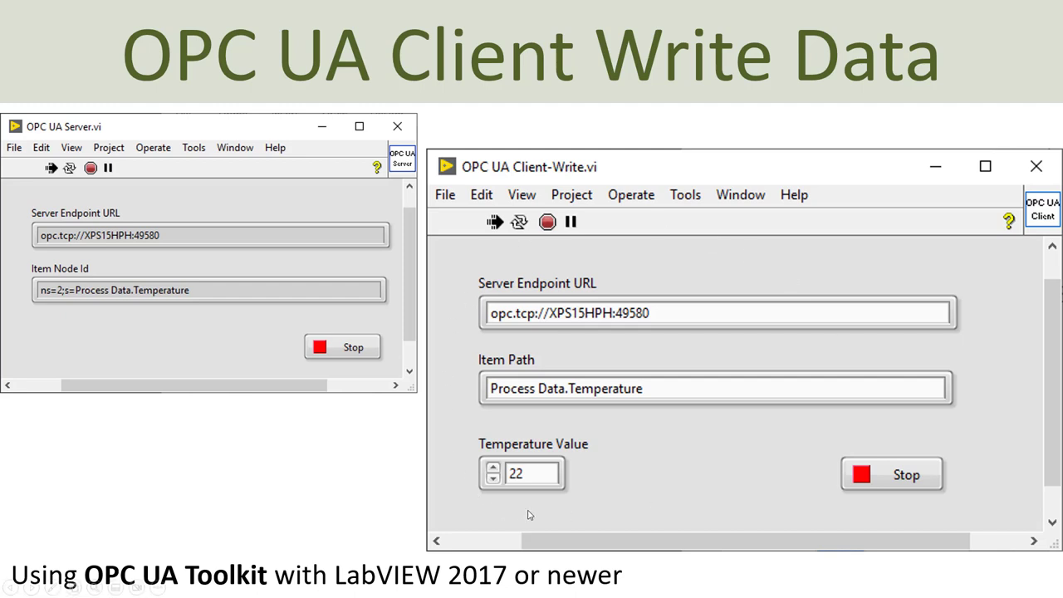
pyautogui.click(527, 515)
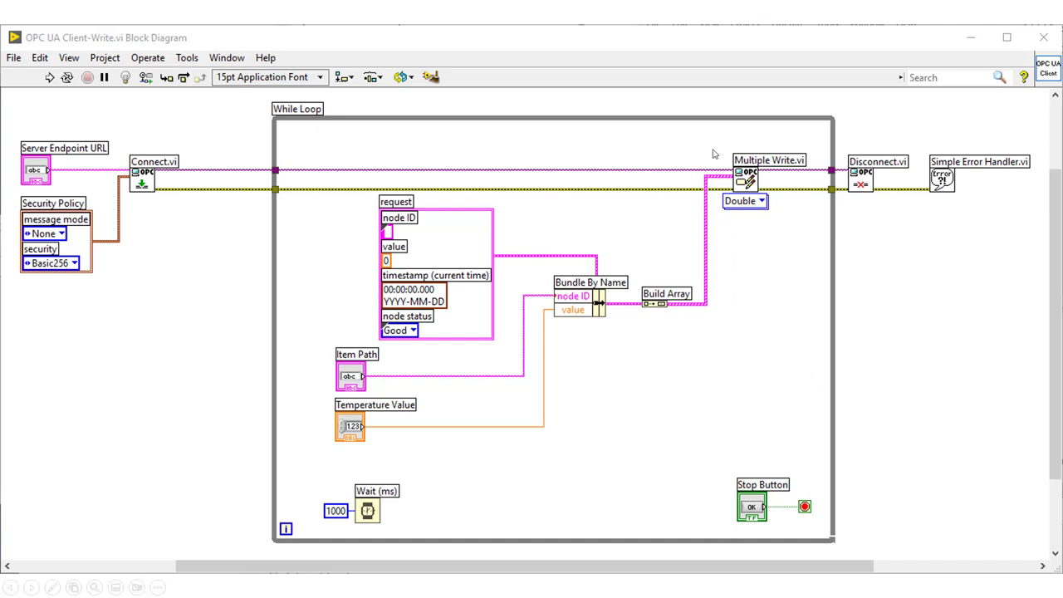
pyautogui.click(754, 237)
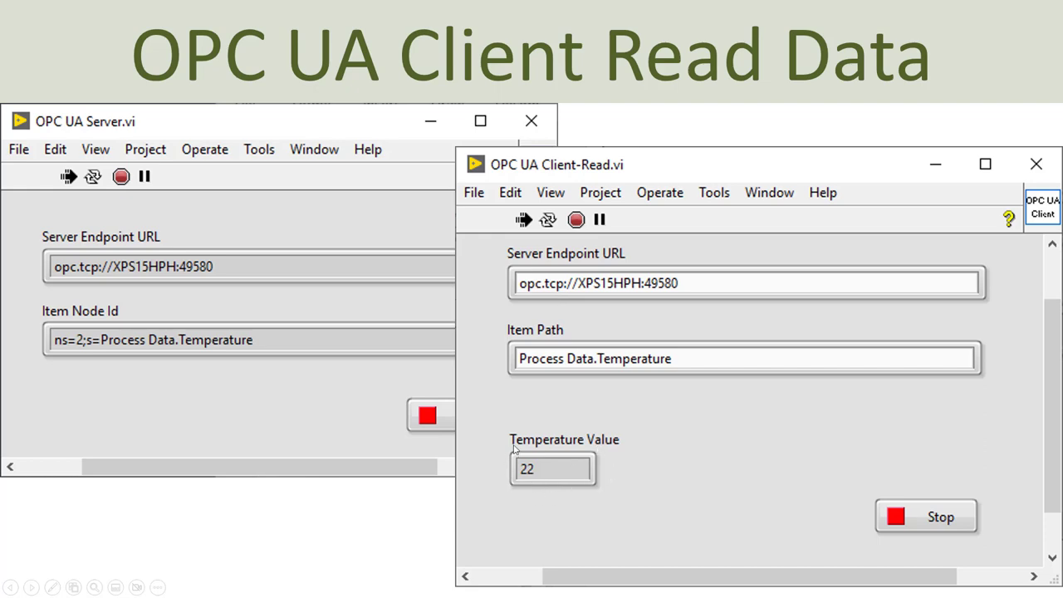
pyautogui.click(603, 490)
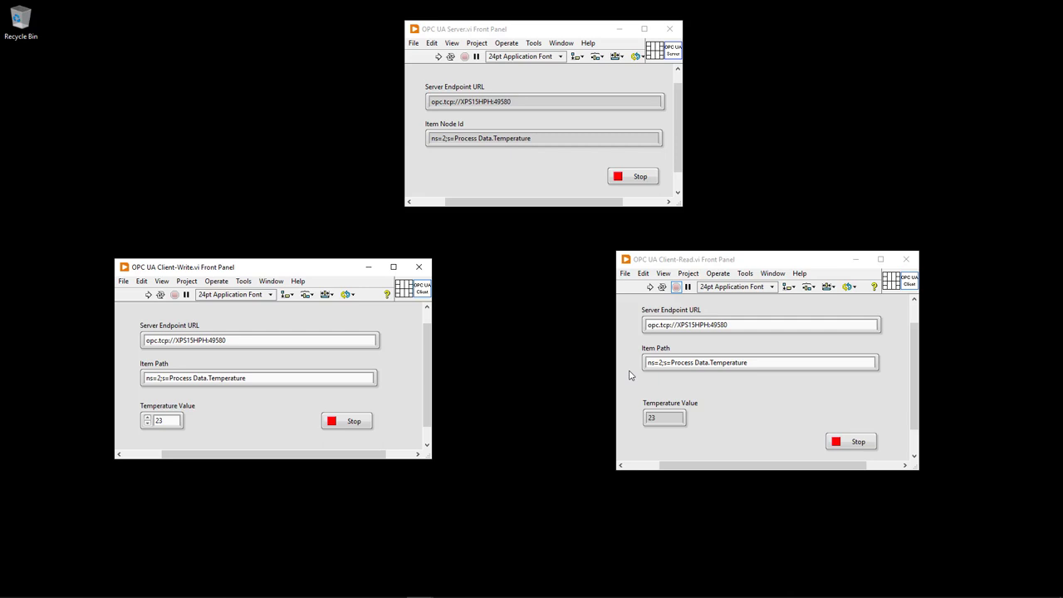
# Step: Inspect the block diagrams of the OPC UA Server, Client-Write and Client-Read VIs, closing each diagram after viewing it
pyautogui.moveTo(565, 31)
pyautogui.mouseDown()
pyautogui.moveTo(573, 35)
pyautogui.moveTo(558, 44)
pyautogui.mouseUp()
pyautogui.hotkey('ctrl', 'e')
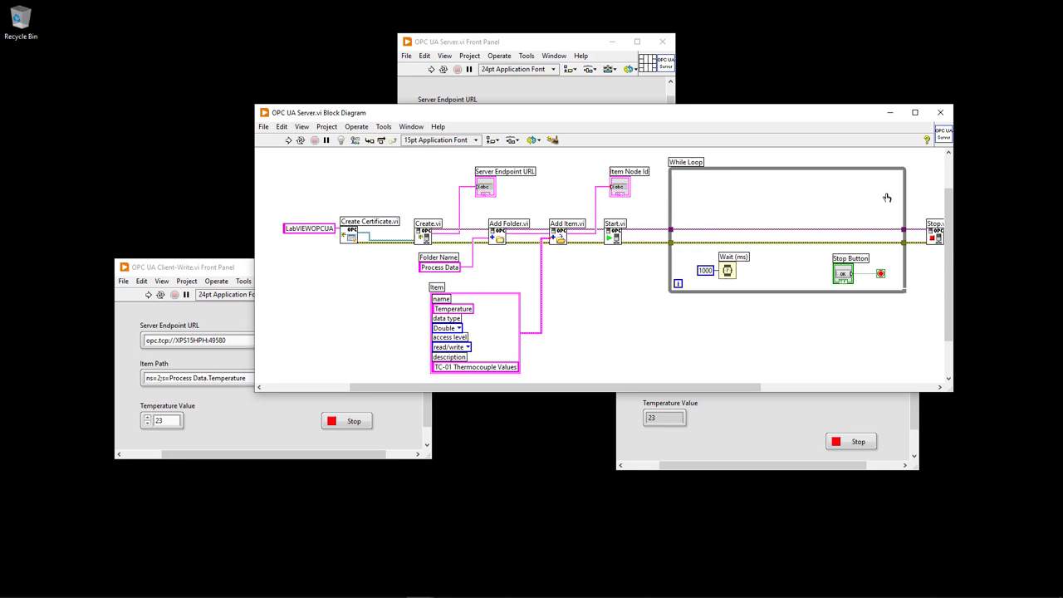
pyautogui.click(940, 112)
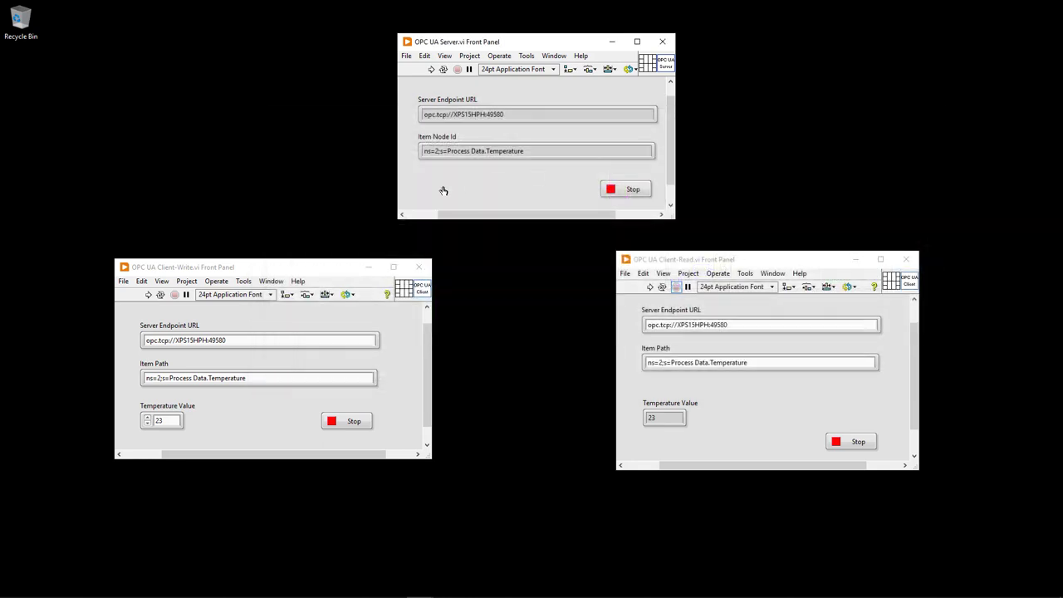
pyautogui.click(306, 268)
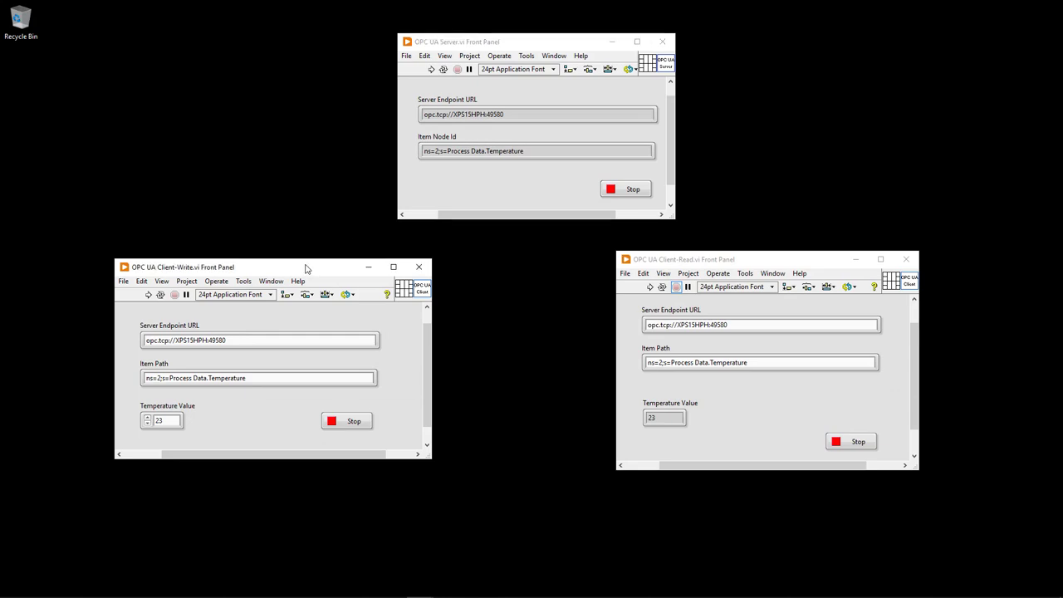
pyautogui.hotkey('ctrl', 'e')
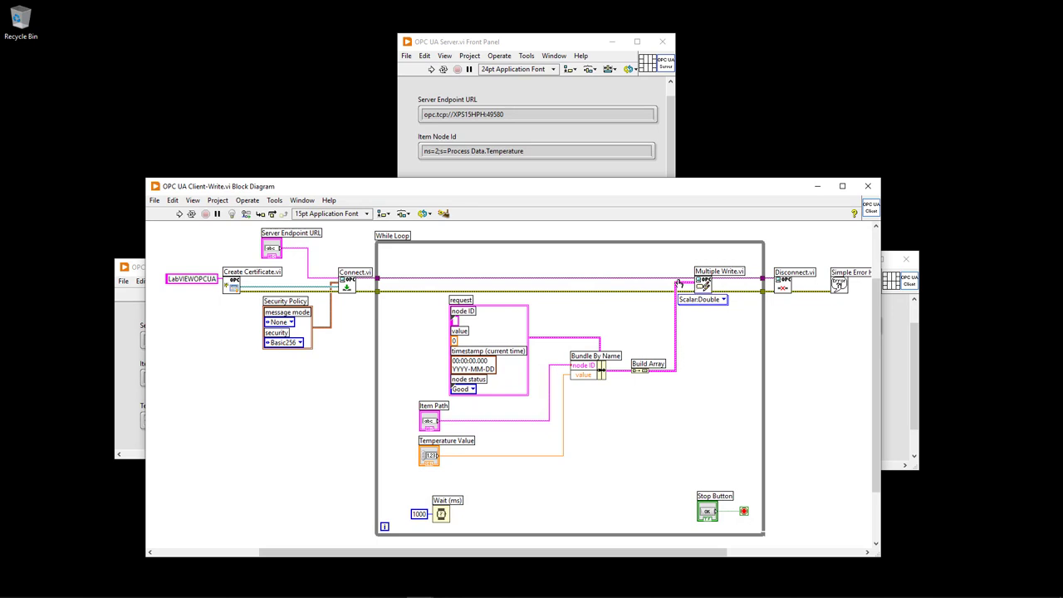
pyautogui.click(869, 186)
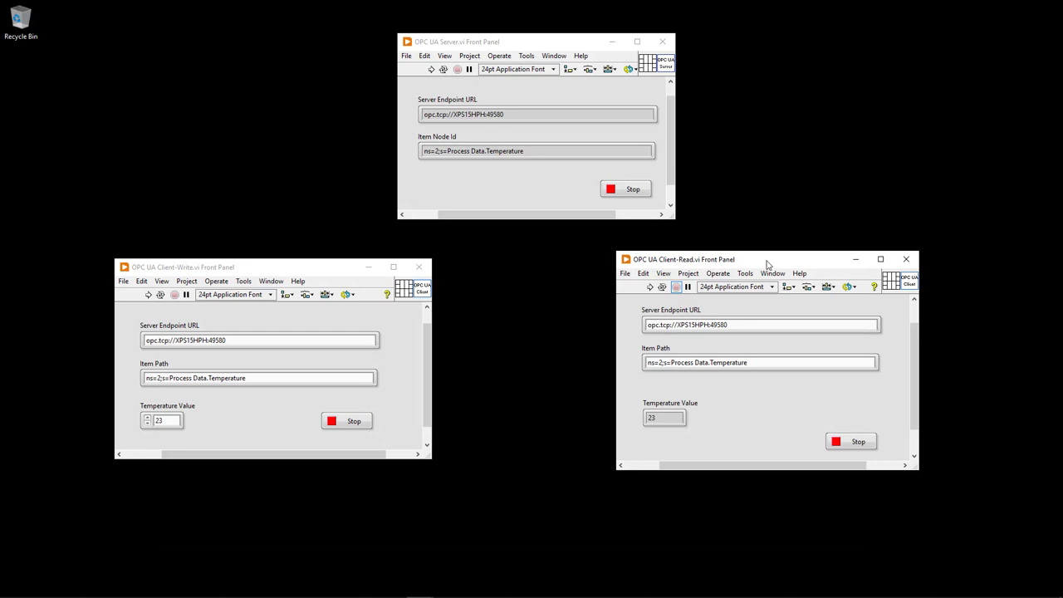
pyautogui.hotkey('ctrl', 'e')
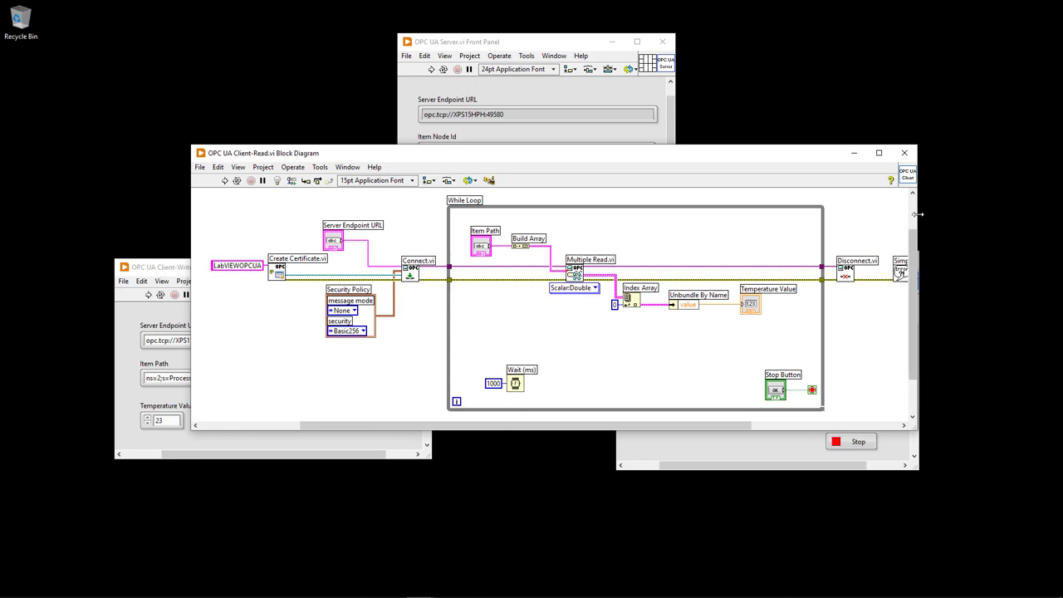
pyautogui.click(909, 155)
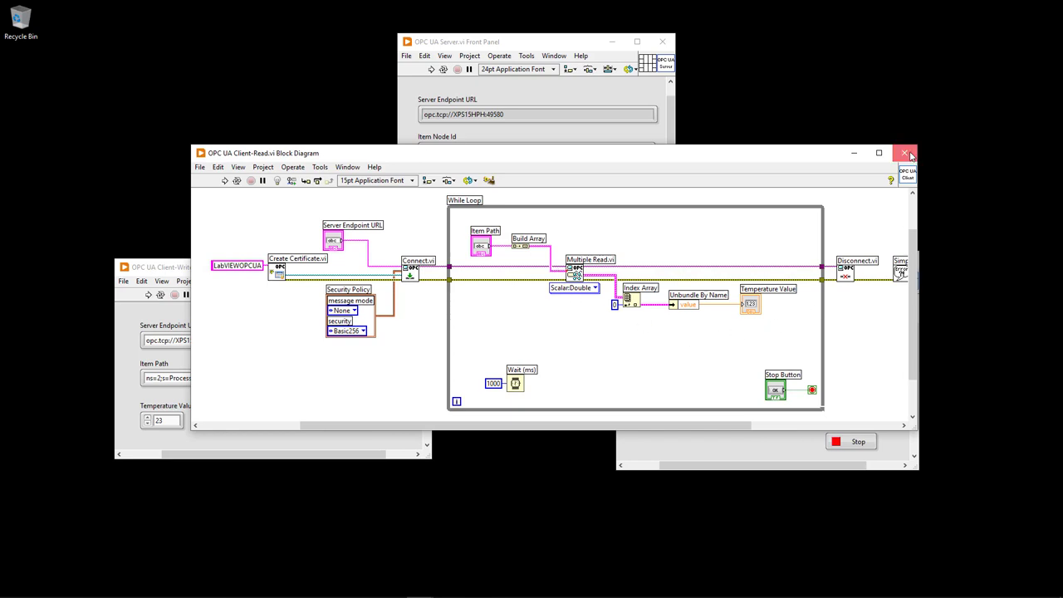
# Step: Run the OPC UA Server VI and shift its window slightly
pyautogui.click(529, 44)
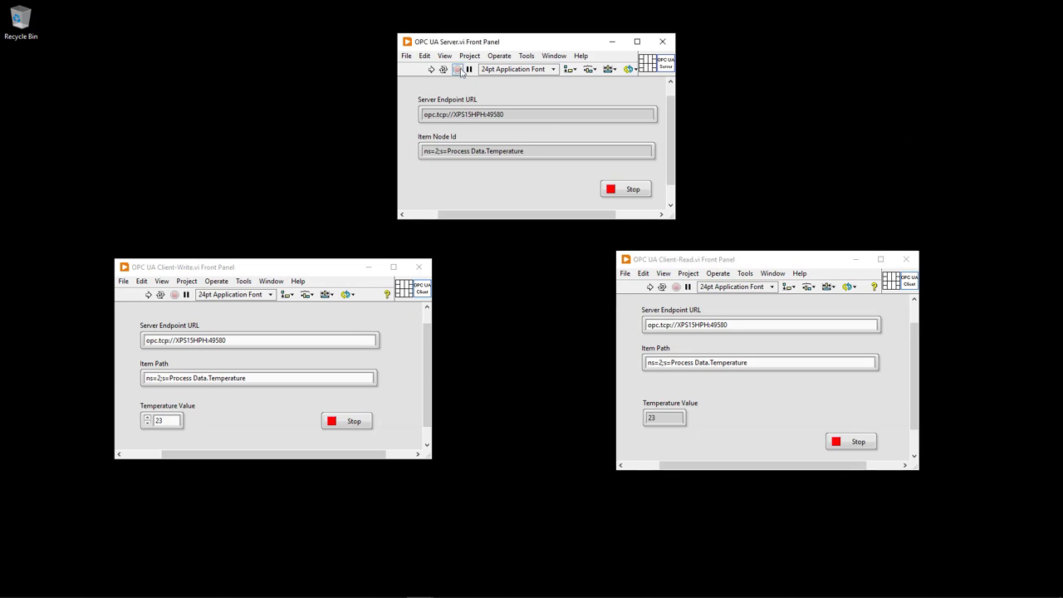
pyautogui.click(431, 69)
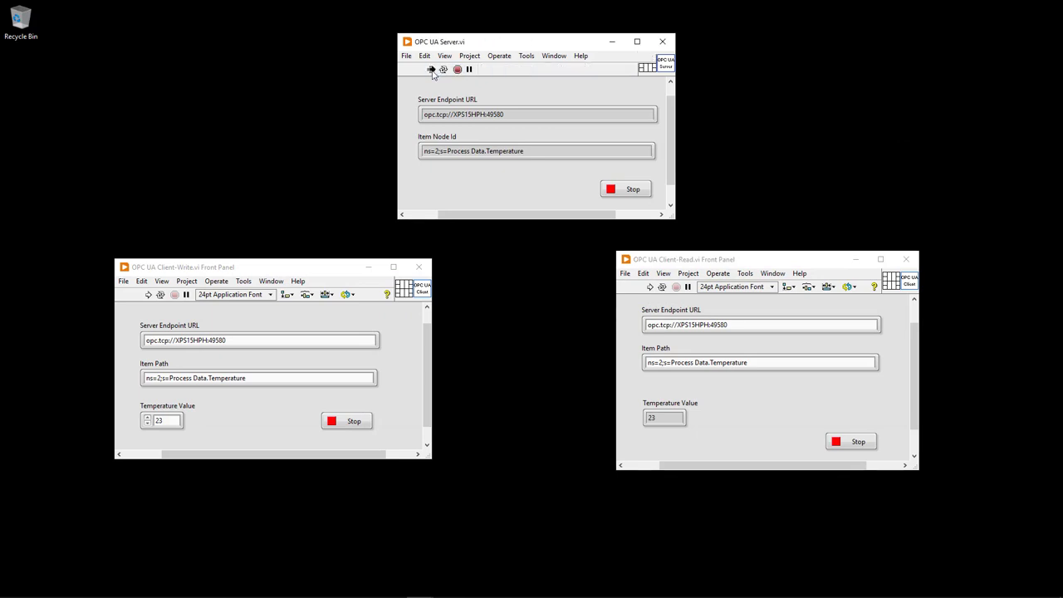
pyautogui.moveTo(536, 43); pyautogui.dragTo(546, 38)
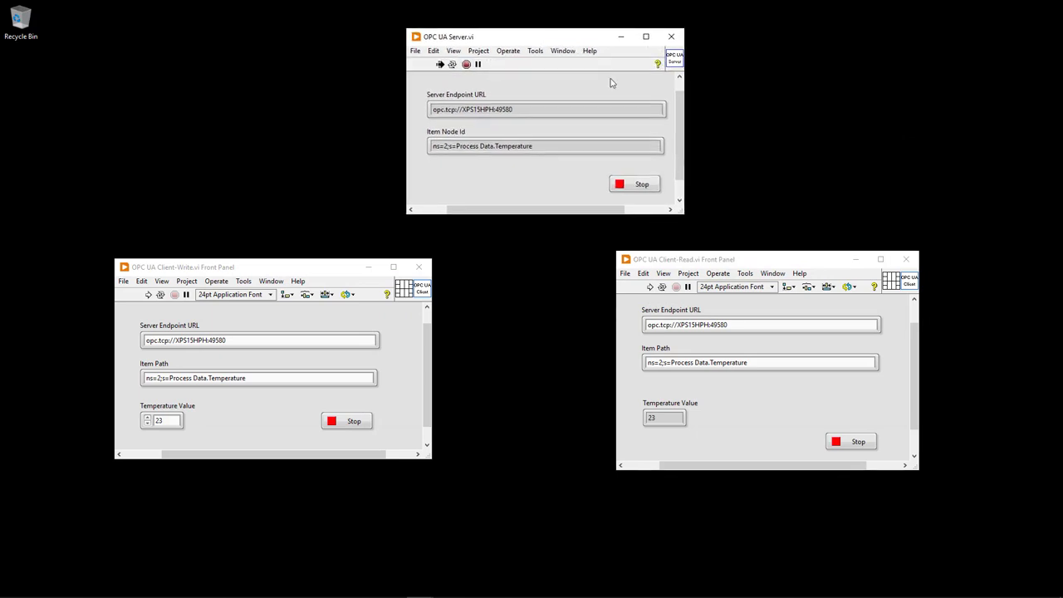
# Step: Compare the item node ID and server endpoint URL in the running server VI with those in the write client
pyautogui.tripleClick(541, 145)
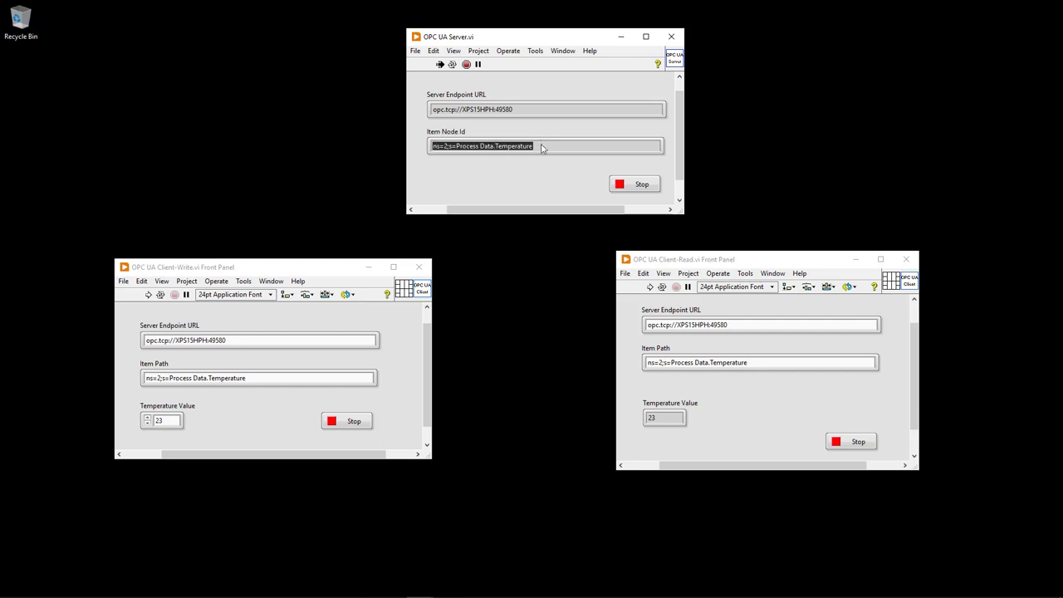
pyautogui.tripleClick(560, 149)
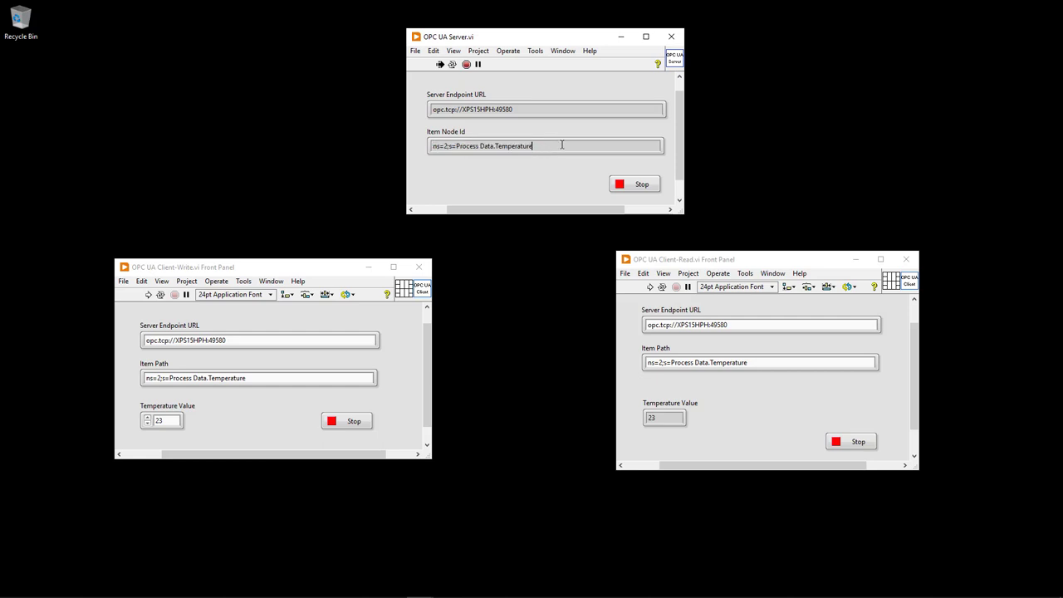
pyautogui.click(562, 148)
pyautogui.tripleClick(241, 379)
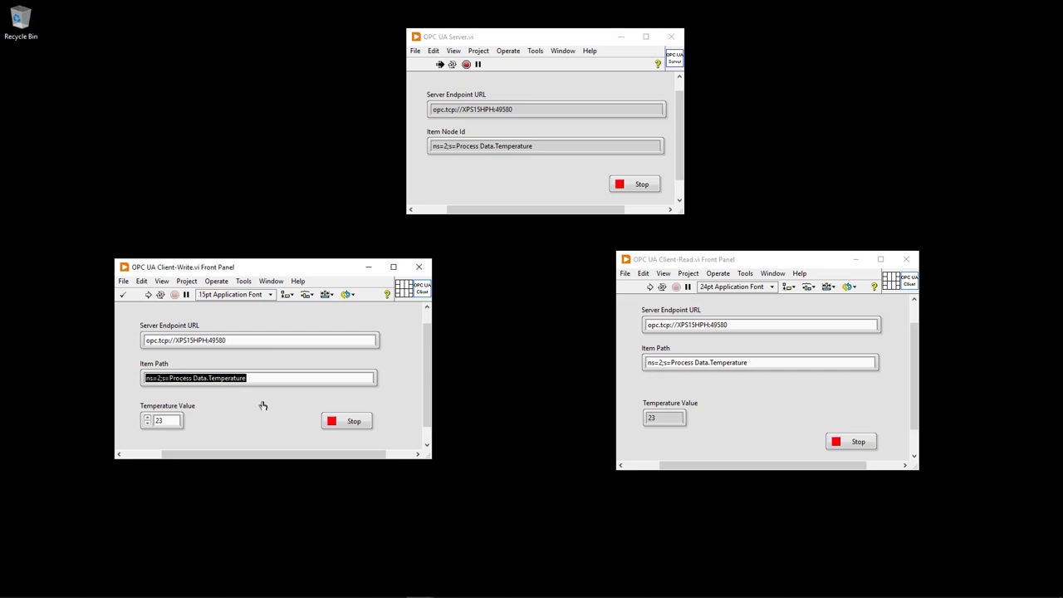
pyautogui.click(258, 336)
pyautogui.doubleClick(246, 339)
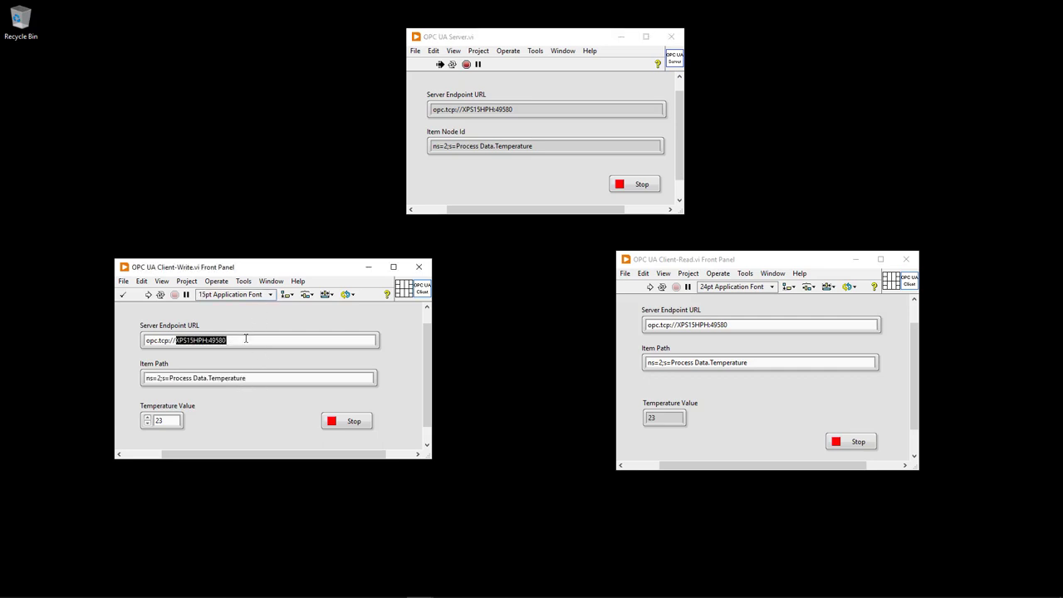
pyautogui.click(246, 339)
pyautogui.click(537, 107)
pyautogui.tripleClick(537, 107)
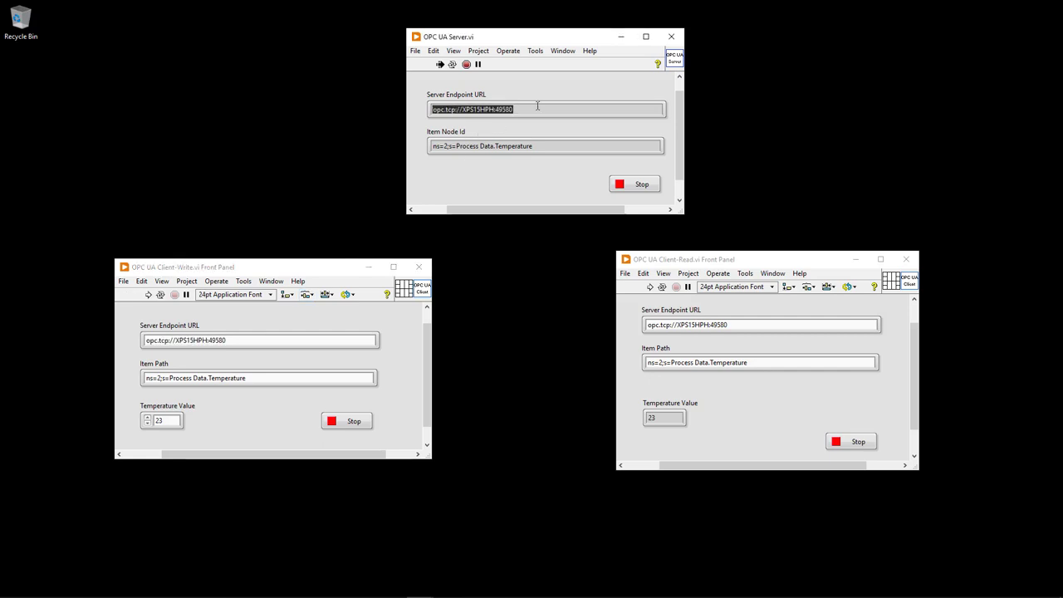
# Step: Run the OPC UA Client-Write and Client-Read VIs, and raise the write client's Temperature Value to 25
pyautogui.click(246, 420)
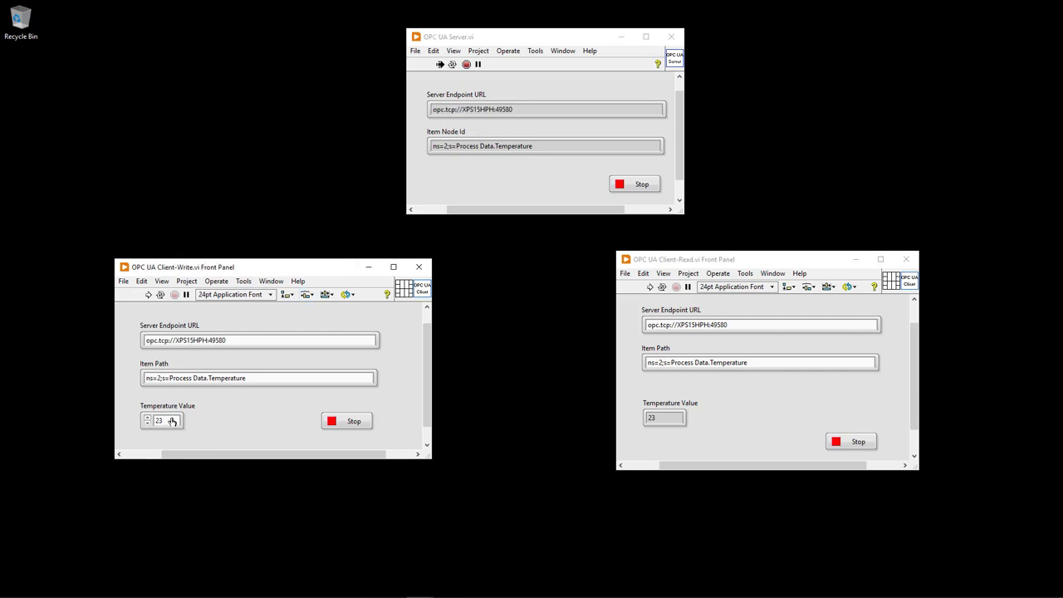
pyautogui.click(148, 295)
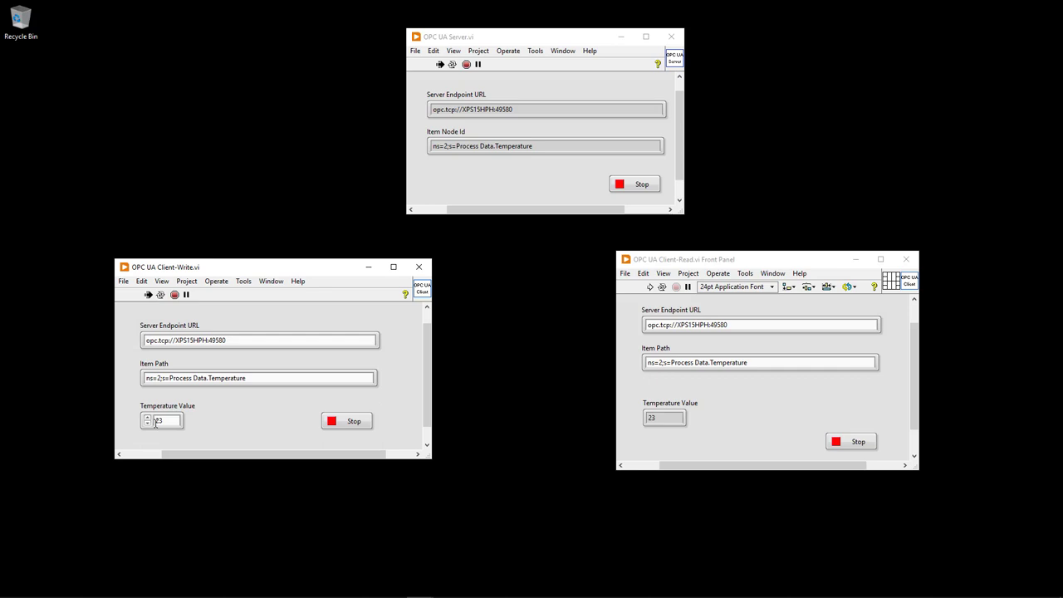
pyautogui.moveTo(785, 265); pyautogui.dragTo(762, 268)
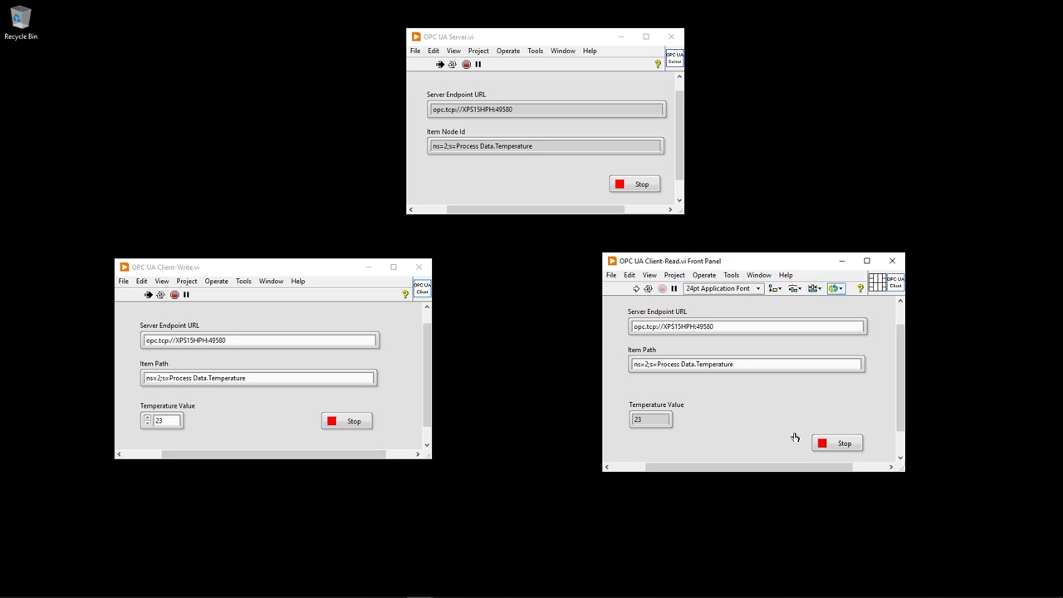
pyautogui.click(635, 289)
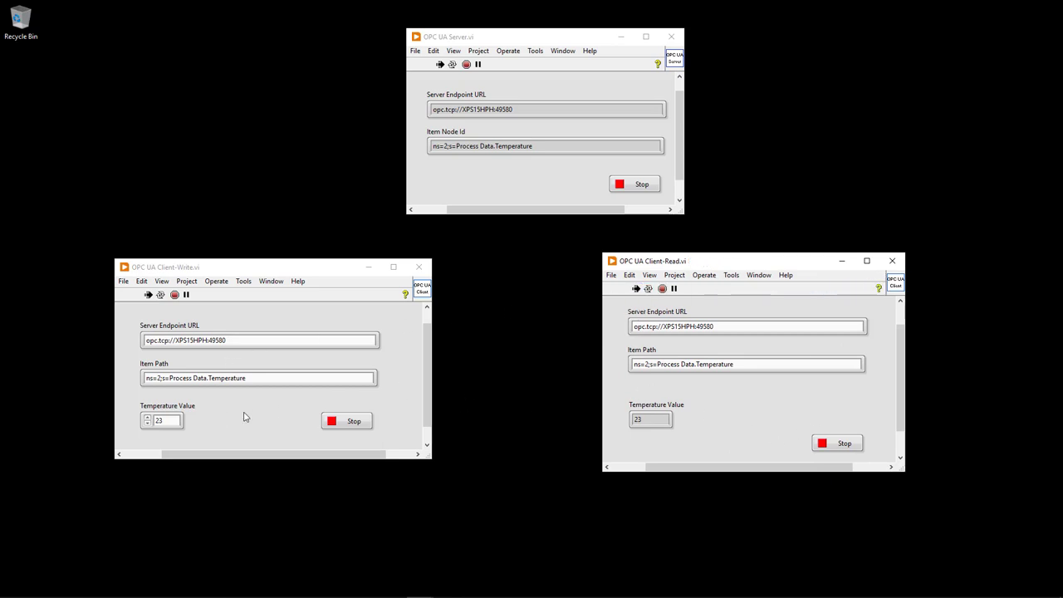
pyautogui.click(147, 416)
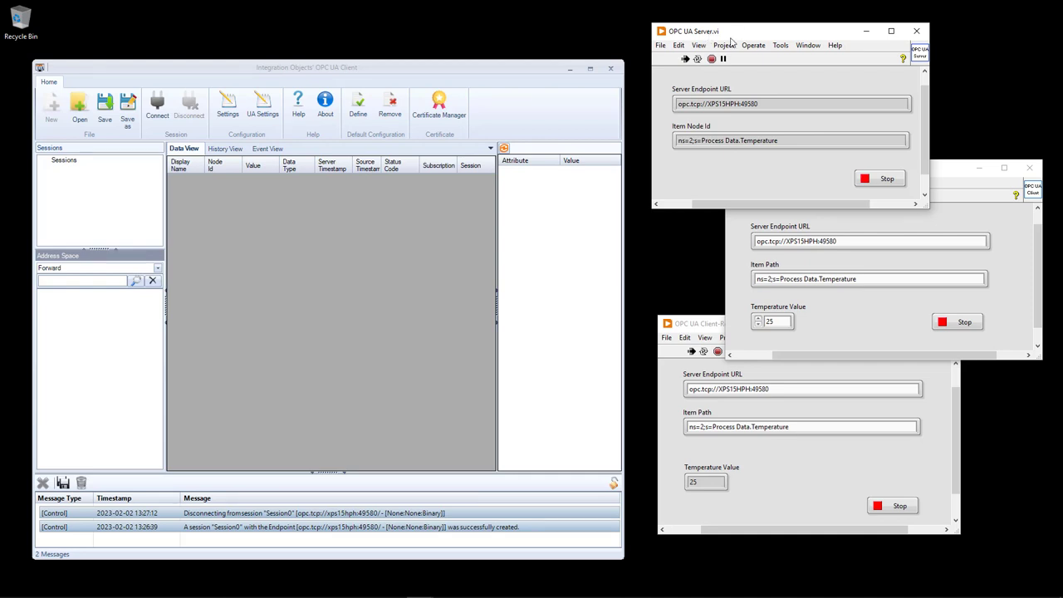
# Step: Arrange the server and Integration Objects' OPC UA Client windows, and copy the Server Endpoint URL from the OPC UA Server VI
pyautogui.moveTo(762, 38); pyautogui.dragTo(774, 32)
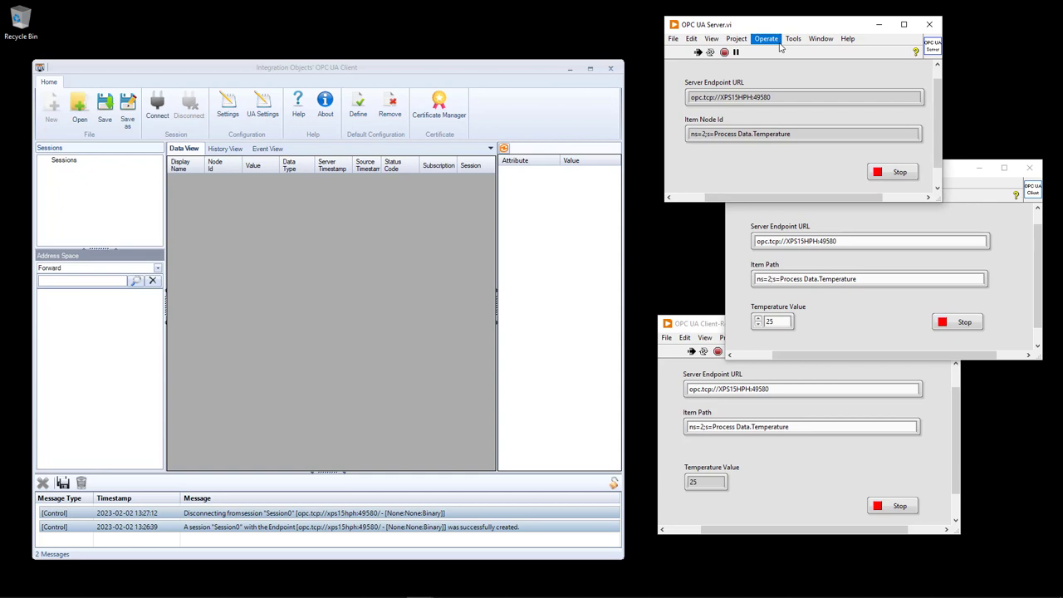
pyautogui.click(199, 70)
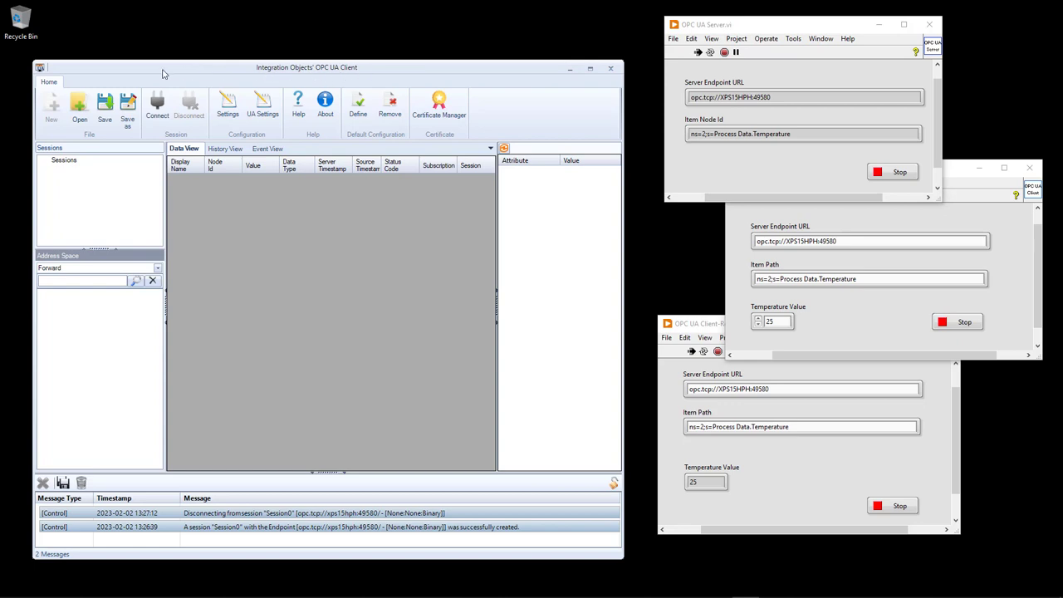
pyautogui.moveTo(162, 72)
pyautogui.mouseDown()
pyautogui.moveTo(218, 64)
pyautogui.moveTo(160, 66)
pyautogui.mouseUp()
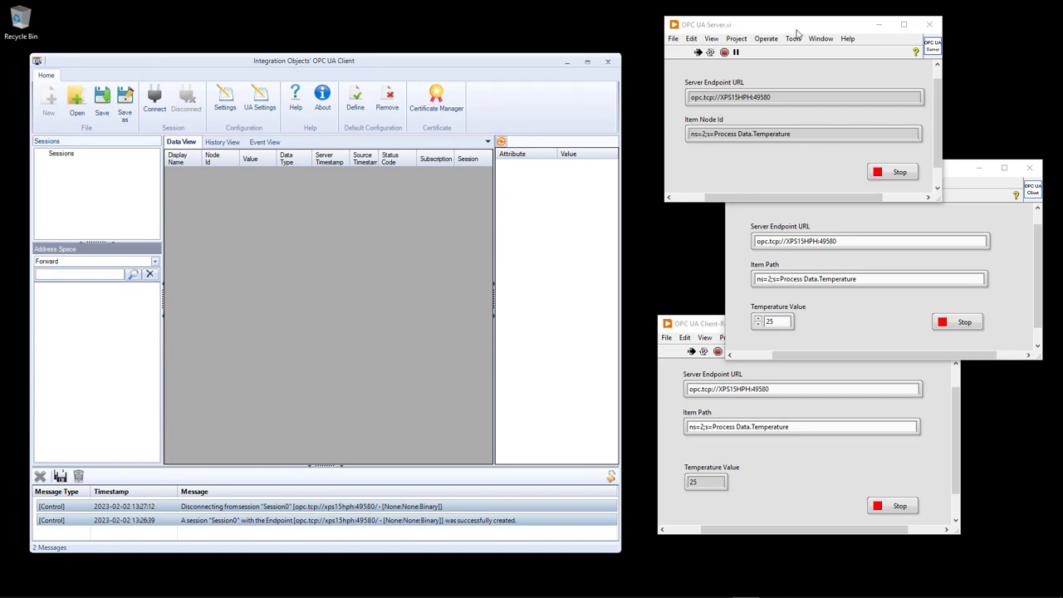
pyautogui.click(783, 98)
pyautogui.tripleClick(784, 98)
pyautogui.hotkey('ctrl', 'c')
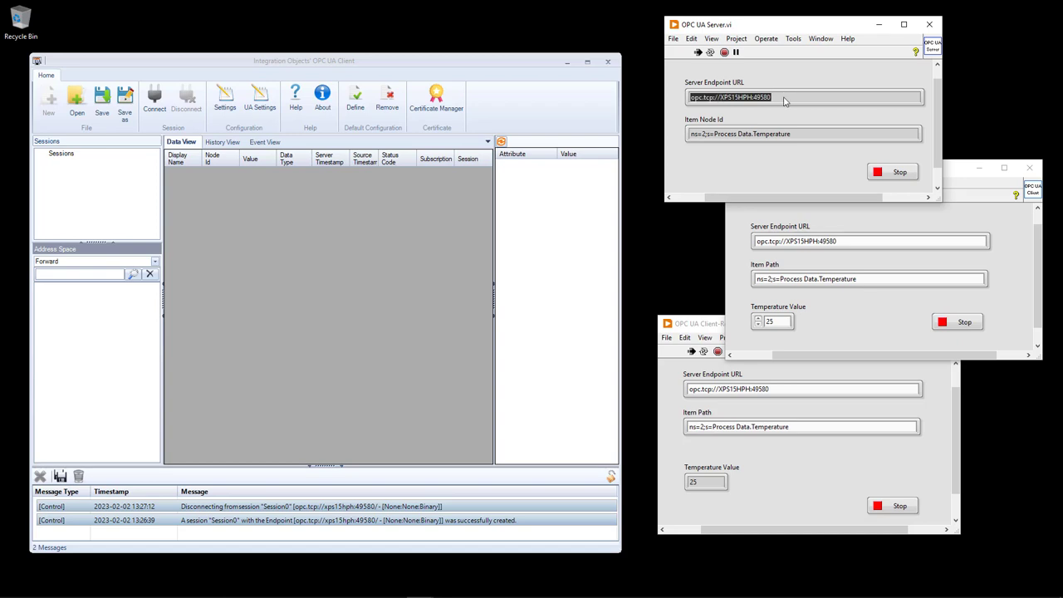
# Step: In Integration Objects' OPC UA Client, connect a session named Session0 to the copied endpoint opc.tcp://XPS15HPH:49580
pyautogui.click(177, 63)
pyautogui.click(154, 101)
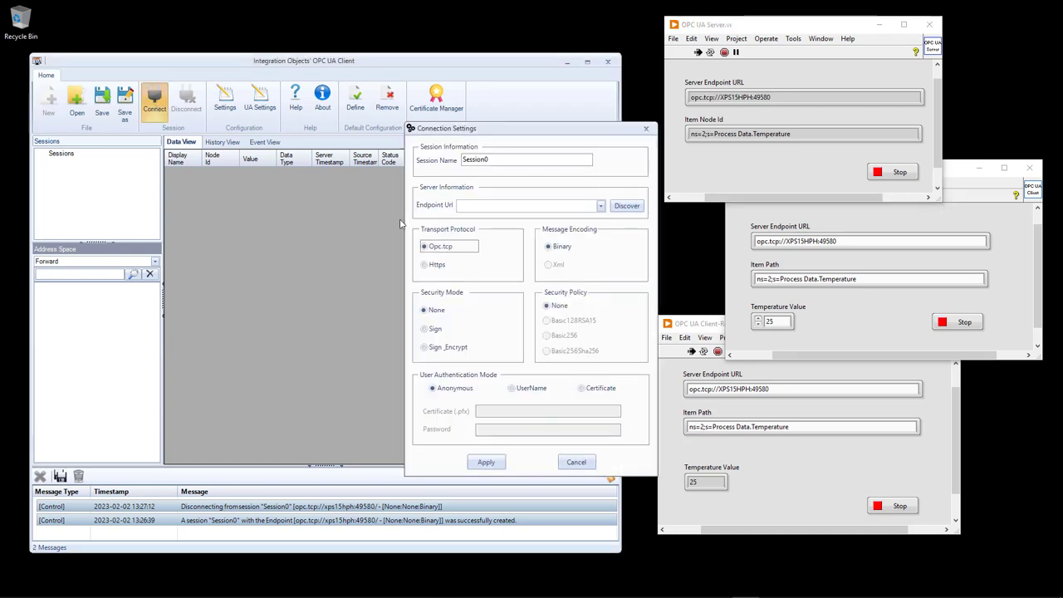
pyautogui.click(461, 206)
pyautogui.hotkey('ctrl', 'v')
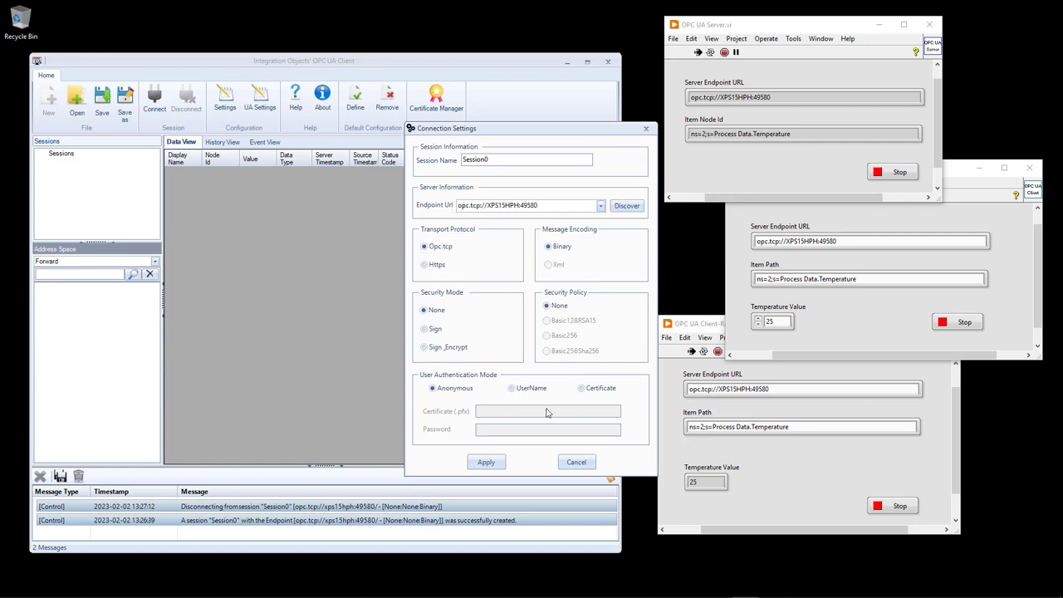
pyautogui.click(491, 462)
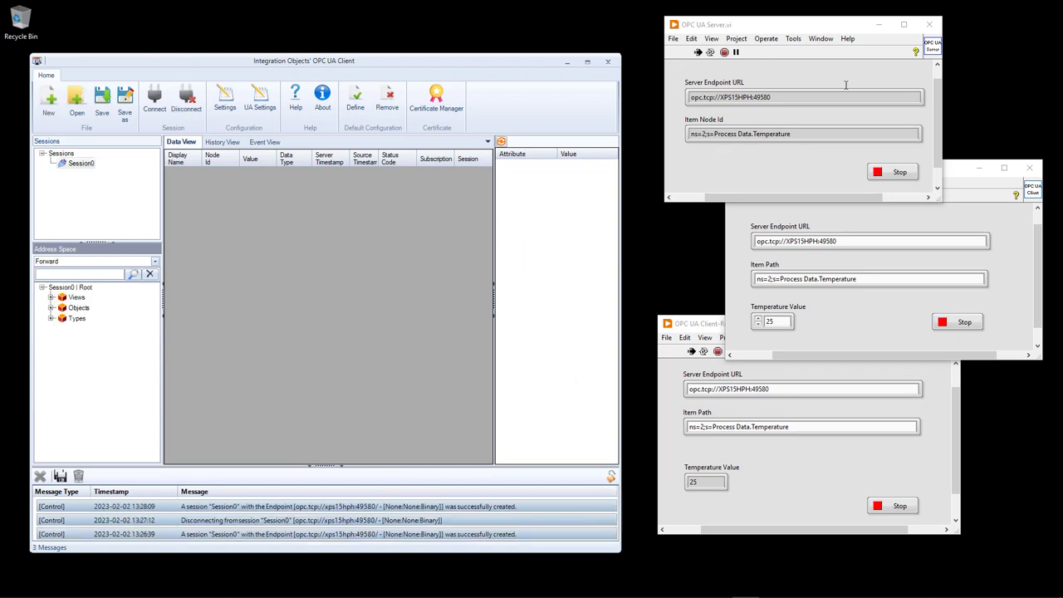
# Step: Expand Objects in the session's address space and compare the Process Data folder with the server VI's Item Node Id
pyautogui.click(51, 308)
pyautogui.click(98, 330)
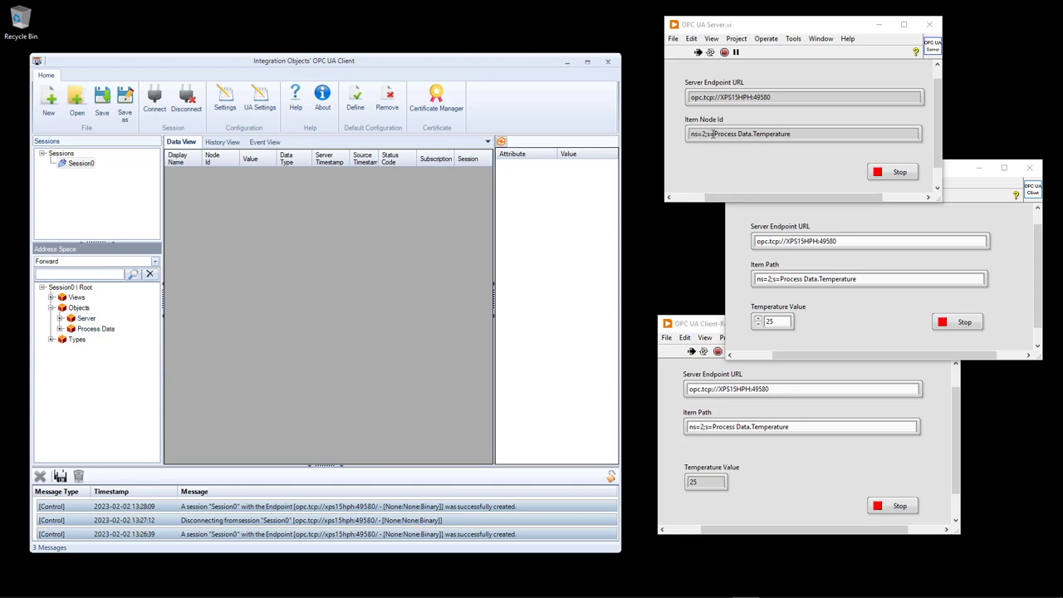
pyautogui.moveTo(713, 134); pyautogui.dragTo(775, 134)
pyautogui.click(775, 134)
pyautogui.doubleClick(775, 134)
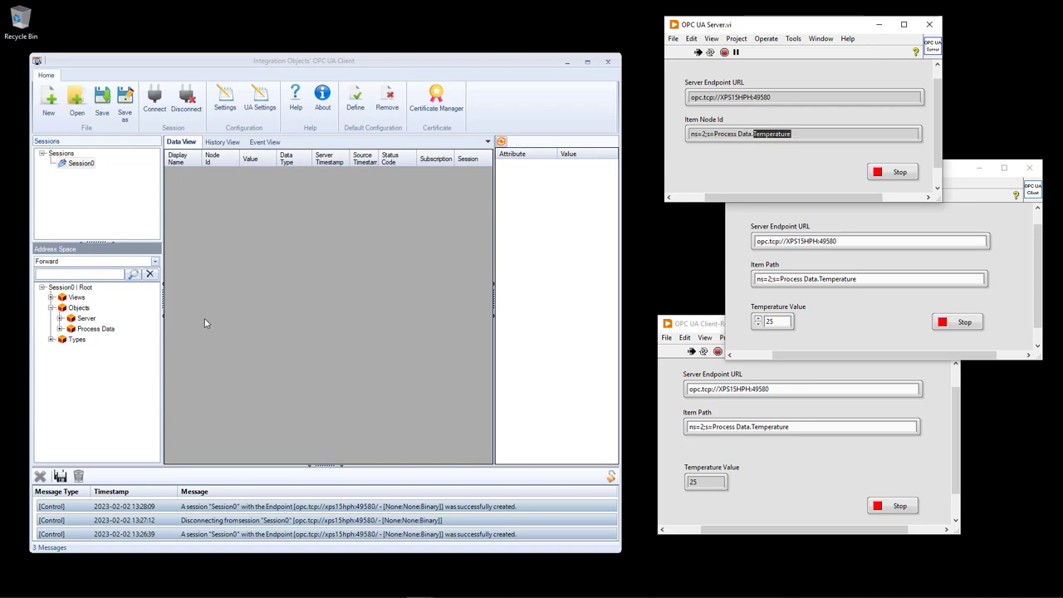
# Step: Monitor the Temperature item of the Process Data folder in a new subscription named Subscription0 with the default parameters
pyautogui.click(60, 329)
pyautogui.click(106, 340)
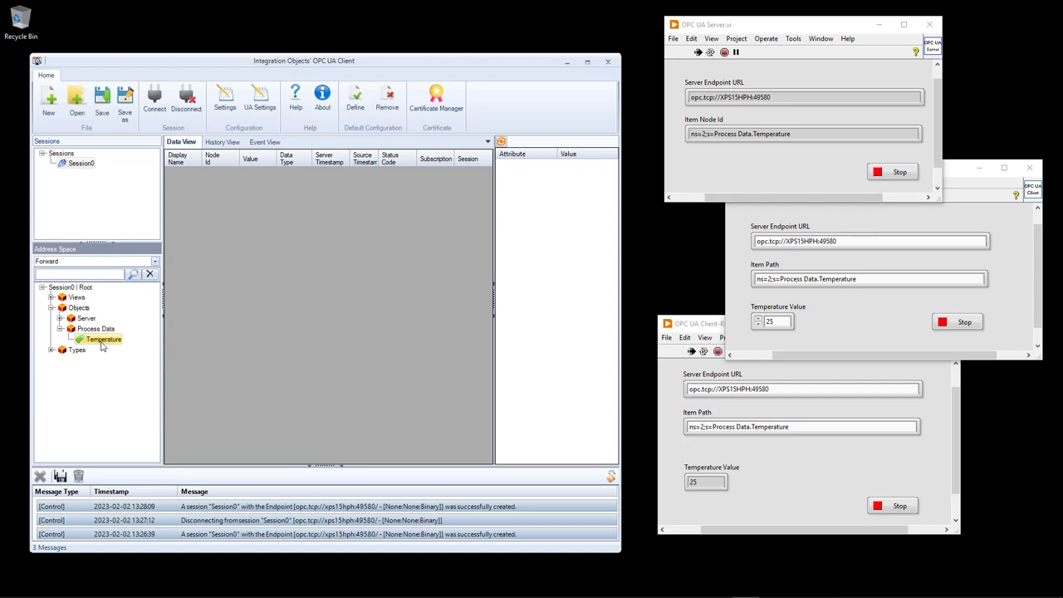
pyautogui.rightClick(102, 345)
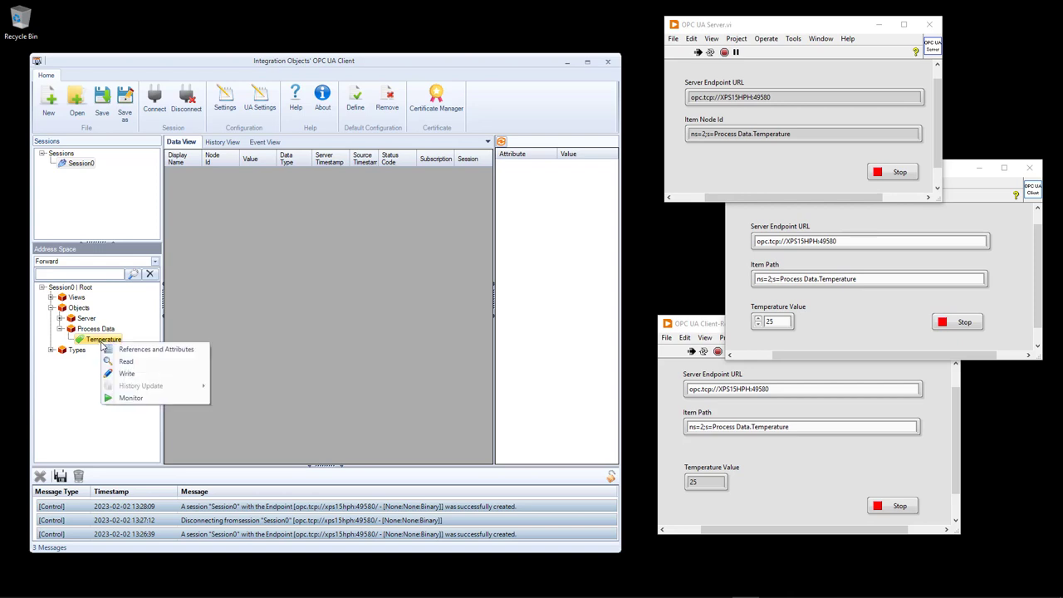
pyautogui.click(131, 398)
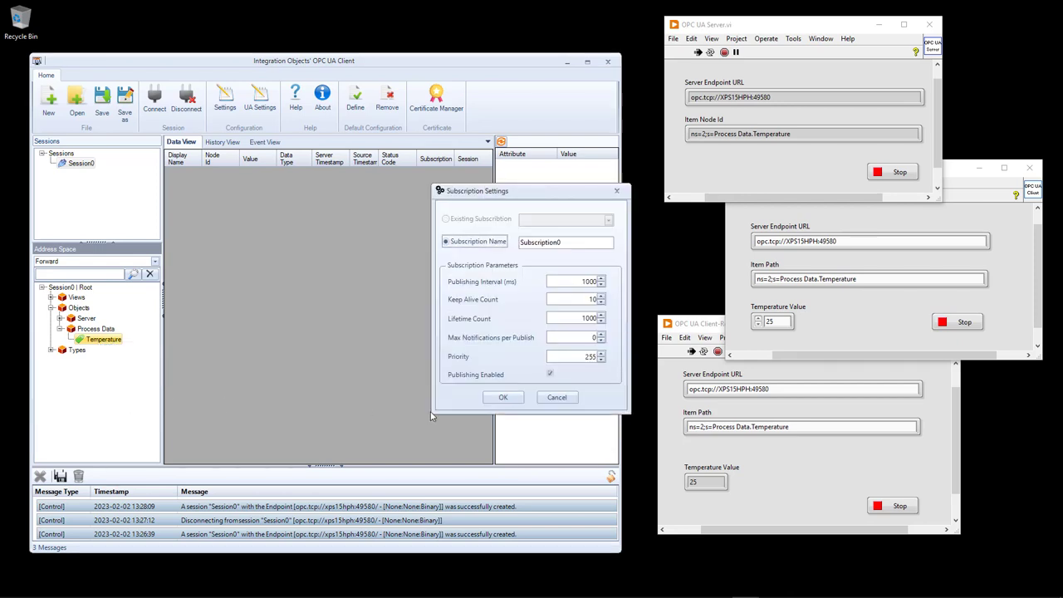
pyautogui.click(508, 399)
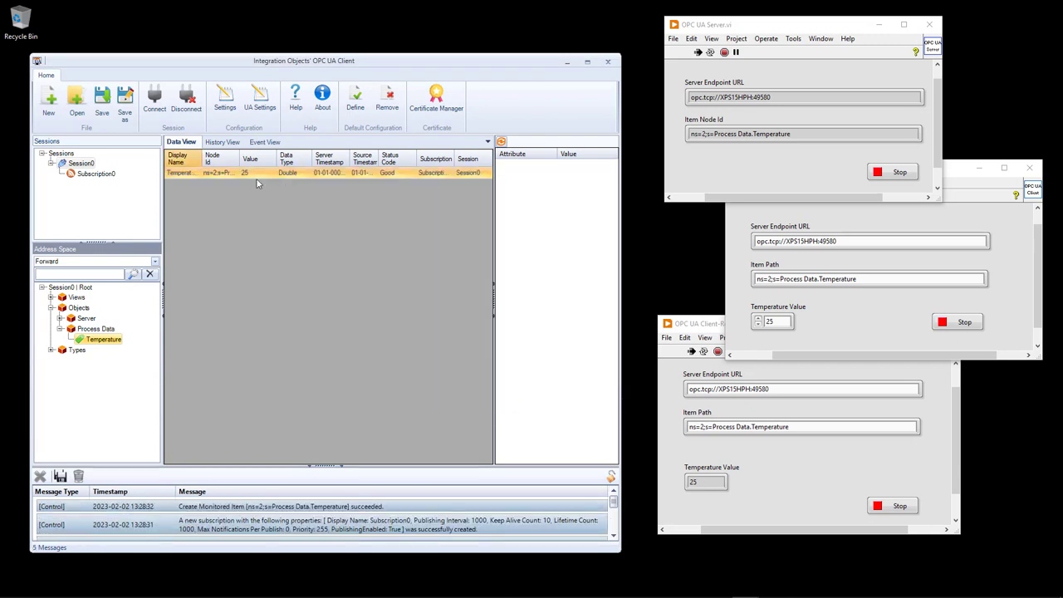
# Step: Raise the Temperature Value in the OPC UA Client-Write VI to 26 and compare it in Client-Read and the monitored item
pyautogui.click(829, 318)
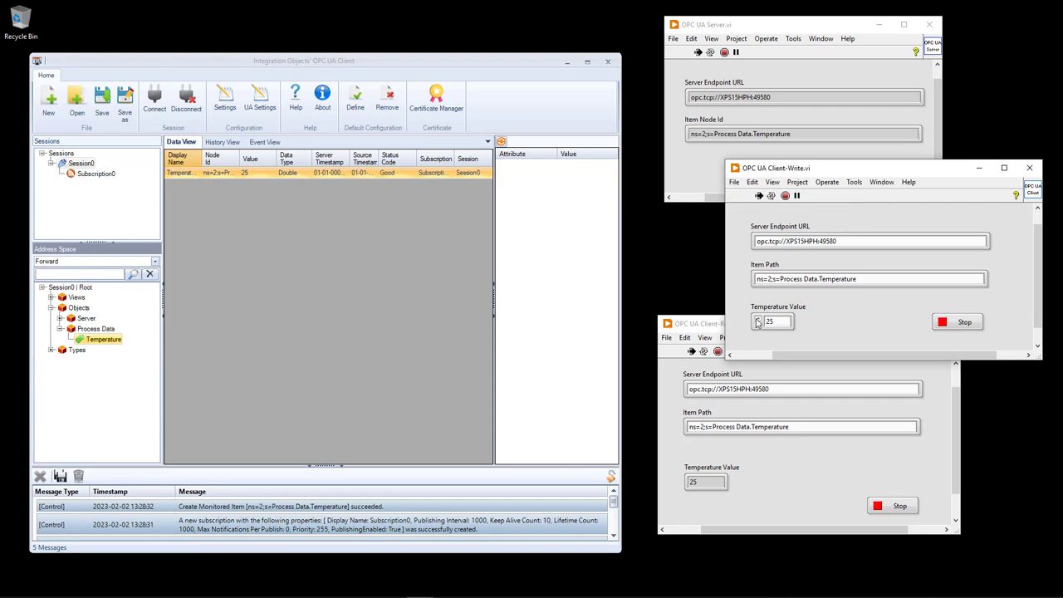
pyautogui.click(769, 463)
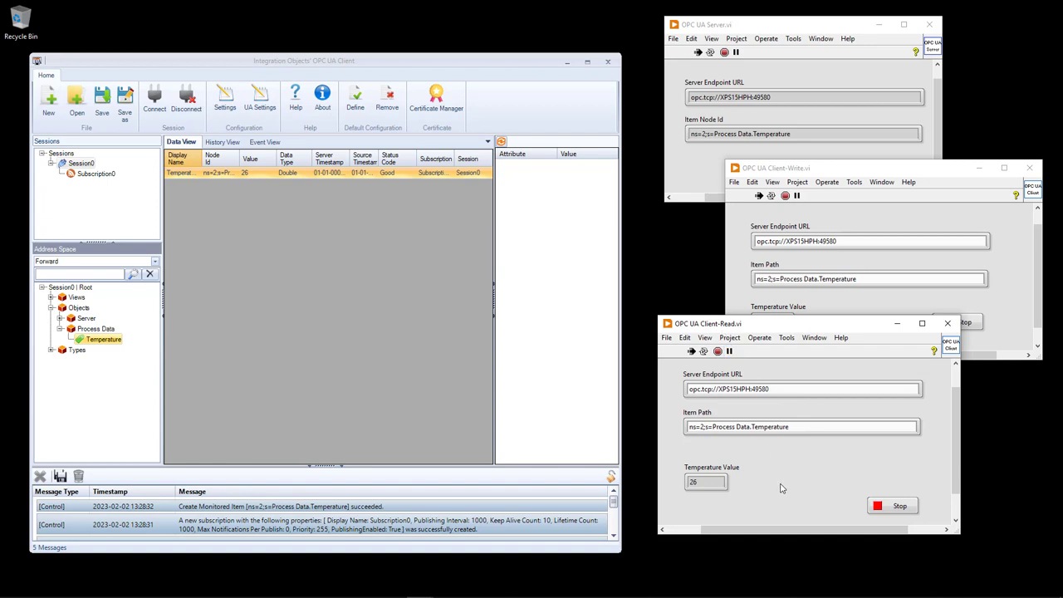
pyautogui.click(210, 64)
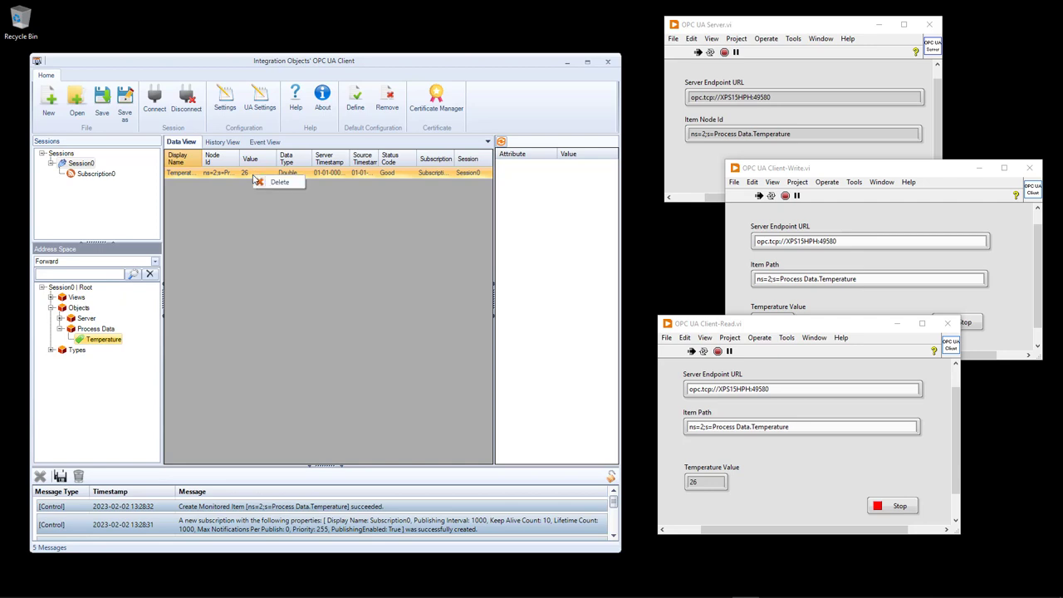
# Step: Try to write 27 to the Temperature item from Integration Objects' OPC UA Client, and move the Client-Read window clear of Client-Write
pyautogui.rightClick(104, 346)
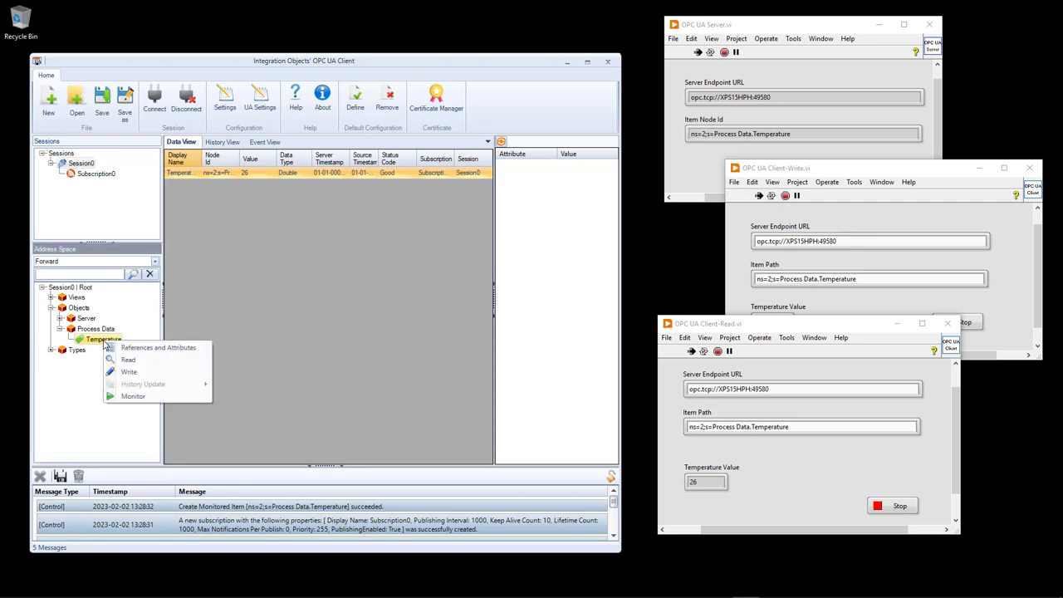
pyautogui.click(138, 371)
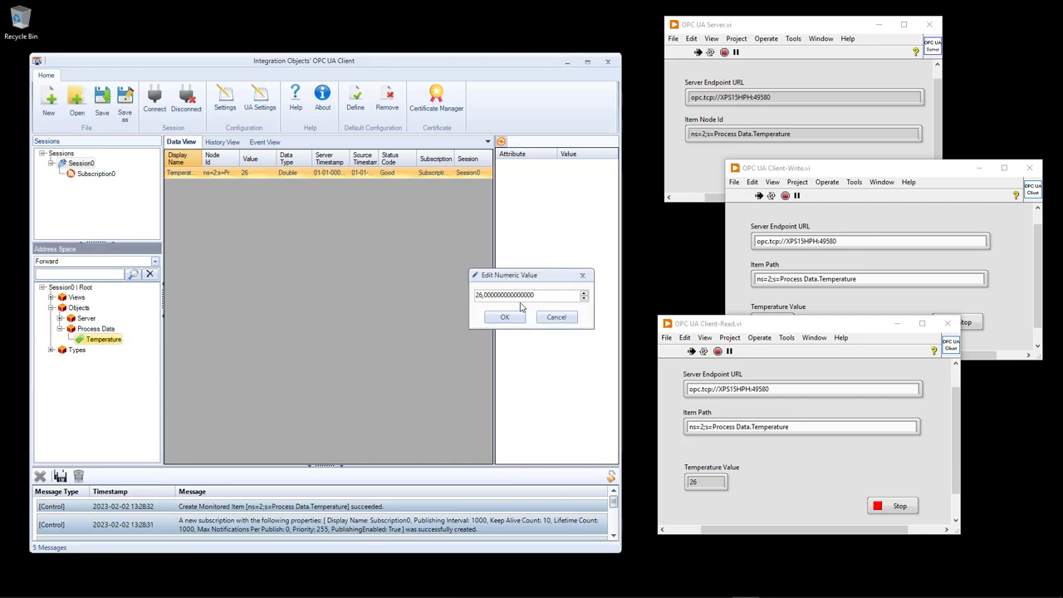
pyautogui.click(549, 294)
pyautogui.write('27')
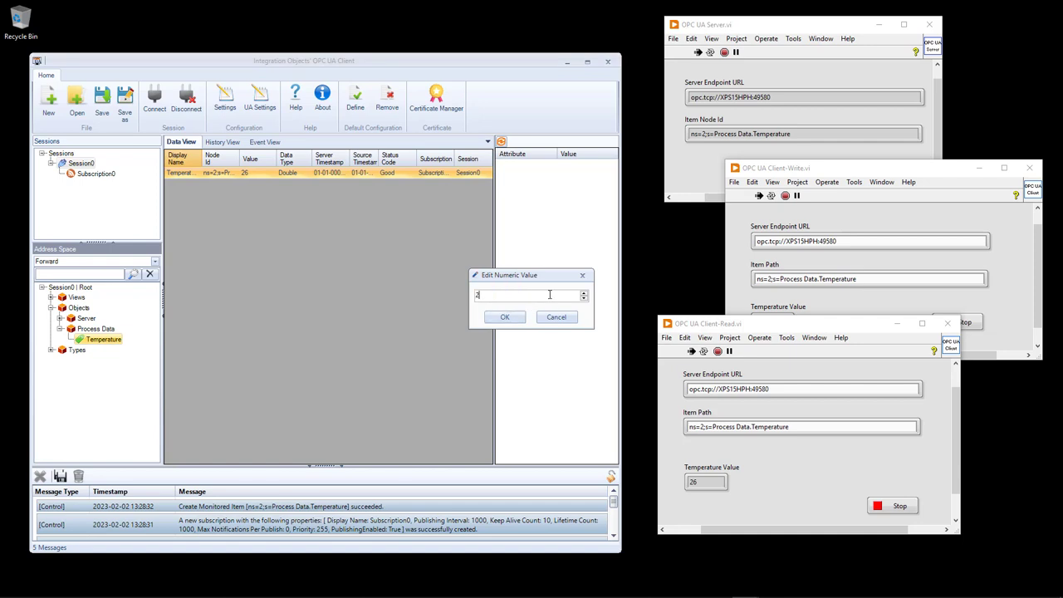
pyautogui.click(504, 316)
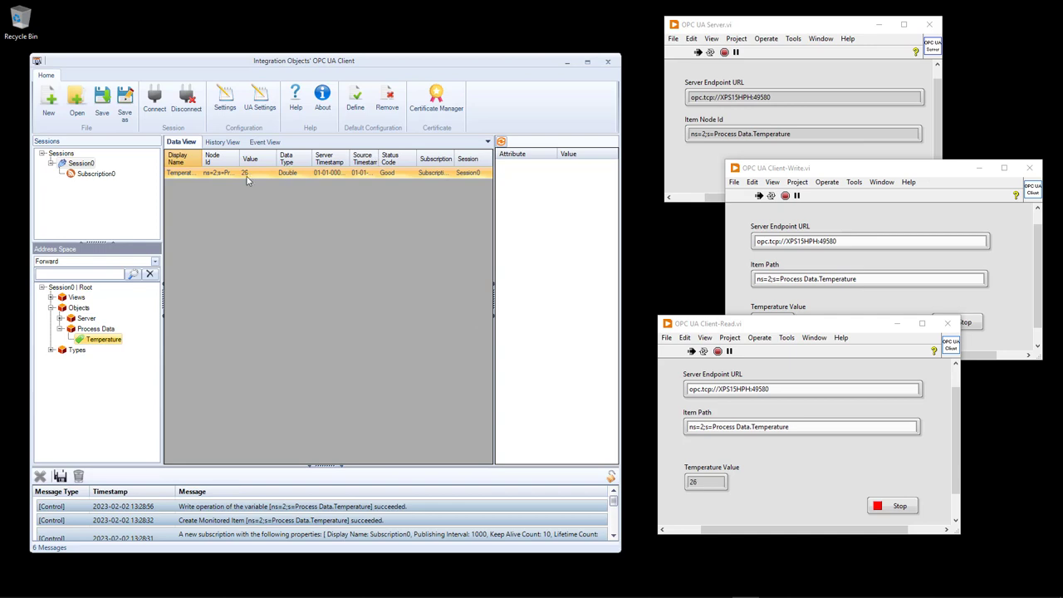
pyautogui.moveTo(836, 328); pyautogui.dragTo(853, 372)
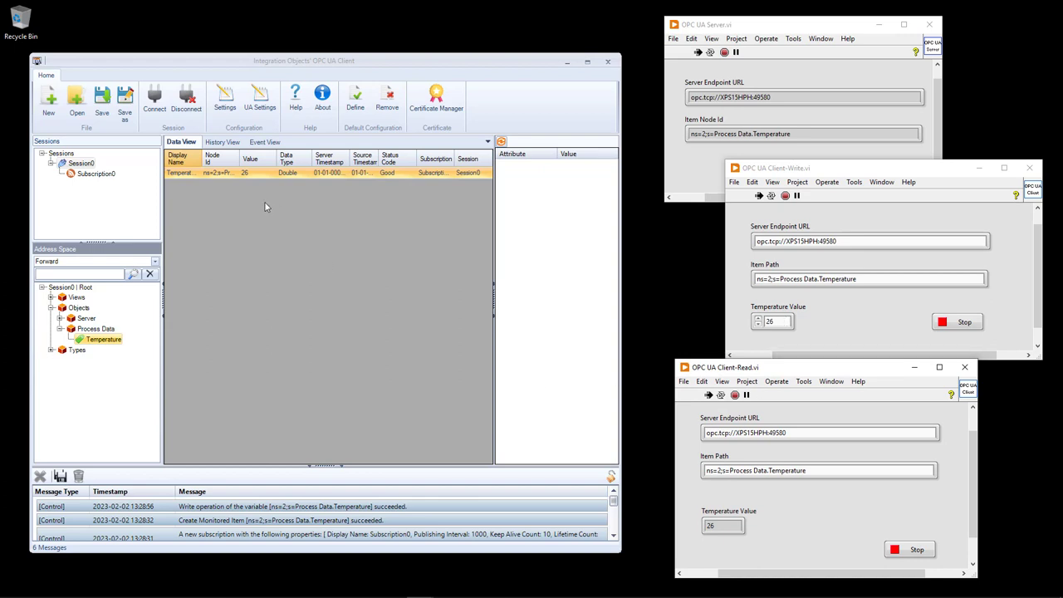
pyautogui.rightClick(250, 174)
pyautogui.click(218, 268)
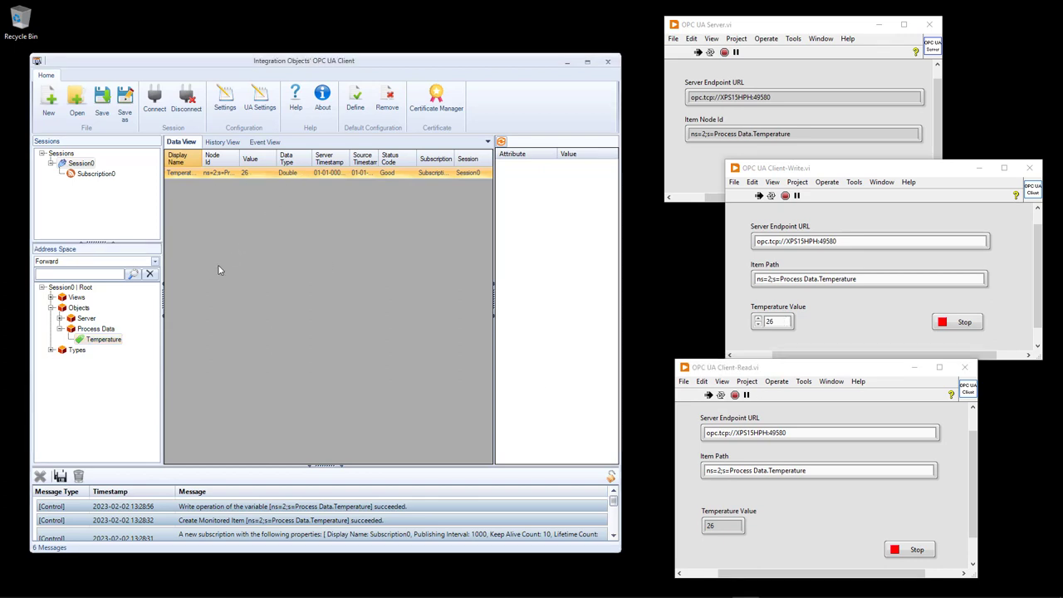
# Step: Try once more to write 27 to the Temperature item while the Client-Write VI is running
pyautogui.rightClick(104, 341)
pyautogui.click(116, 373)
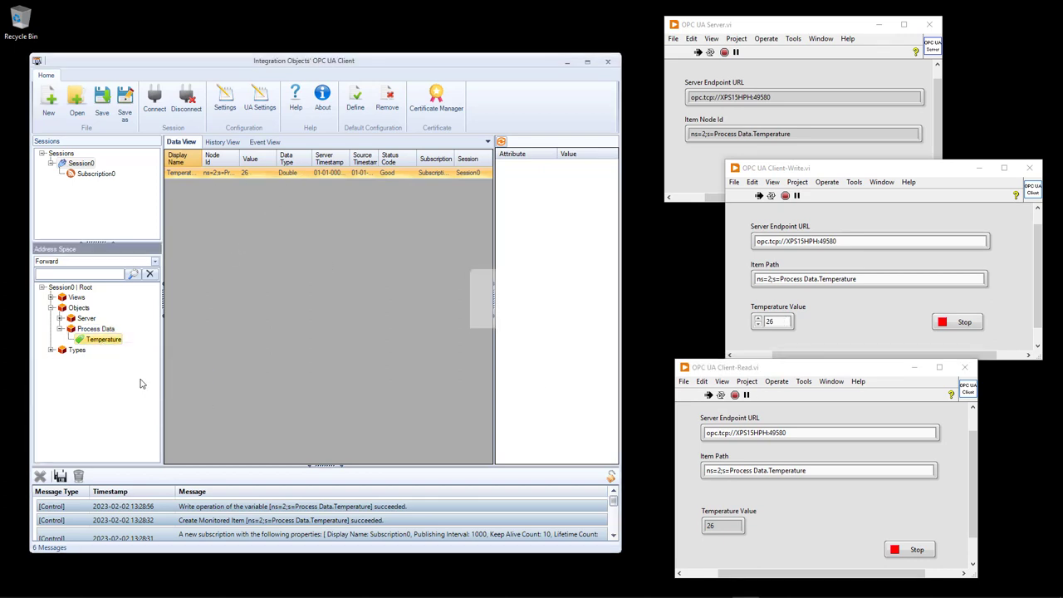
pyautogui.click(493, 294)
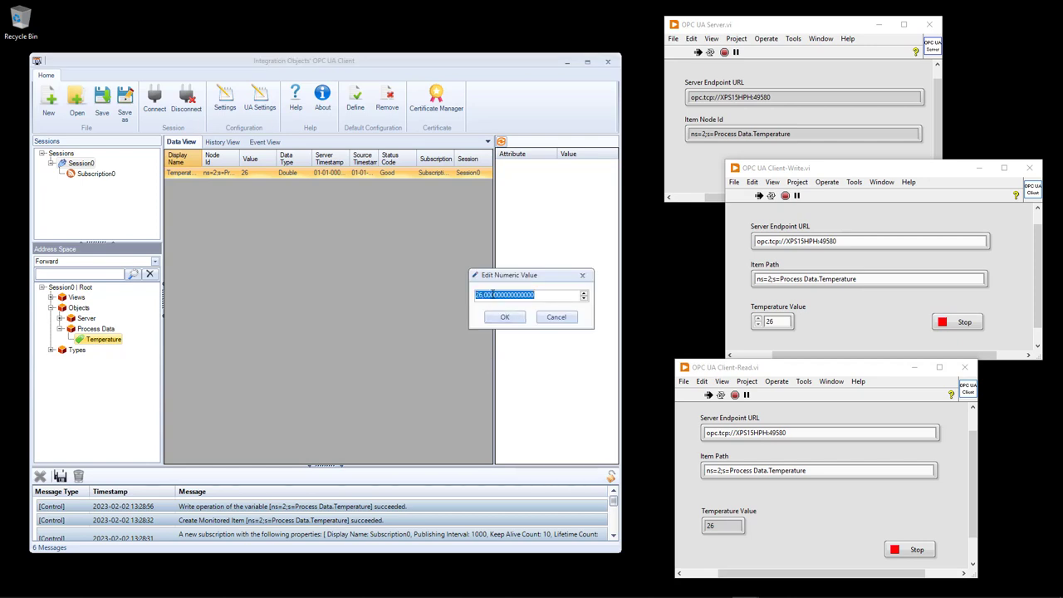
pyautogui.write('27')
pyautogui.click(504, 316)
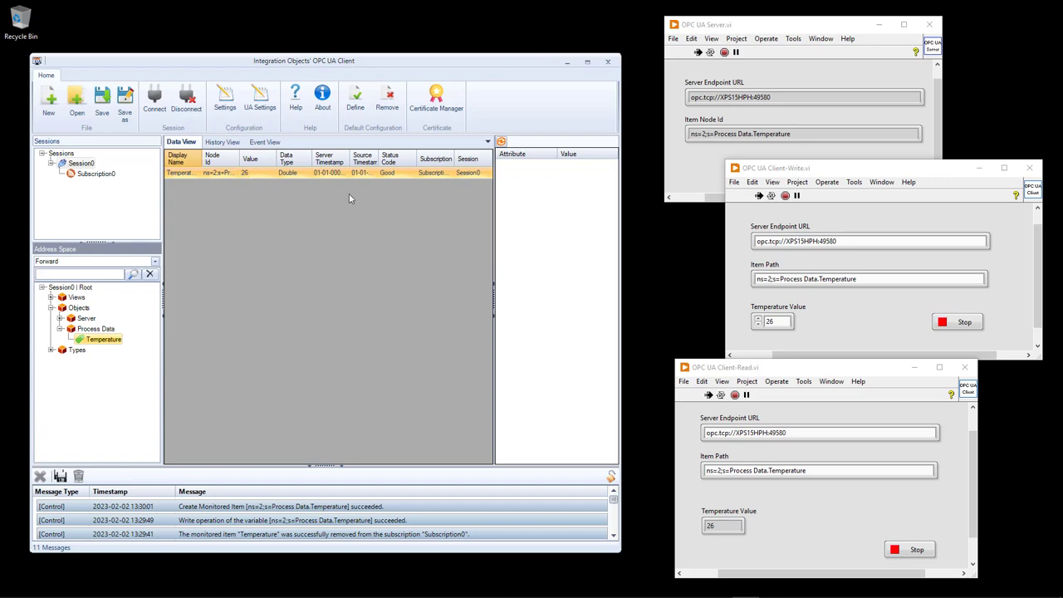
# Step: Stop the OPC UA Client-Write VI and rearrange the Client-Write and Client-Read windows
pyautogui.moveTo(883, 172); pyautogui.dragTo(882, 162)
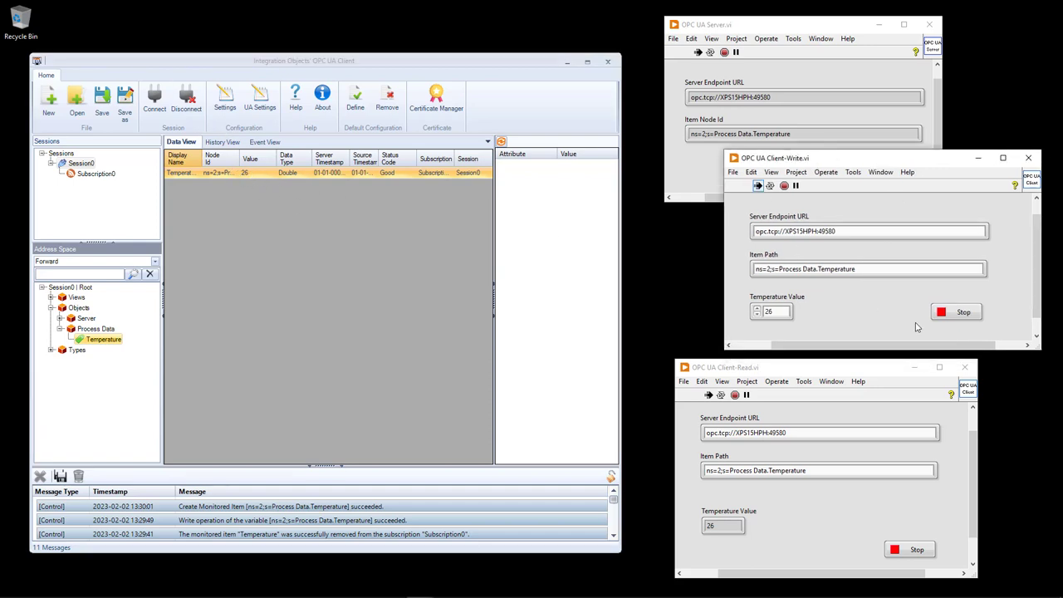
pyautogui.click(958, 316)
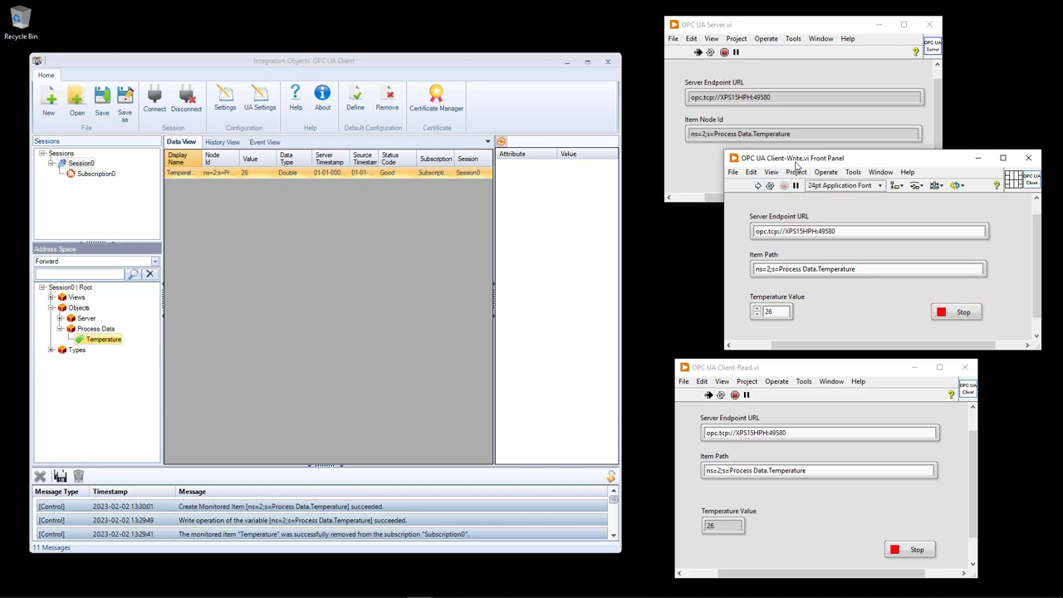
pyautogui.moveTo(878, 163); pyautogui.dragTo(883, 163)
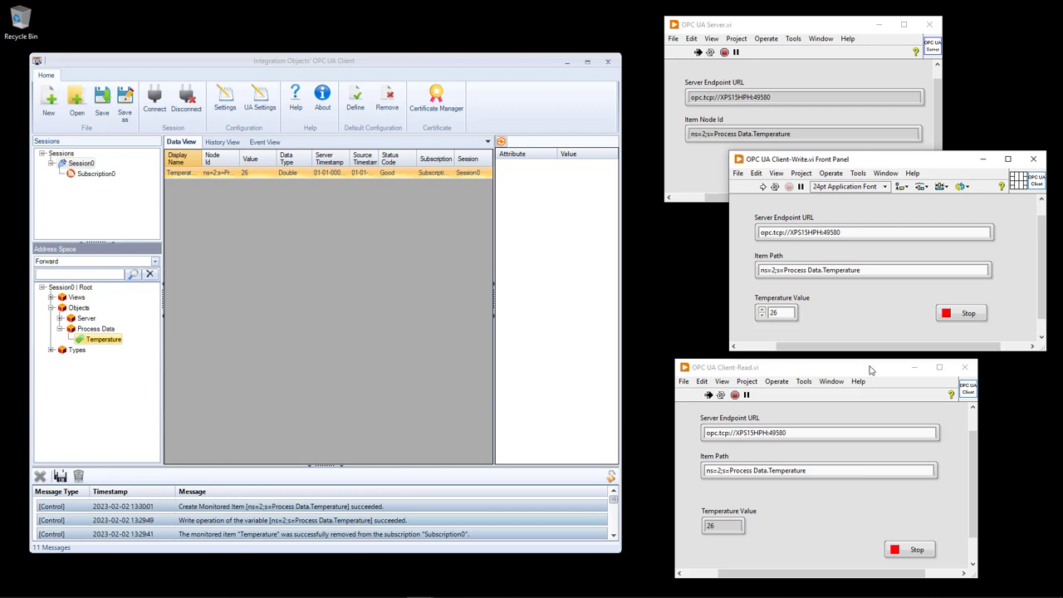
pyautogui.moveTo(870, 370); pyautogui.dragTo(874, 359)
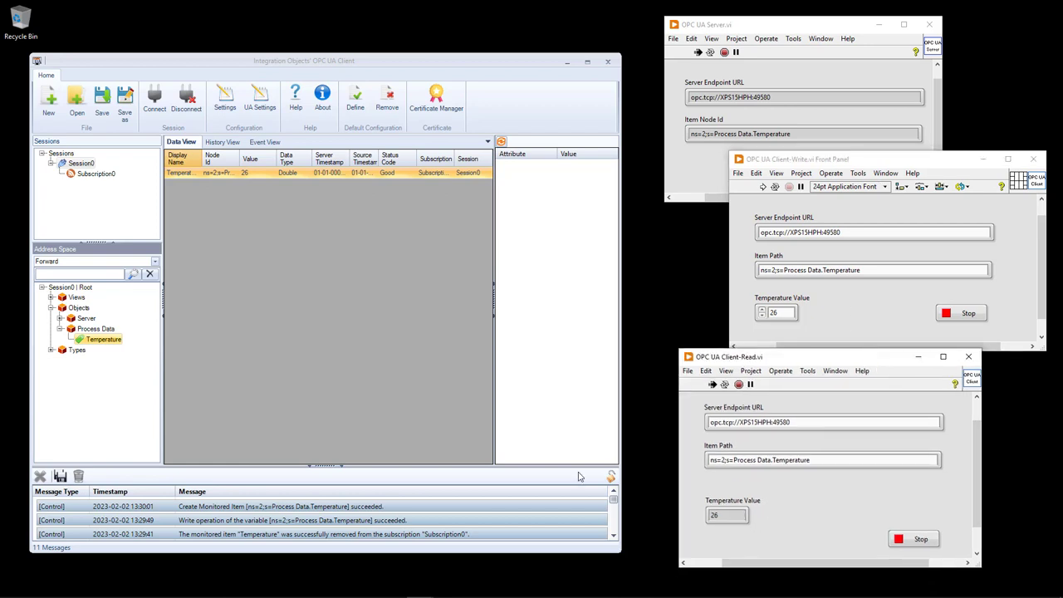
# Step: Write 27 to the Temperature item from Integration Objects' OPC UA Client and check the value in the Client-Read VI
pyautogui.click(289, 244)
pyautogui.rightClick(256, 176)
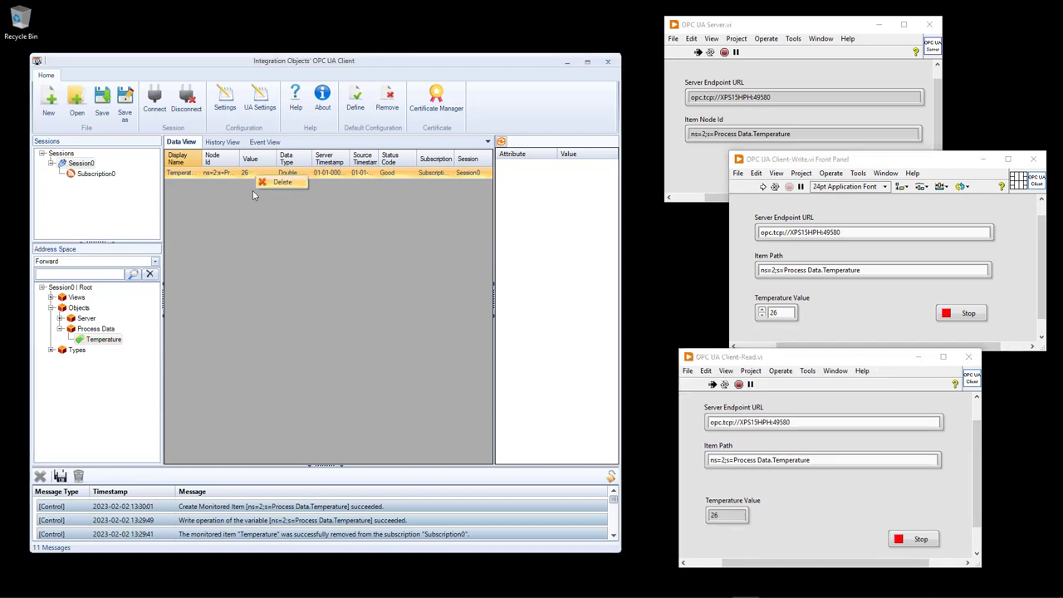
pyautogui.click(254, 196)
pyautogui.rightClick(110, 339)
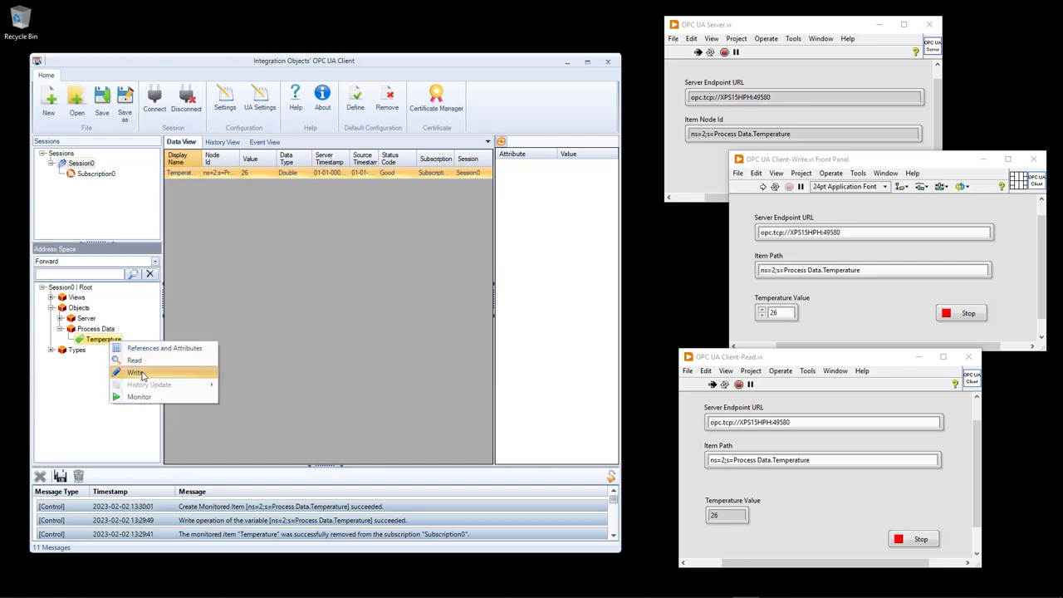
pyautogui.click(135, 372)
pyautogui.doubleClick(519, 297)
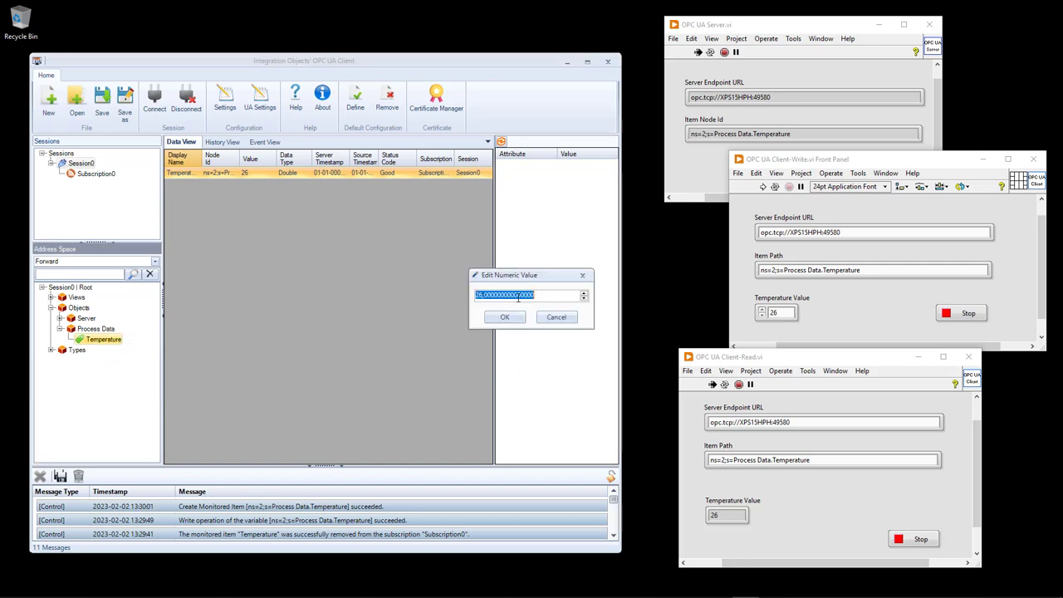
pyautogui.write('26')
pyautogui.click(504, 316)
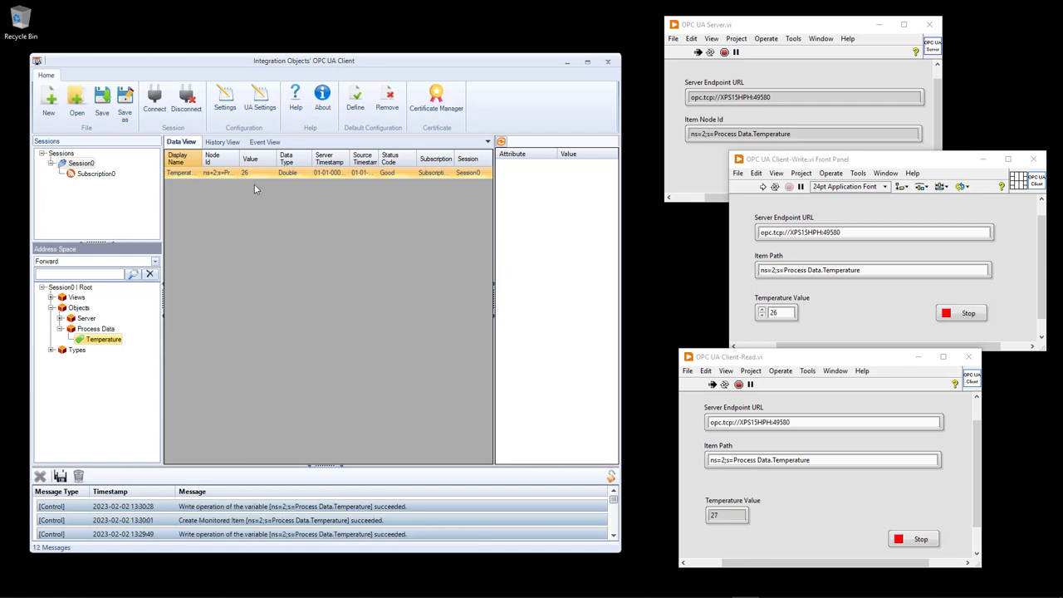
pyautogui.click(804, 509)
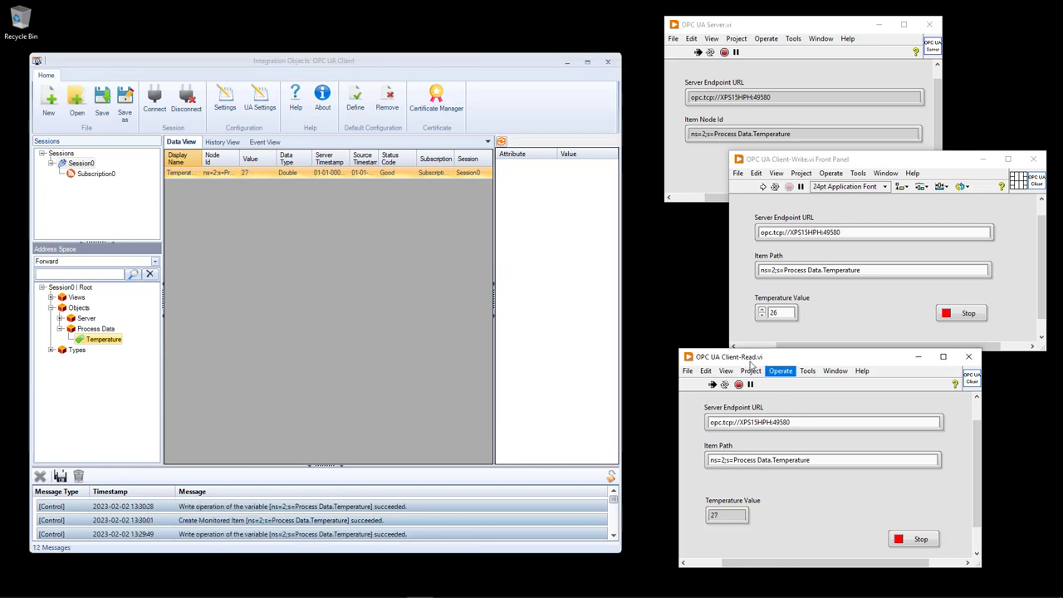
pyautogui.doubleClick(726, 516)
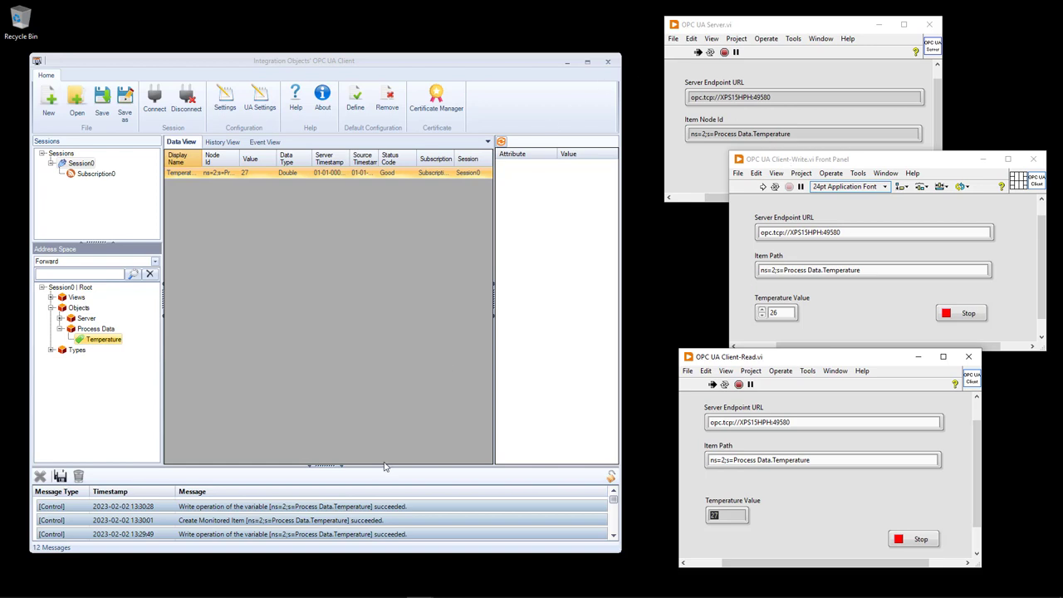
# Step: Launch the OPC UA Server Simulator, place its window over the OPC UA Client, and select its server endpoint URL
pyautogui.click(13, 588)
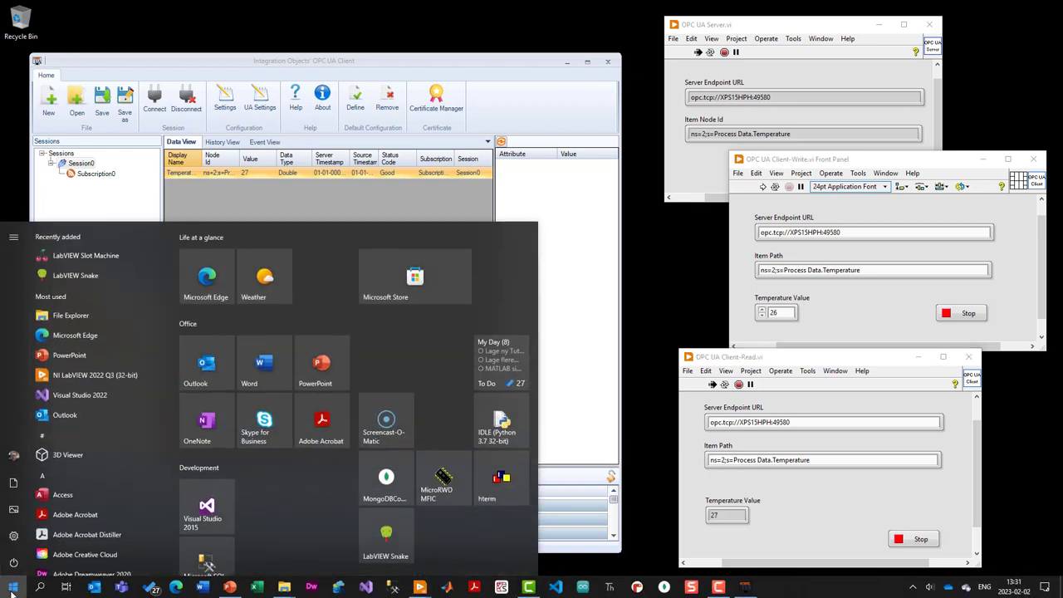
pyautogui.write('opc')
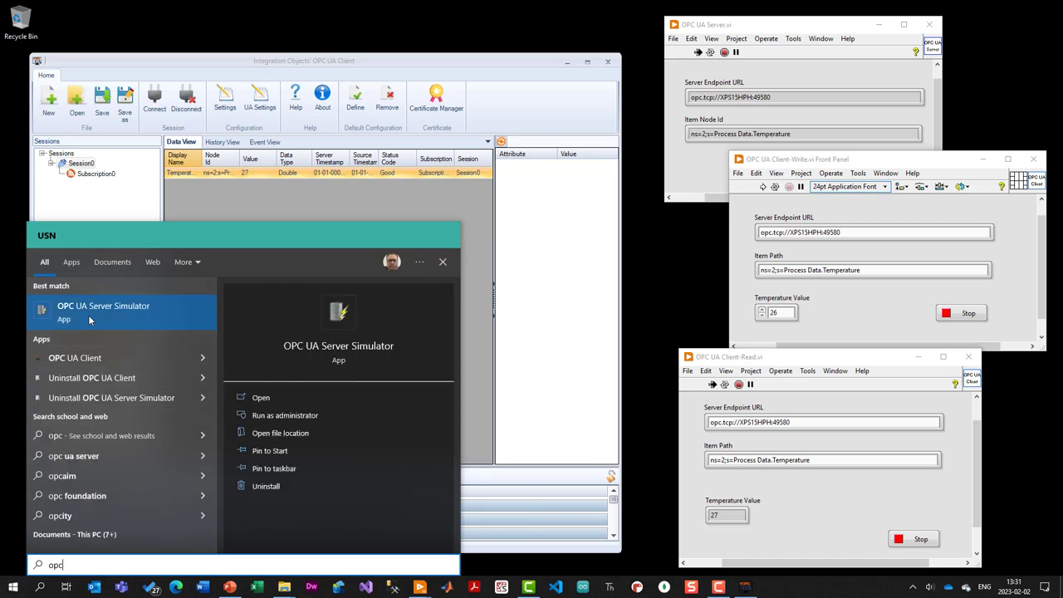
pyautogui.click(94, 310)
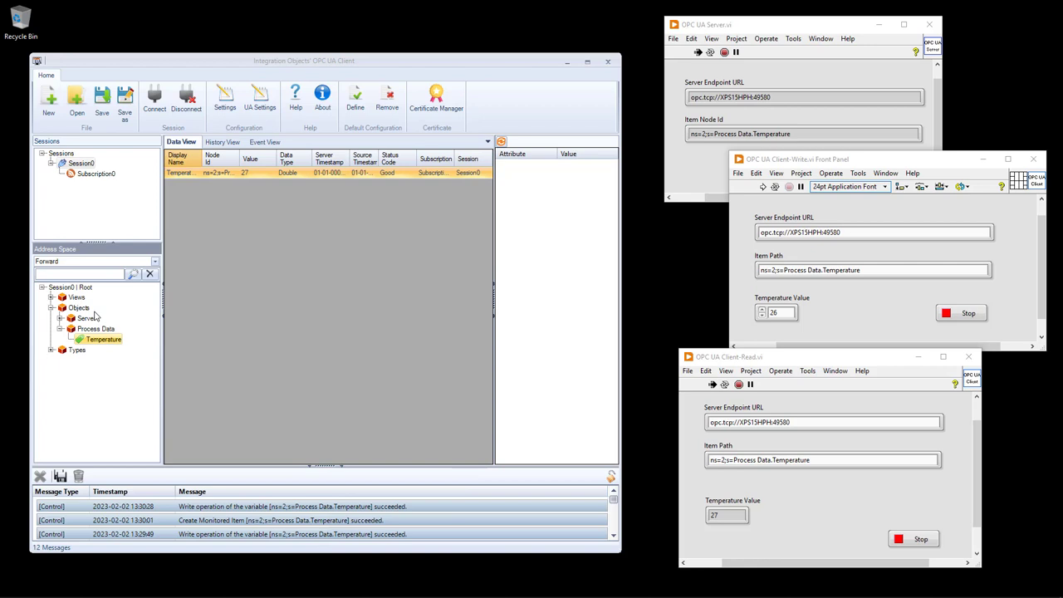
pyautogui.click(536, 320)
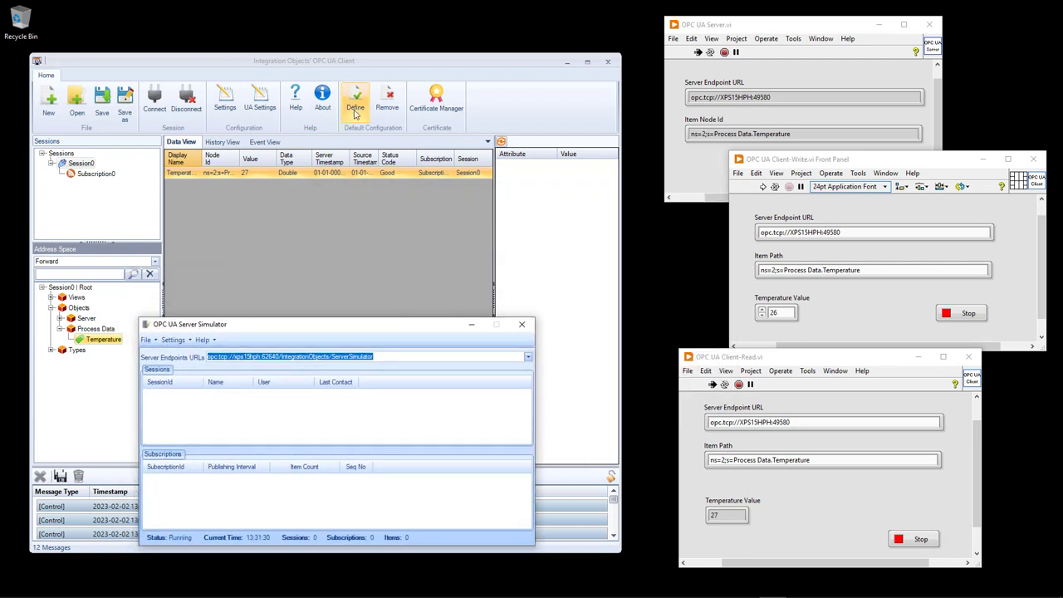
pyautogui.moveTo(398, 327); pyautogui.dragTo(359, 285)
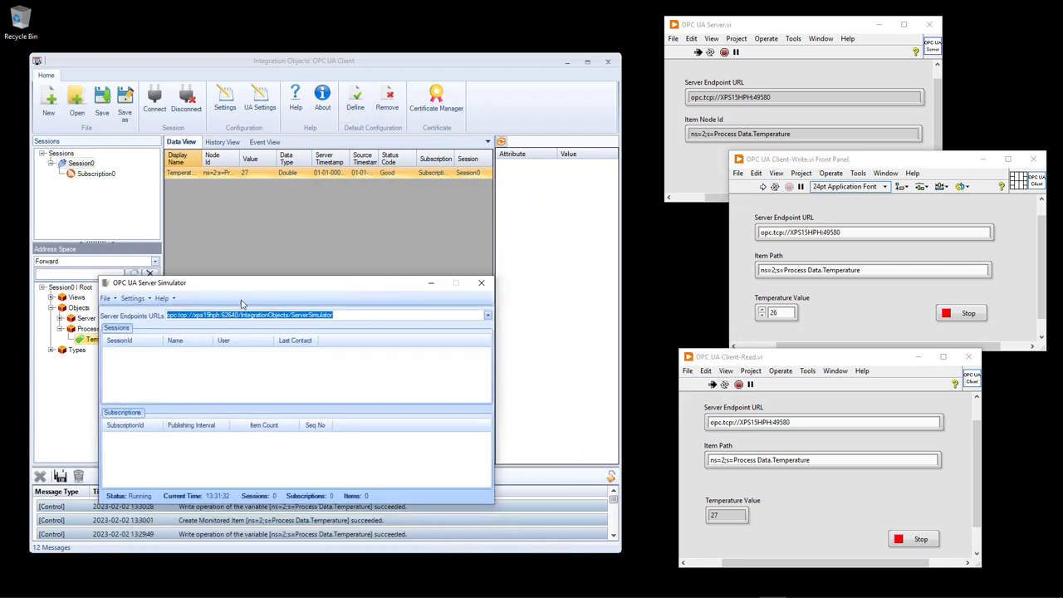
pyautogui.click(354, 314)
pyautogui.hotkey('ctrl', 'a')
# Step: Stop the OPC UA Server and OPC UA Client-Read VIs, and move the Client-Write window up
pyautogui.click(802, 174)
pyautogui.click(803, 125)
pyautogui.click(888, 173)
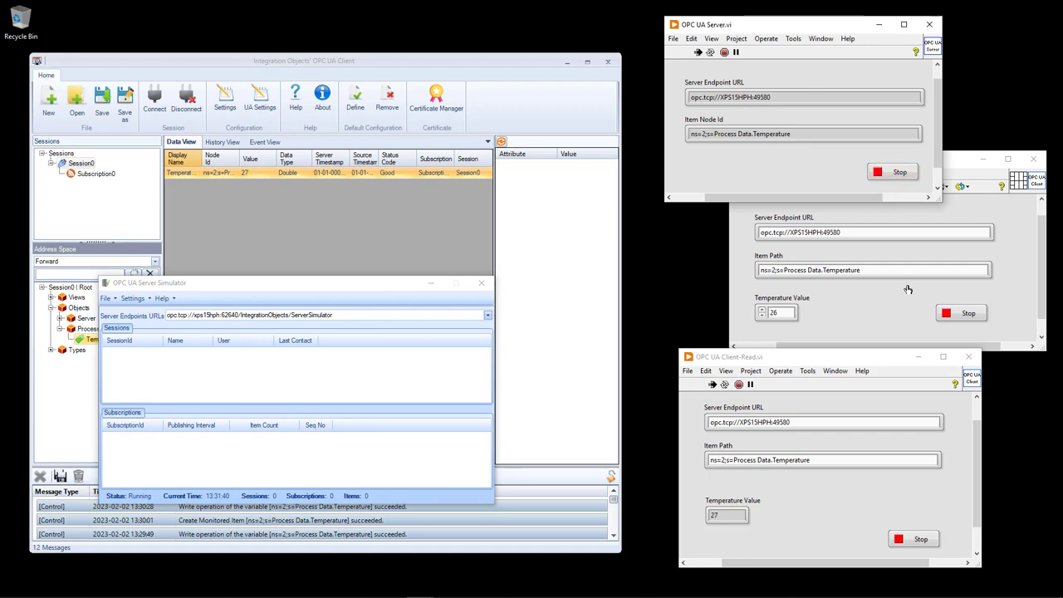
pyautogui.click(919, 541)
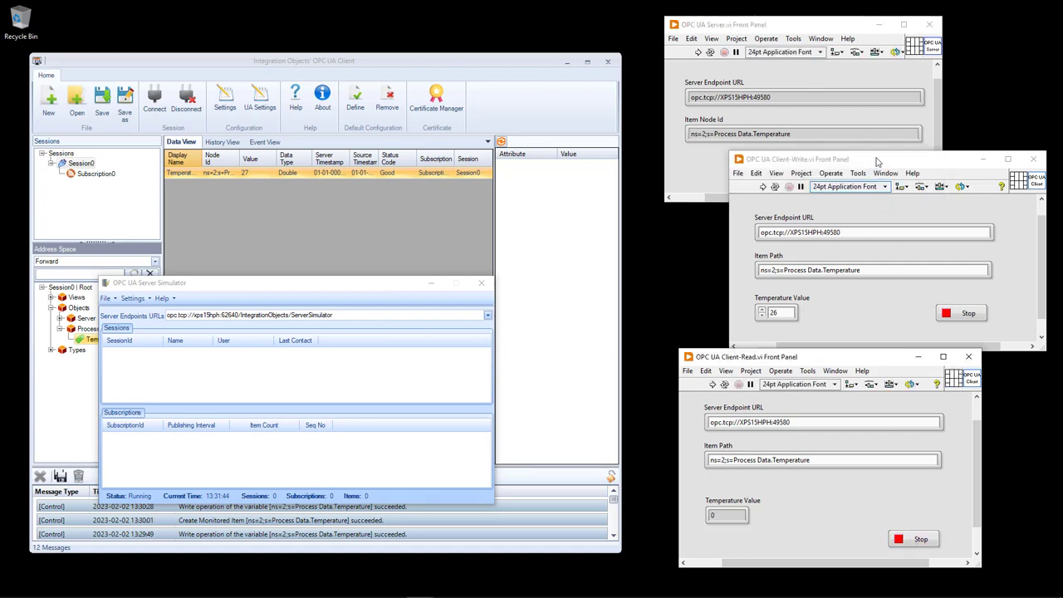
pyautogui.moveTo(871, 159); pyautogui.dragTo(848, 134)
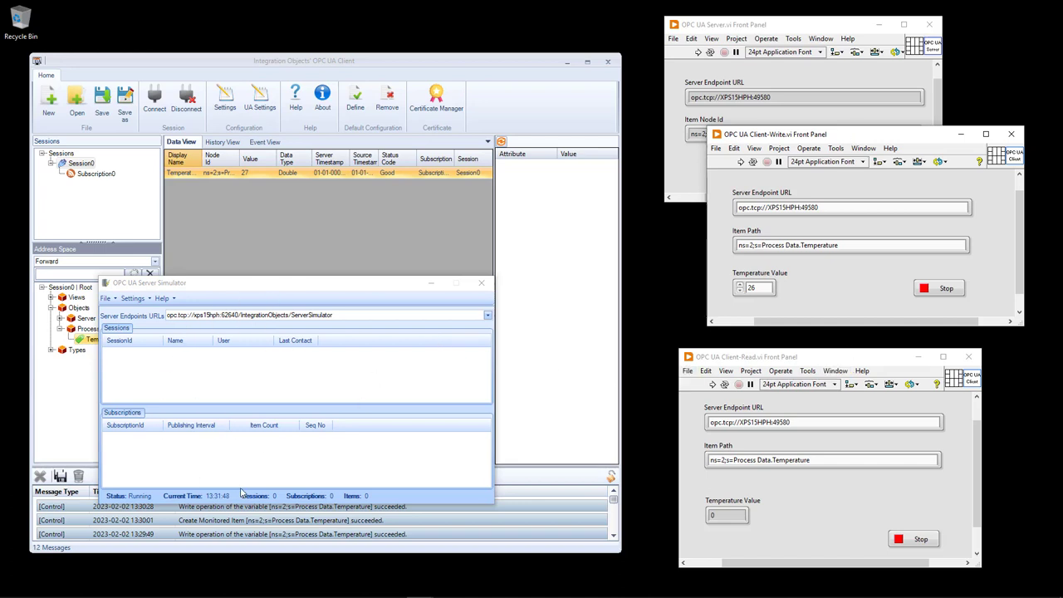
# Step: Bring the OPC UA Server VI forward, and copy the simulator's endpoint URL opc.tcp://xps15hph:62640/IntegrationObjects/ServerSimulator
pyautogui.click(815, 30)
pyautogui.click(374, 316)
pyautogui.hotkey('ctrl', 'c')
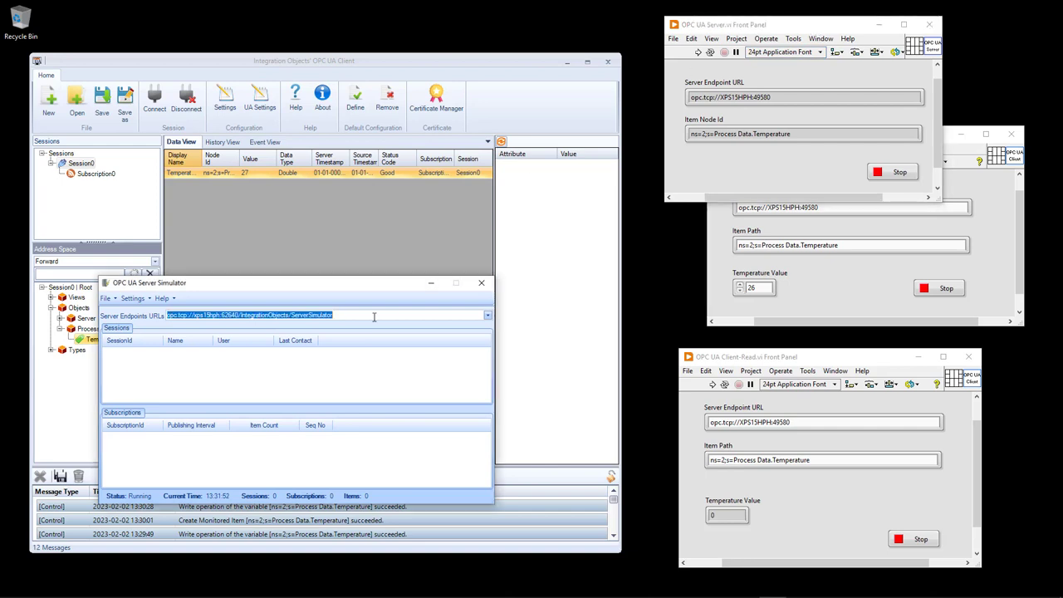
# Step: Set the Server Endpoint URL in the Client-Write and Client-Read VIs to opc.tcp://xps15hph:62640/IntegrationObjects/ServerSimulator
pyautogui.click(856, 289)
pyautogui.tripleClick(845, 215)
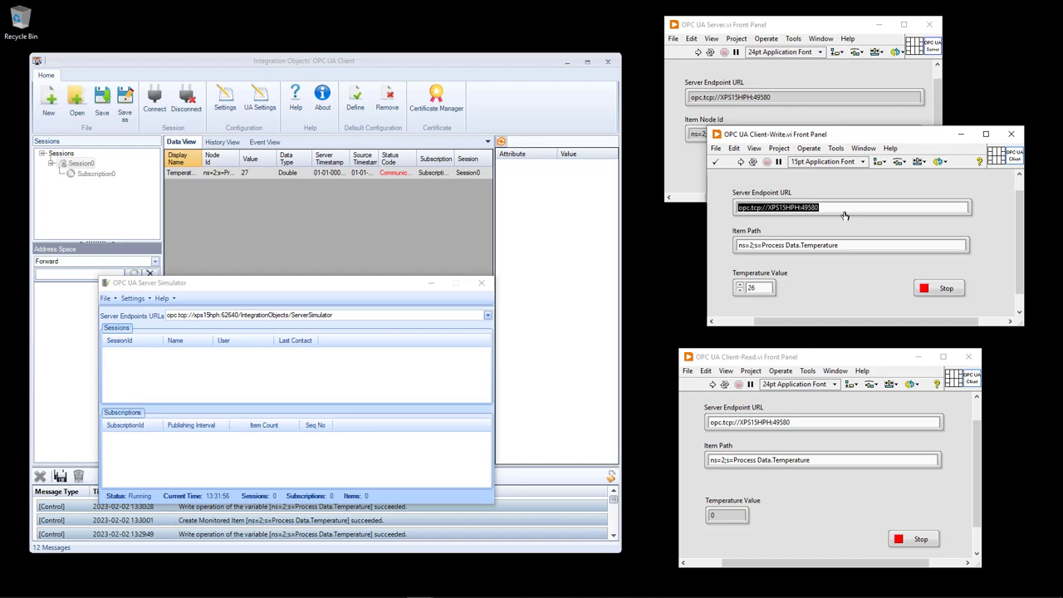
pyautogui.hotkey('ctrl', 'v')
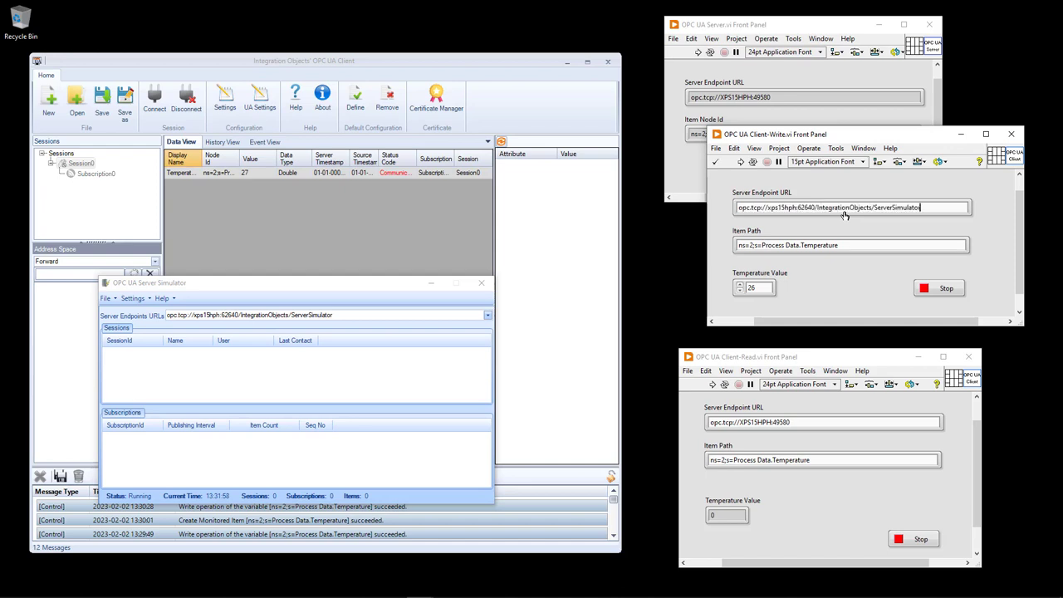
pyautogui.click(844, 431)
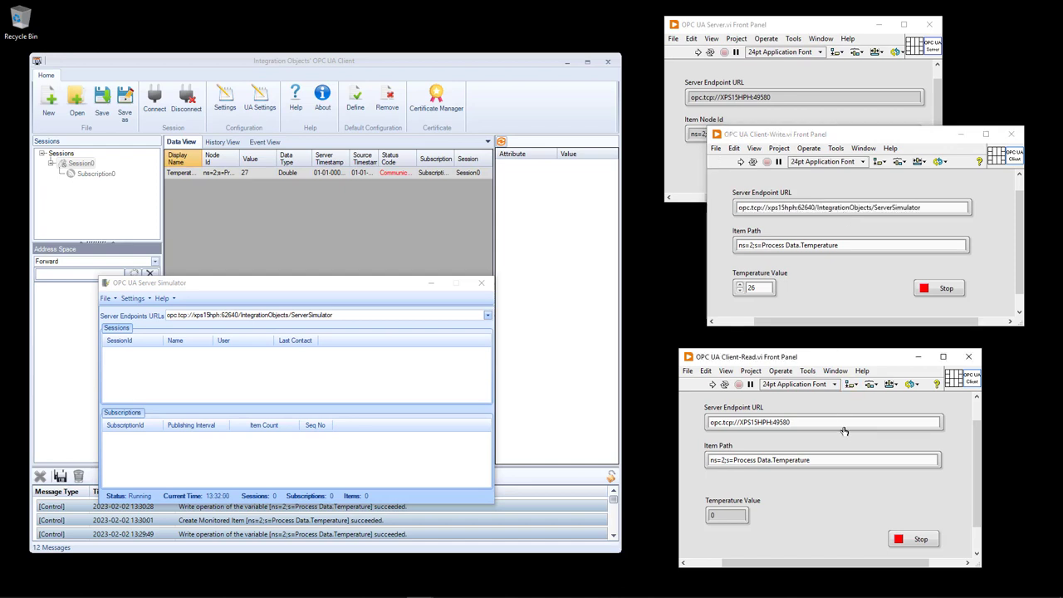
pyautogui.tripleClick(844, 423)
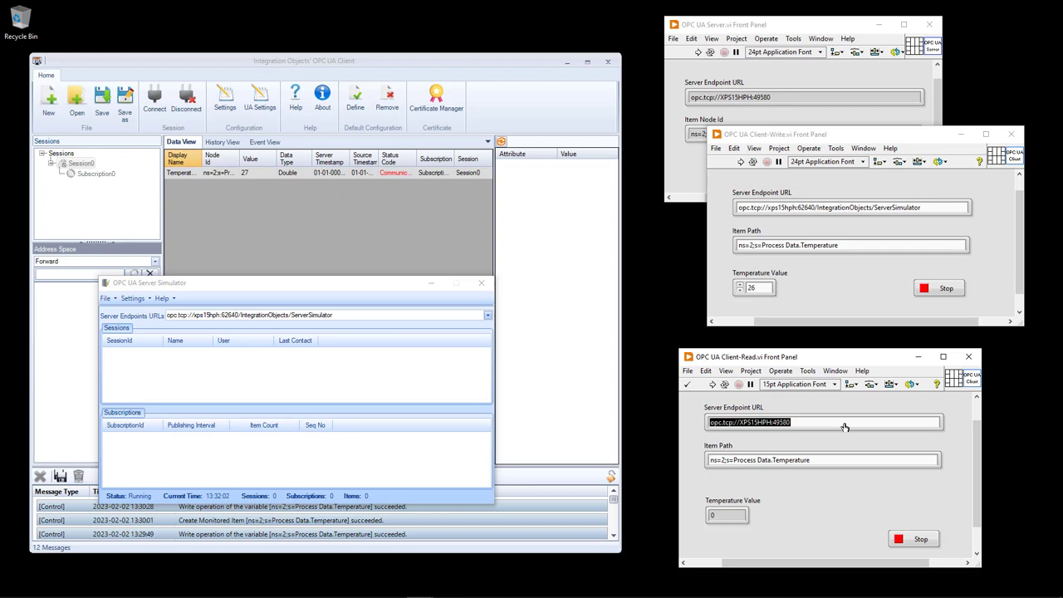
pyautogui.hotkey('ctrl', 'v')
pyautogui.click(807, 289)
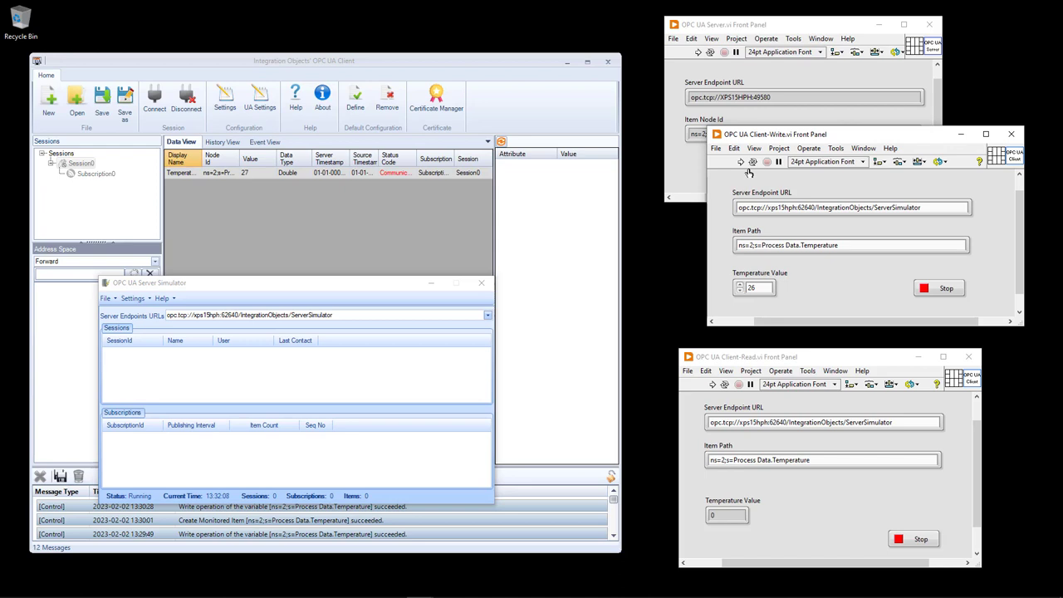
# Step: Switch to Integration Objects' OPC UA Client and disconnect the existing Session0 from its server
pyautogui.hotkey('alt', 'Tab')
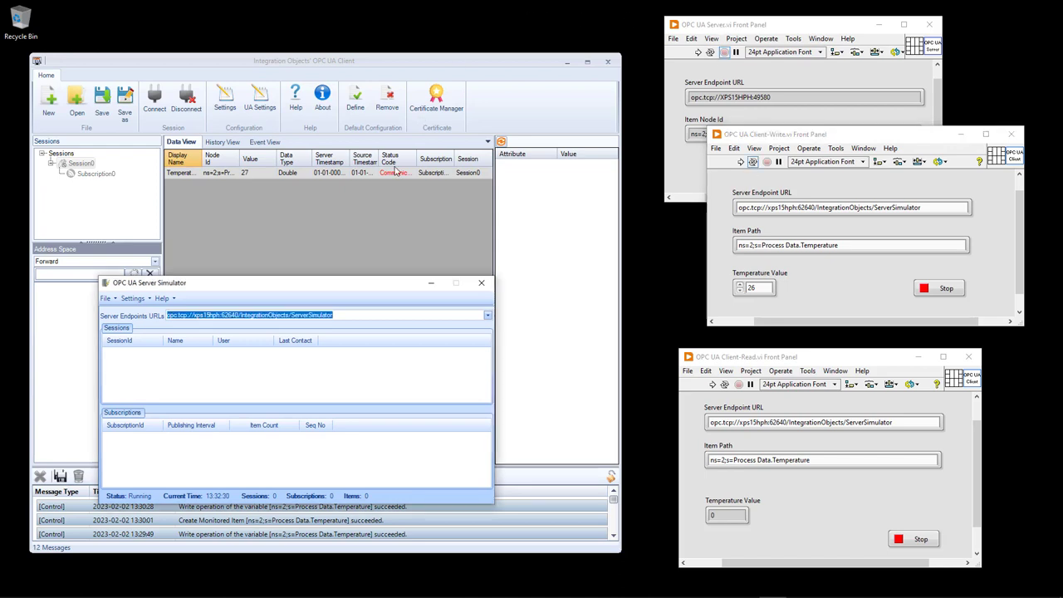
pyautogui.click(406, 238)
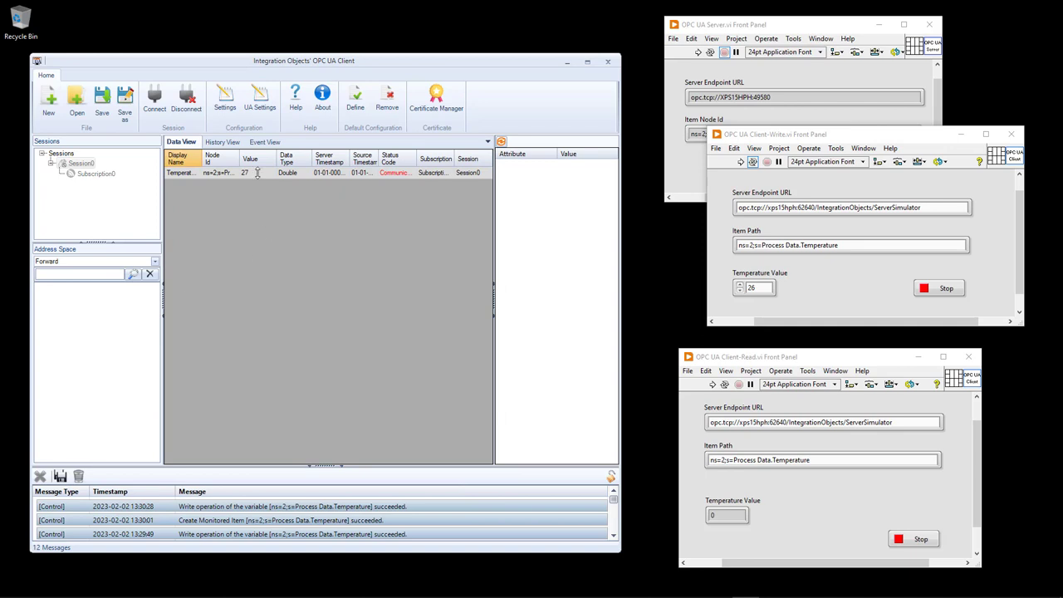
pyautogui.click(186, 101)
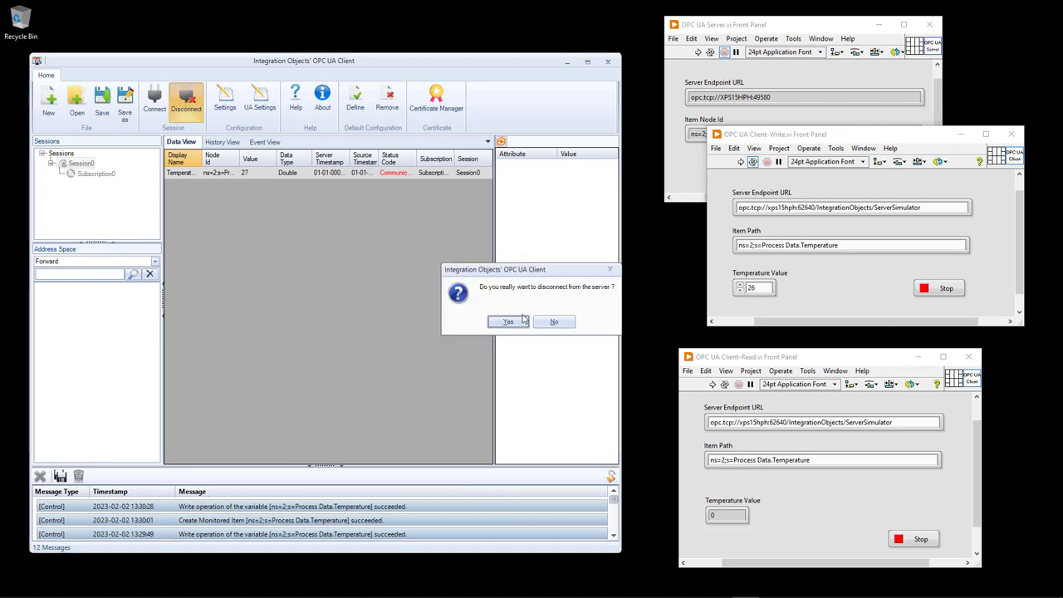
pyautogui.click(508, 323)
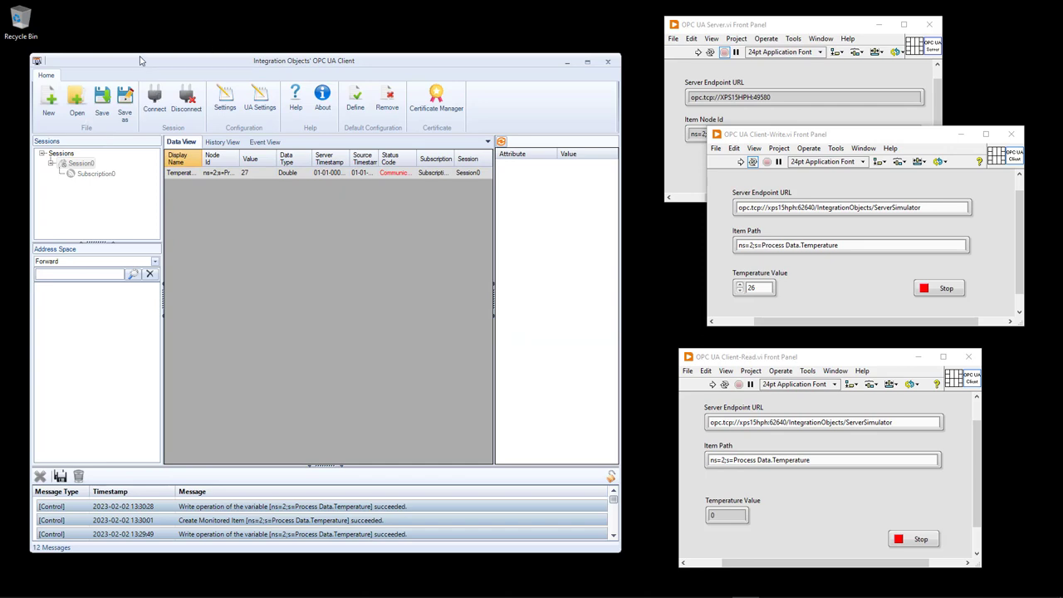
# Step: Connect a new session to the simulator endpoint opc.tcp://xps15hph:62640/IntegrationObjects/ServerSimulator, keeping the default connection settings
pyautogui.click(155, 99)
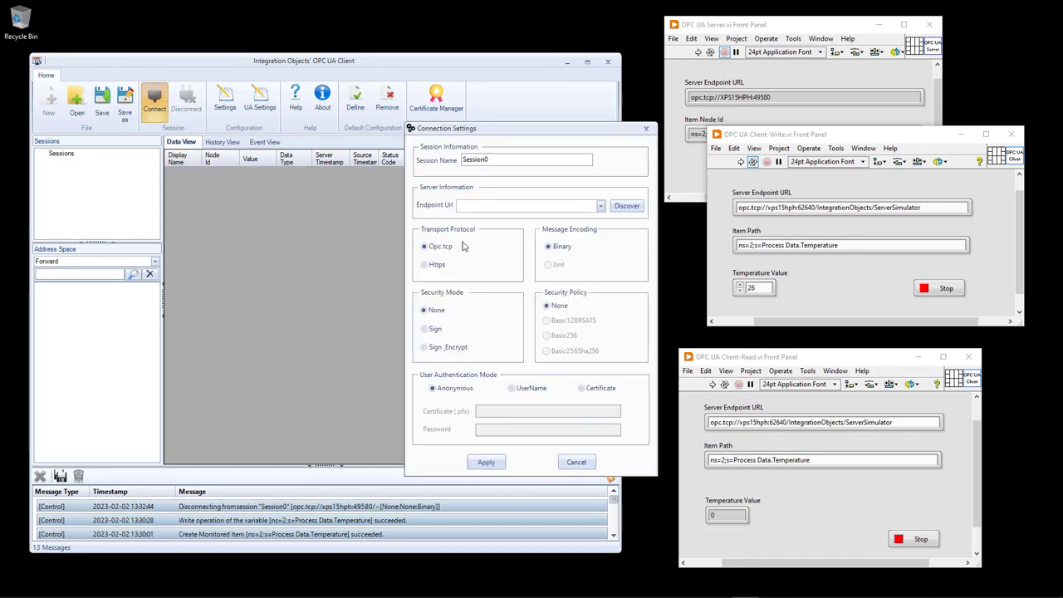
pyautogui.click(475, 206)
pyautogui.hotkey('ctrl', 'v')
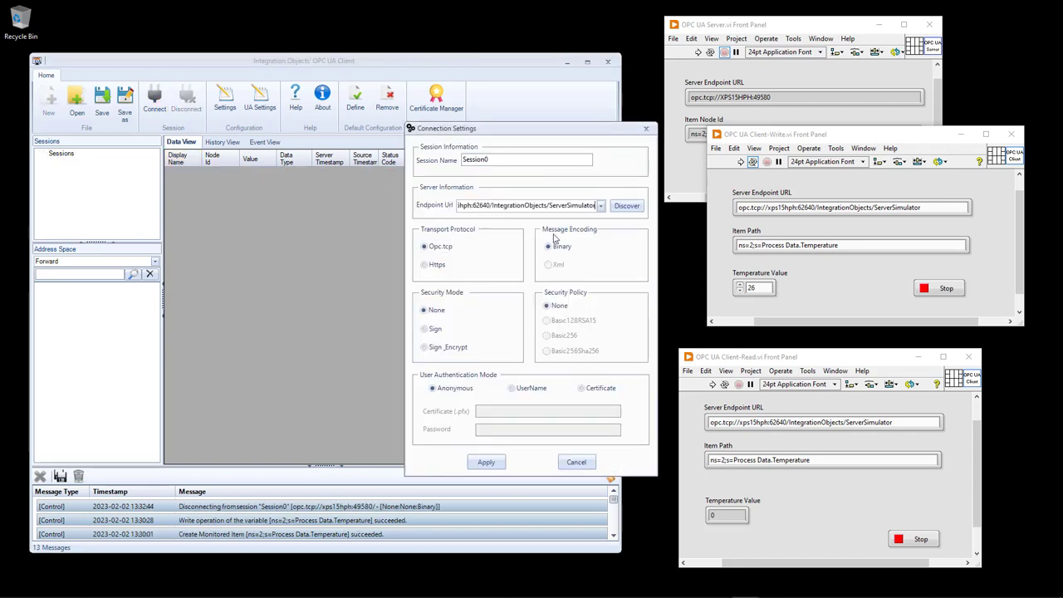
pyautogui.click(495, 467)
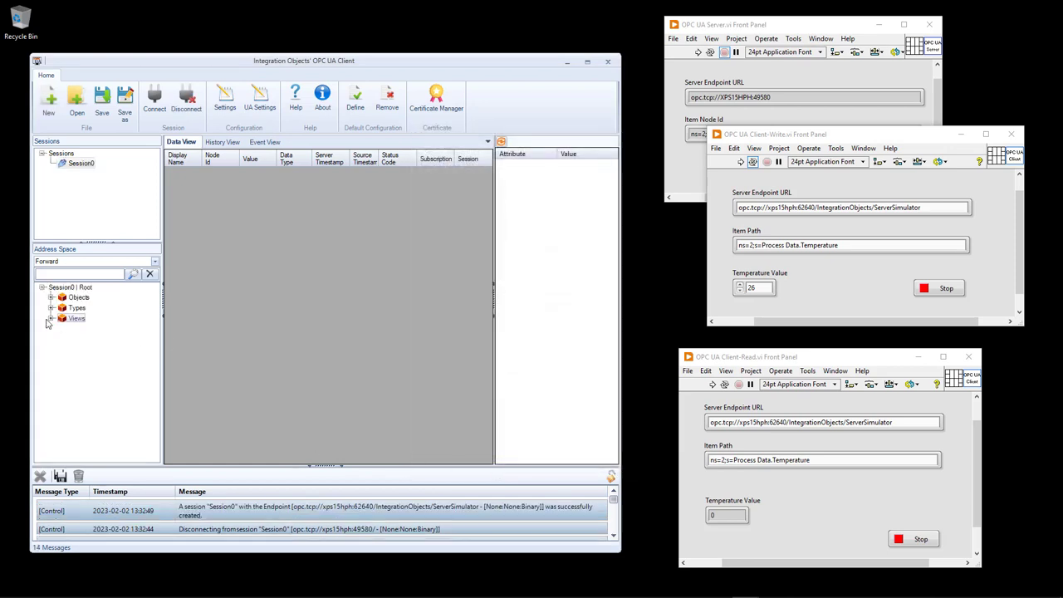
# Step: Expand Objects and Real Time Data in the address space, and select Tag7 to show its attributes
pyautogui.click(50, 308)
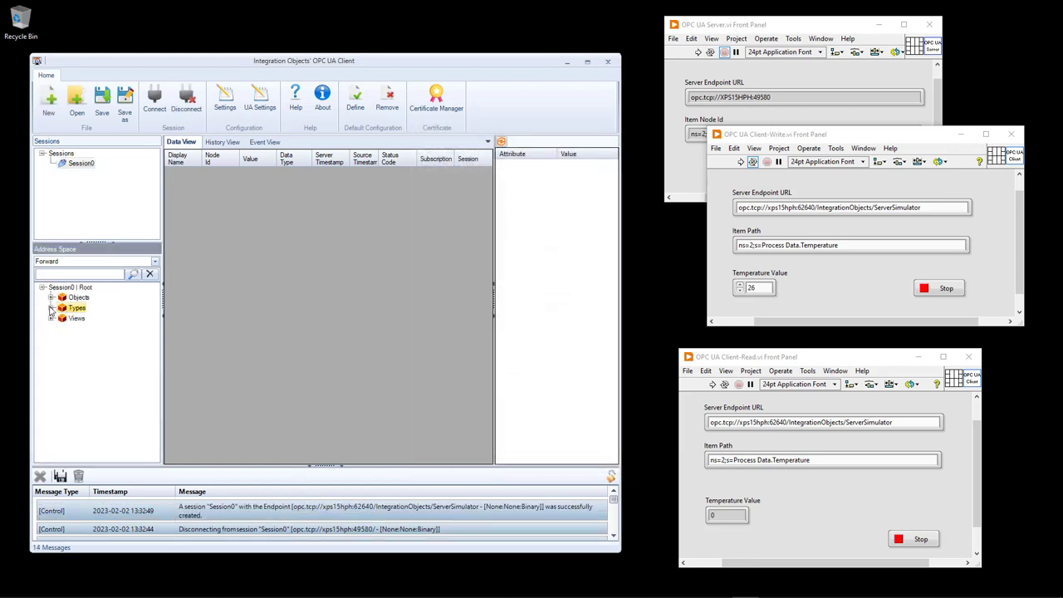
pyautogui.click(50, 297)
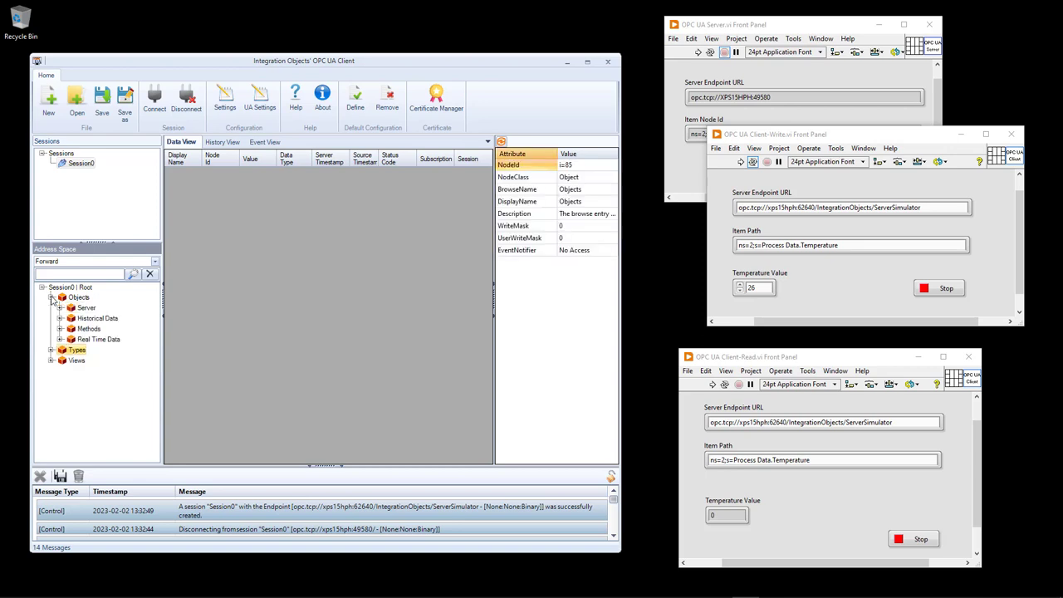
pyautogui.click(65, 339)
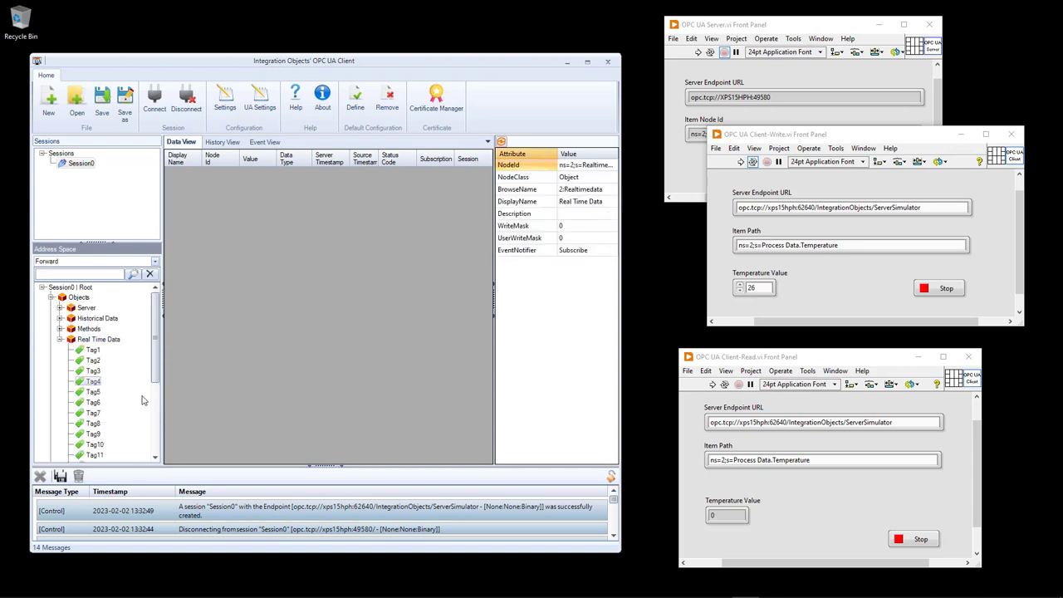
pyautogui.scroll(-1, 154, 384)
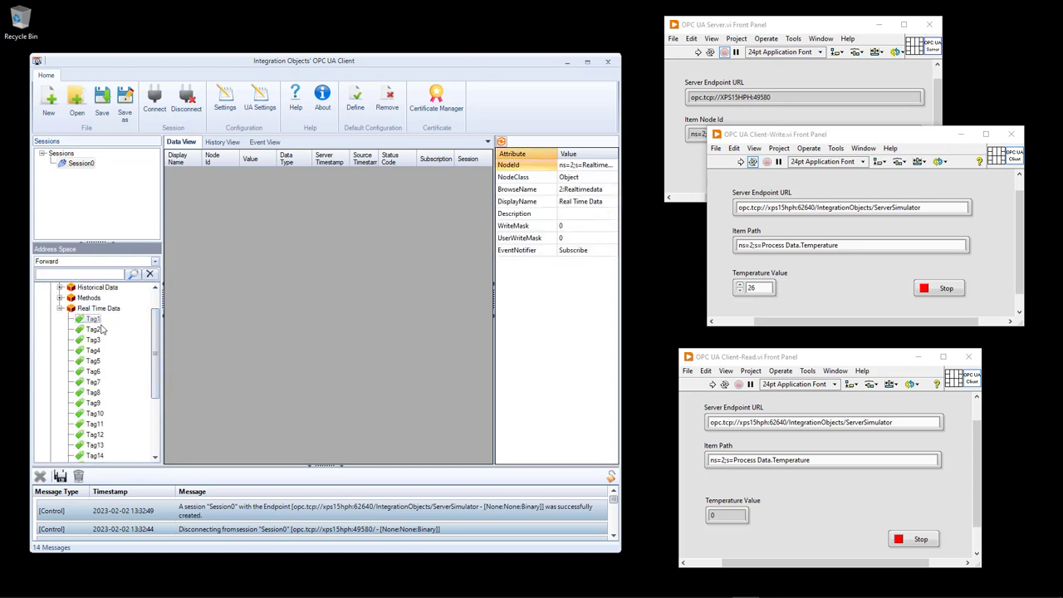
pyautogui.click(95, 384)
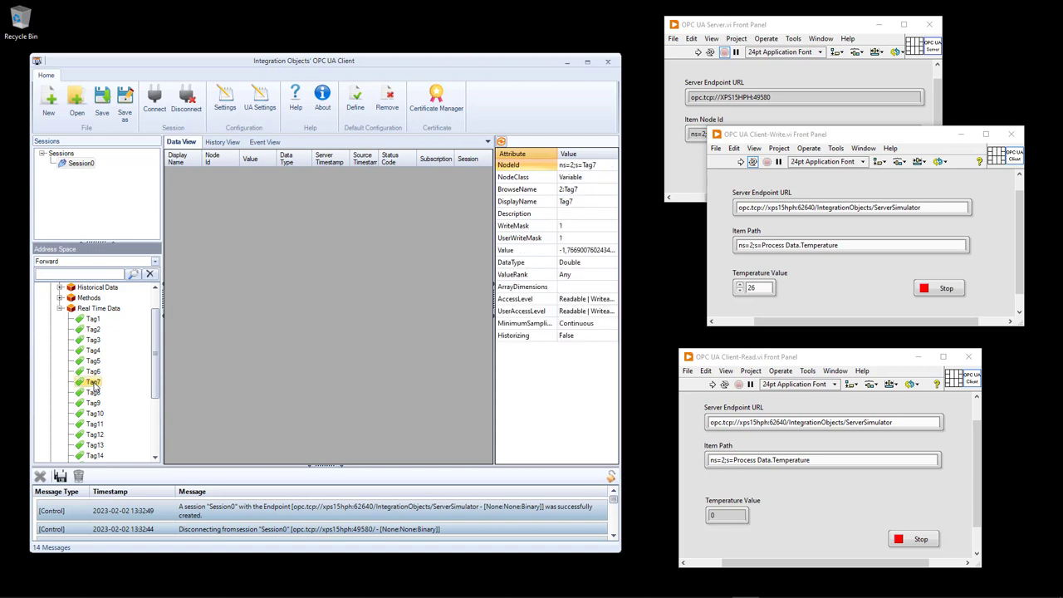
# Step: Set the Item Path in the Client-Write VI to ns=2;s=Tag7
pyautogui.click(857, 247)
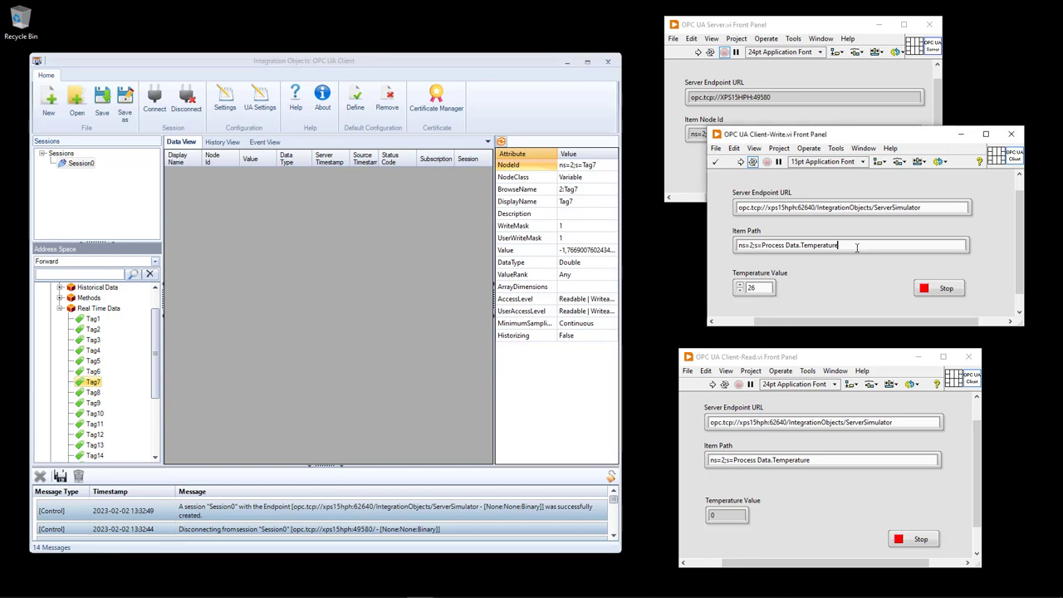
pyautogui.click(815, 189)
pyautogui.click(865, 246)
pyautogui.press('BackSpace')
pyautogui.press('BackSpace')
pyautogui.press('BackSpace')
pyautogui.press('BackSpace')
pyautogui.press('BackSpace')
pyautogui.press('BackSpace')
pyautogui.press('BackSpace')
pyautogui.press('BackSpace')
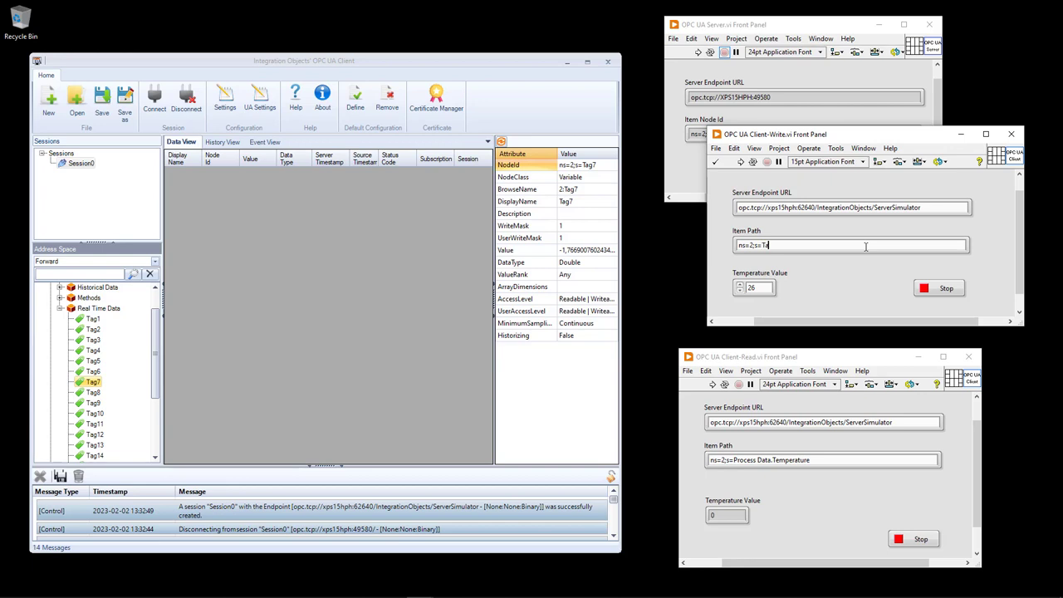
# Step: Replace the Item Path in the Client-Read VI with ns=2;s=Tag
pyautogui.click(832, 463)
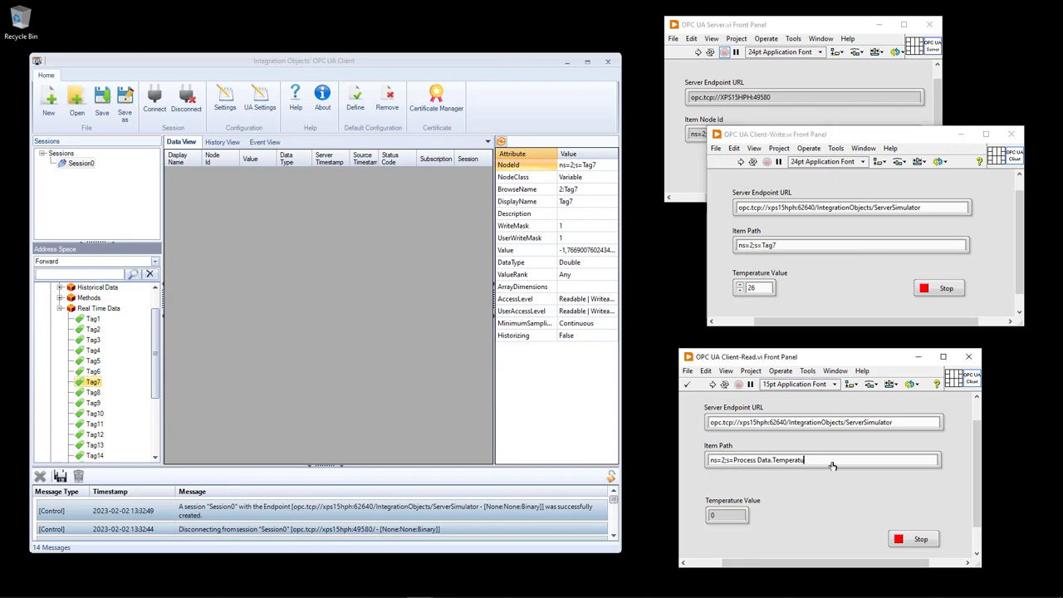
pyautogui.press('BackSpace')
pyautogui.press('BackSpace')
pyautogui.press('BackSpace')
pyautogui.press('BackSpace')
pyautogui.press('BackSpace')
pyautogui.press('BackSpace')
pyautogui.press('BackSpace')
pyautogui.press('BackSpace')
pyautogui.press('BackSpace')
pyautogui.press('BackSpace')
pyautogui.press('BackSpace')
pyautogui.press('BackSpace')
pyautogui.press('BackSpace')
pyautogui.press('BackSpace')
pyautogui.press('BackSpace')
pyautogui.press('BackSpace')
pyautogui.press('BackSpace')
pyautogui.press('BackSpace')
pyautogui.press('BackSpace')
pyautogui.press('BackSpace')
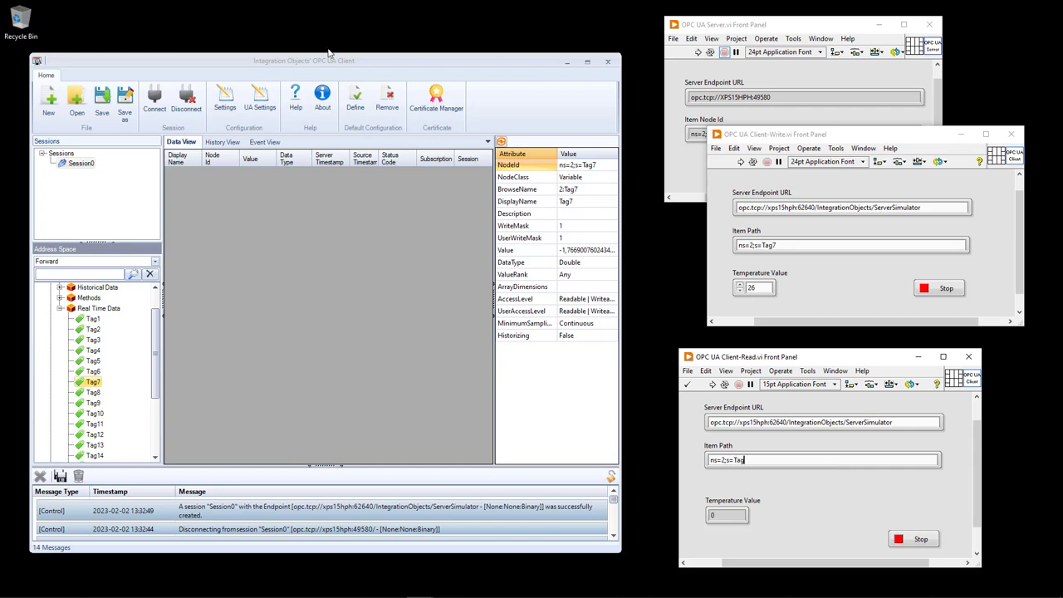
# Step: Move the OPC UA Server Simulator window up to the desktop's upper edge, and place the OPC UA Client window partly over it
pyautogui.click(353, 63)
pyautogui.moveTo(376, 63); pyautogui.dragTo(411, 368)
pyautogui.moveTo(360, 291); pyautogui.dragTo(329, 46)
pyautogui.click(402, 369)
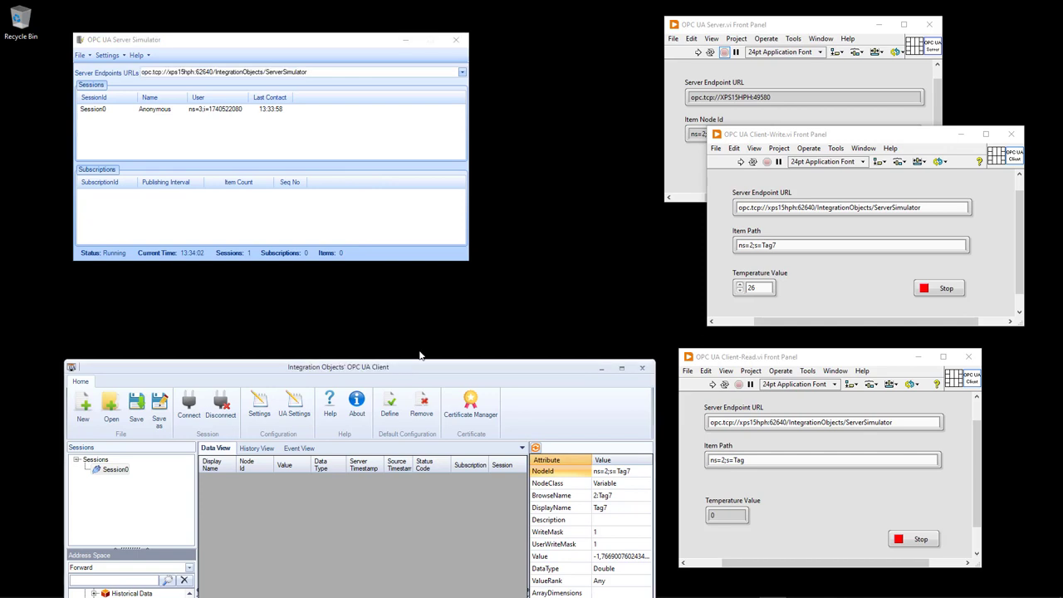
pyautogui.moveTo(463, 370); pyautogui.dragTo(478, 108)
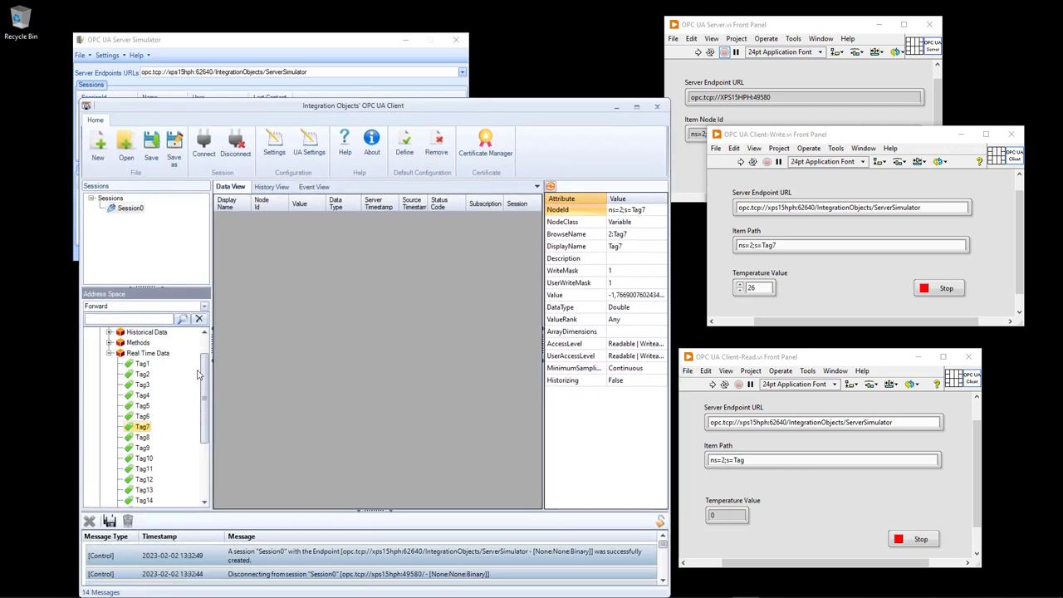
# Step: Monitor Tag7 through a new subscription with default settings, and lower the client window to uncover the simulator's session list
pyautogui.rightClick(144, 433)
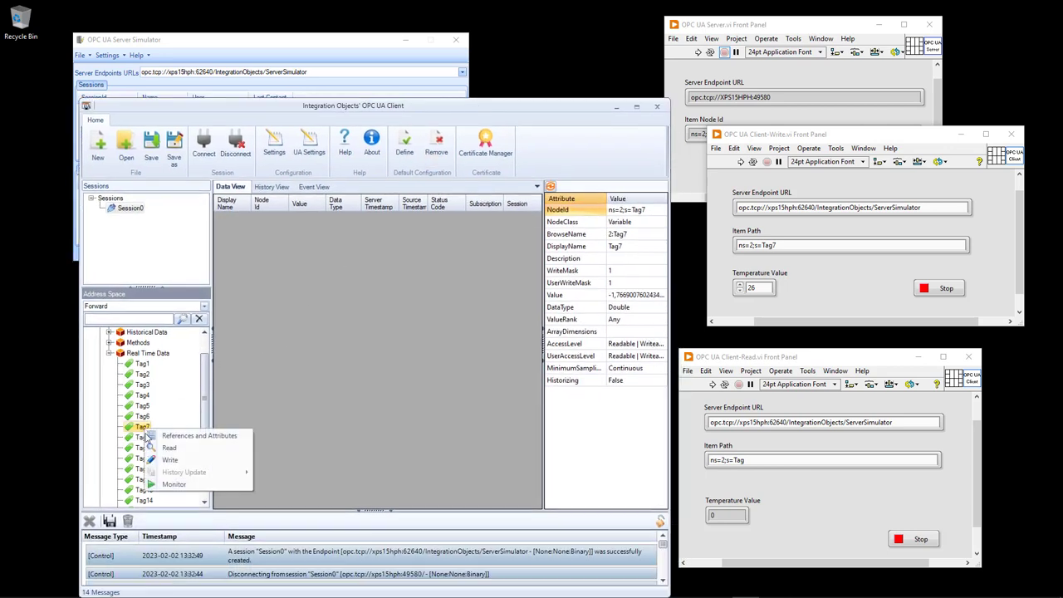
pyautogui.click(184, 487)
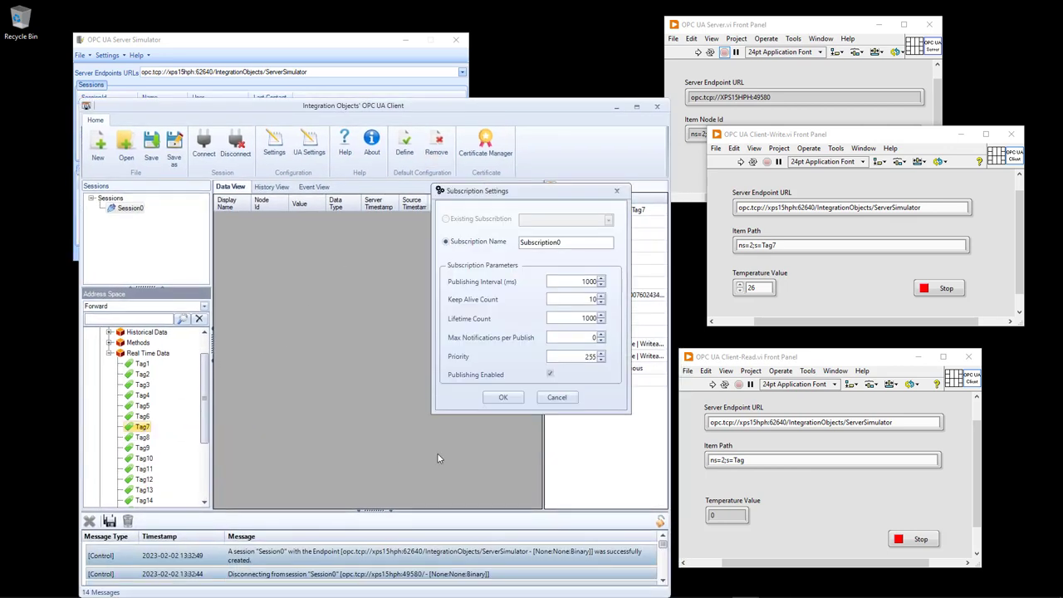
pyautogui.click(502, 397)
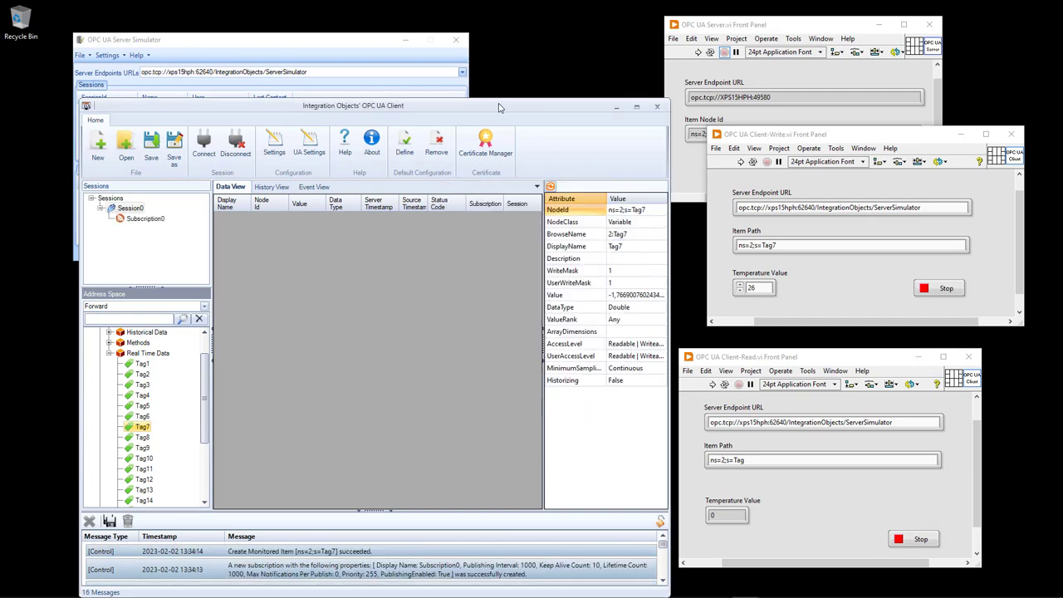
pyautogui.moveTo(518, 107); pyautogui.dragTo(515, 149)
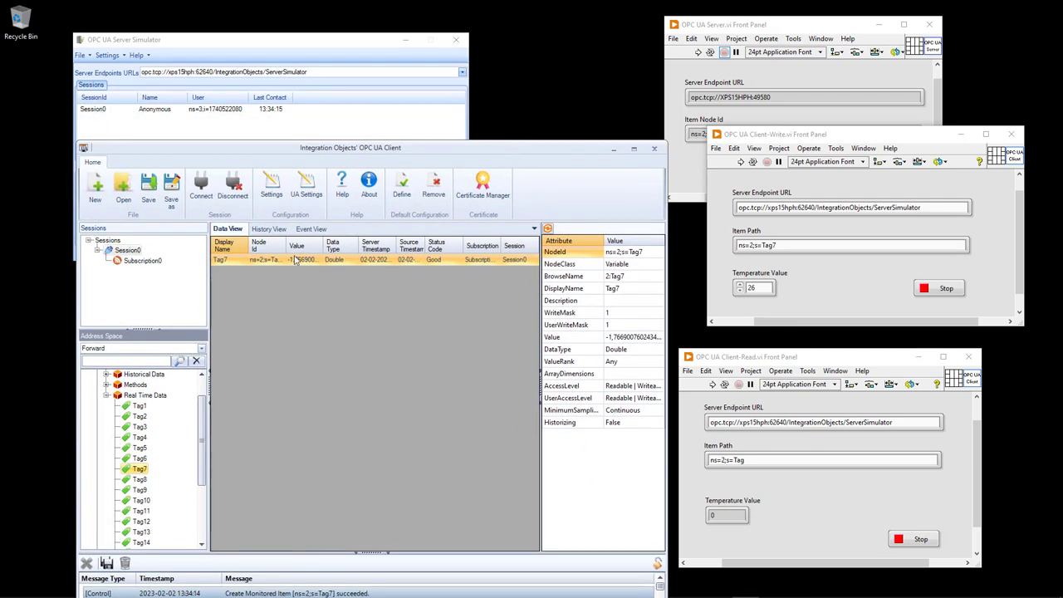
pyautogui.click(271, 316)
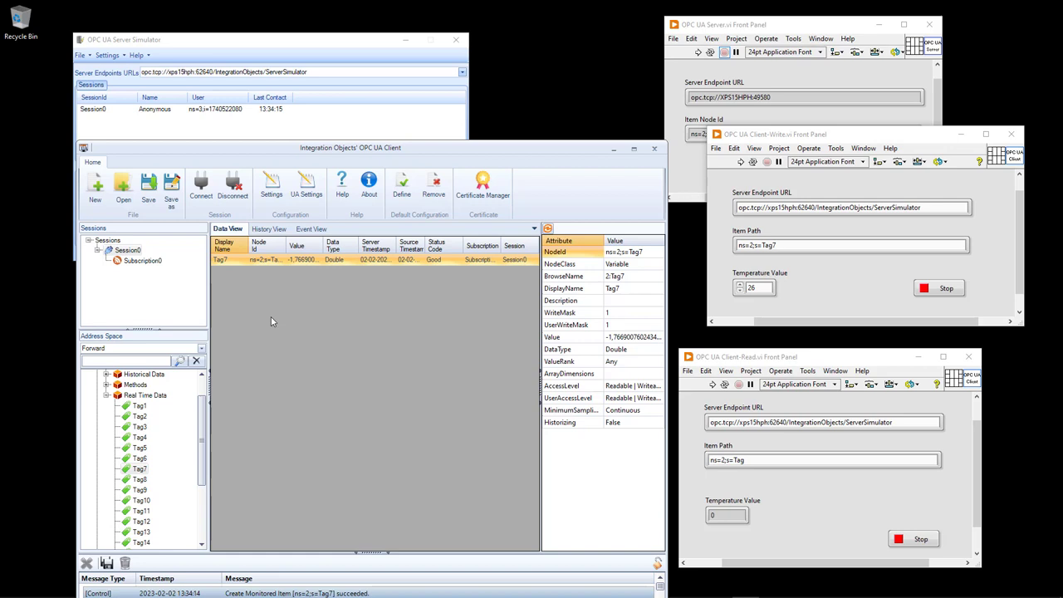
# Step: Write the value 20 to Tag7 from Integration Objects' OPC UA Client
pyautogui.rightClick(140, 472)
pyautogui.click(174, 482)
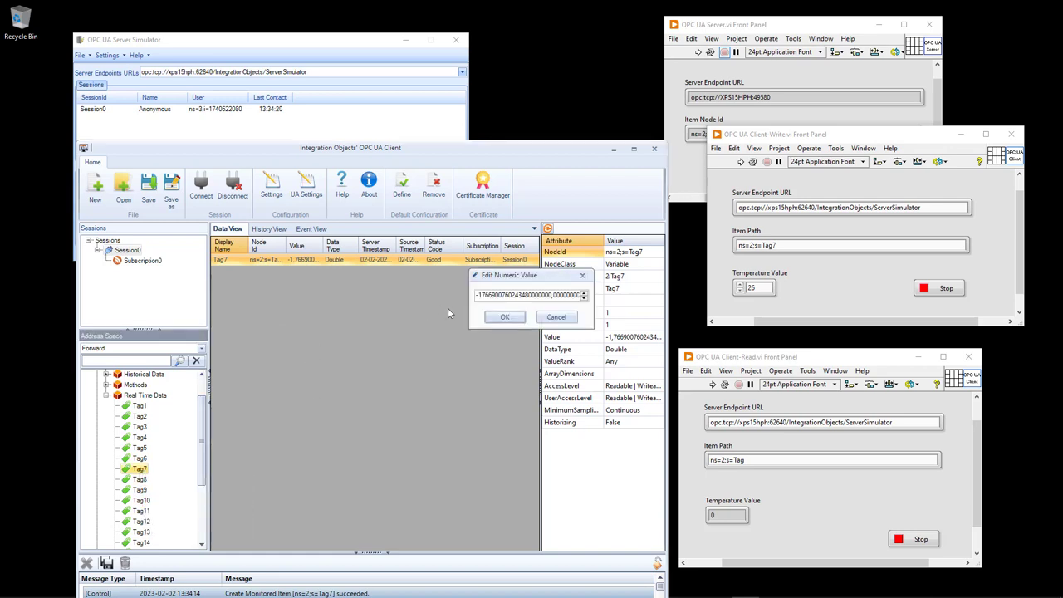
pyautogui.click(493, 296)
pyautogui.hotkey('ctrl', 'a')
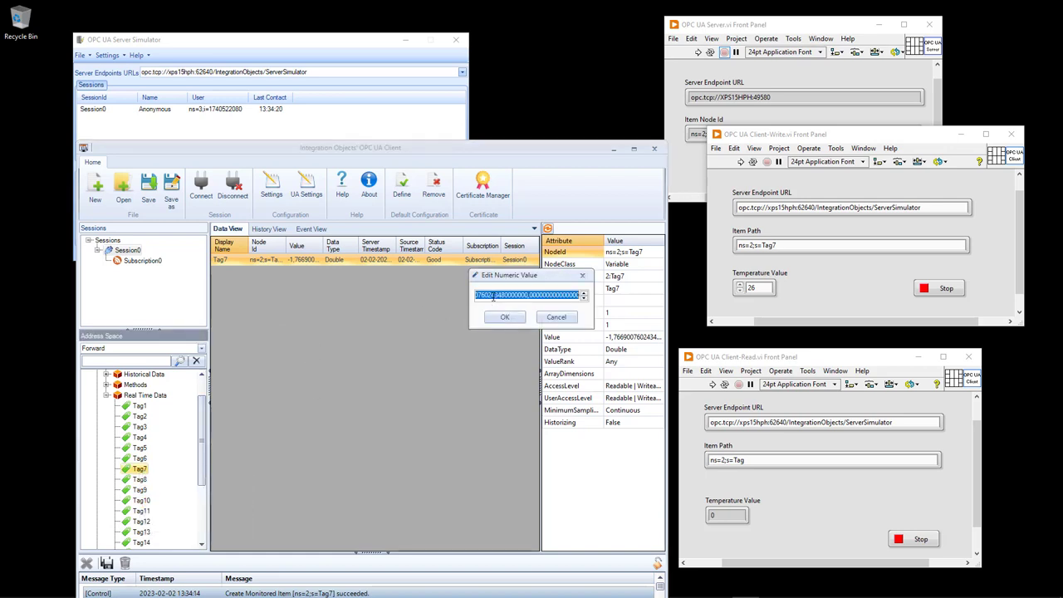
pyautogui.write('-2')
pyautogui.write('0')
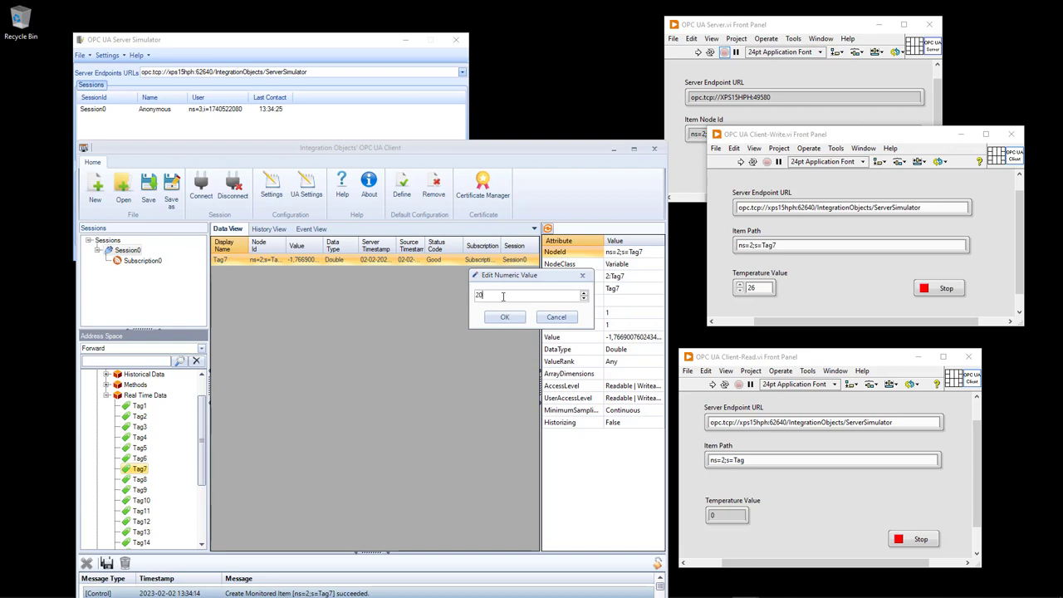
pyautogui.click(517, 316)
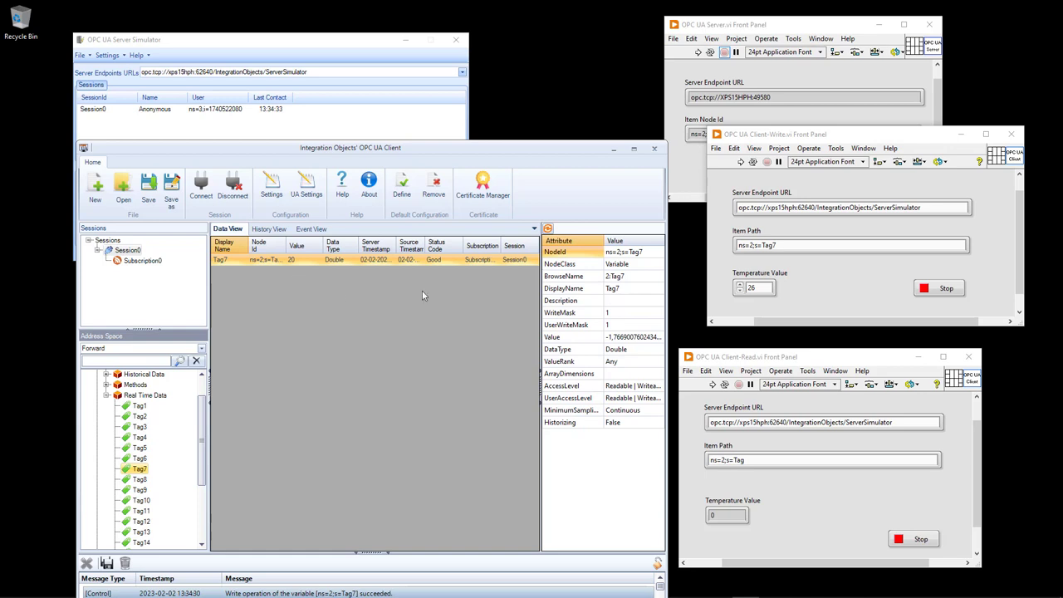
# Step: Run the OPC UA Client-Read VI against the simulator, and move its window slightly up
pyautogui.click(795, 182)
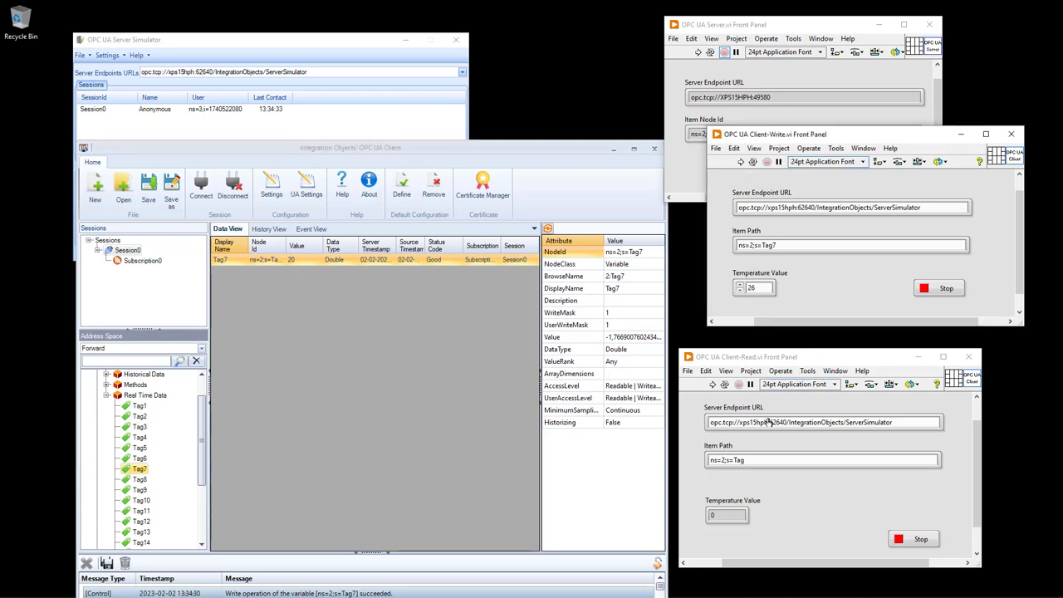
pyautogui.click(801, 536)
pyautogui.click(712, 385)
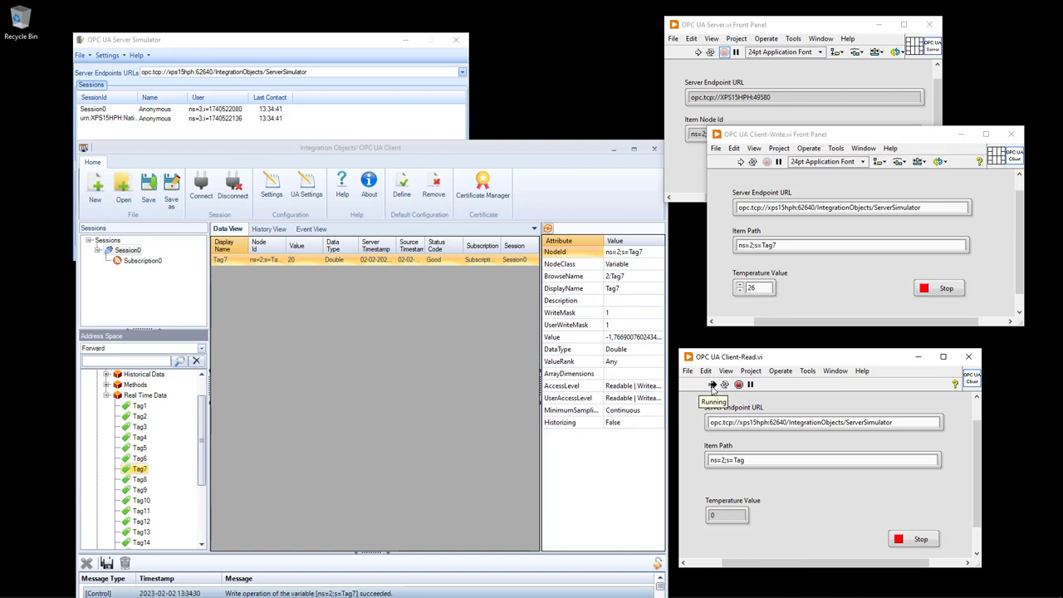
pyautogui.moveTo(853, 360); pyautogui.dragTo(862, 339)
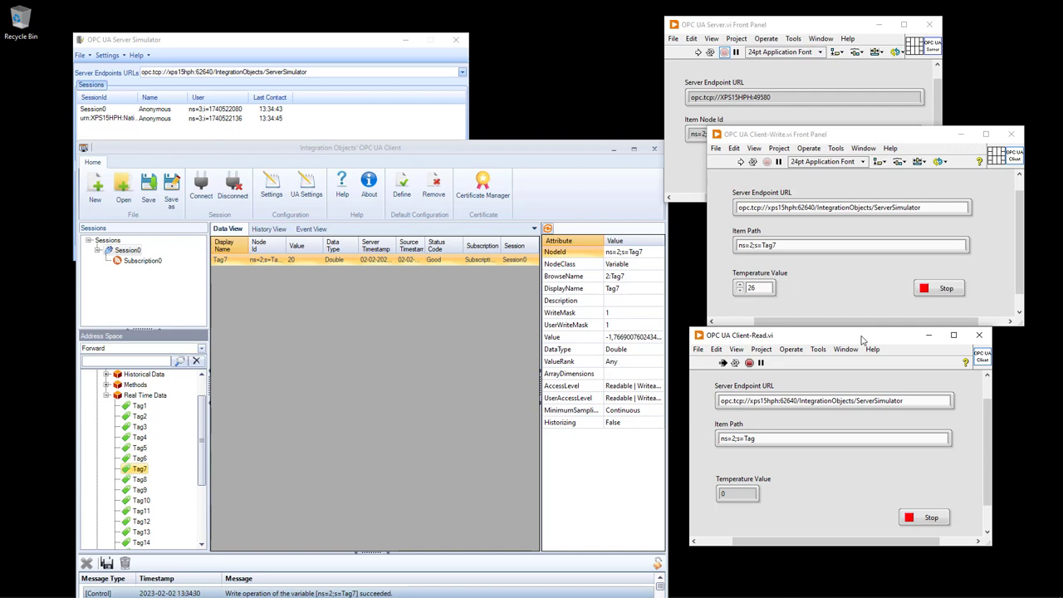
# Step: Offset the OPC UA Client-Read and Client-Write windows from each other, and run the Client-Write VI with a temperature value of 26
pyautogui.moveTo(861, 340); pyautogui.dragTo(879, 352)
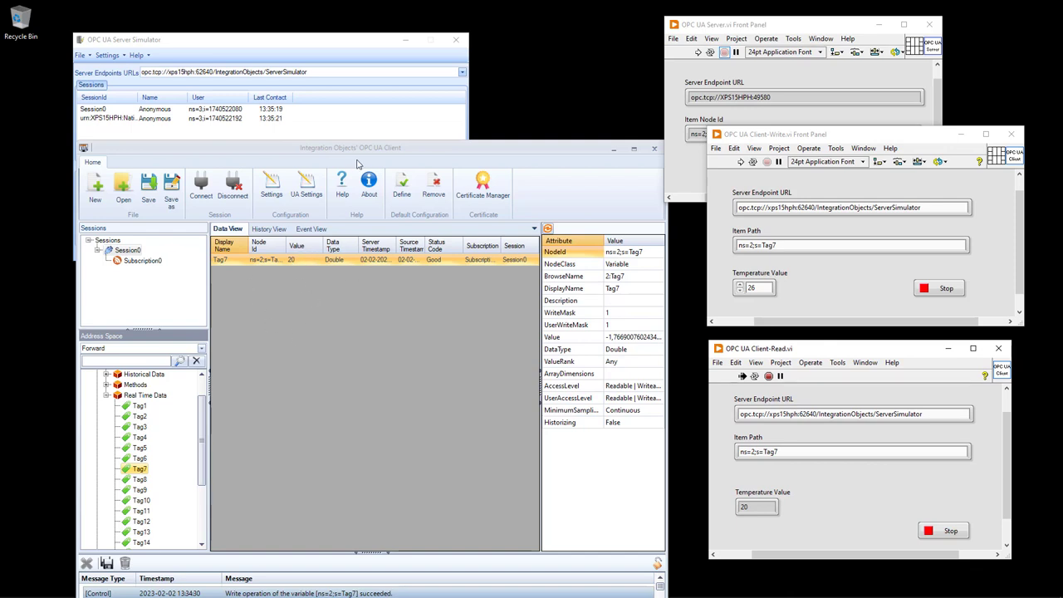
pyautogui.moveTo(857, 353); pyautogui.dragTo(869, 353)
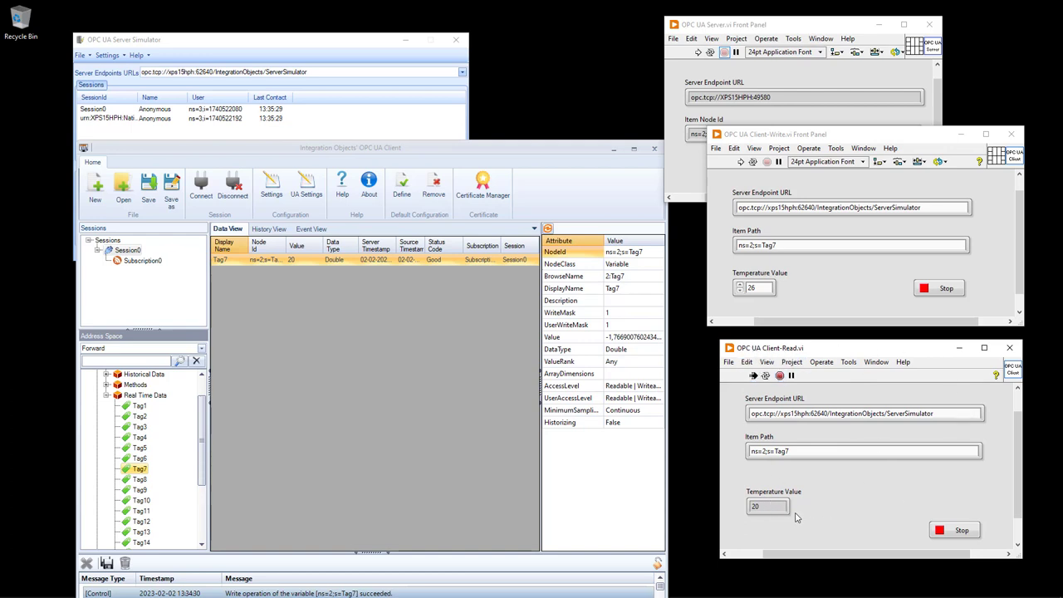
pyautogui.moveTo(887, 136); pyautogui.dragTo(877, 119)
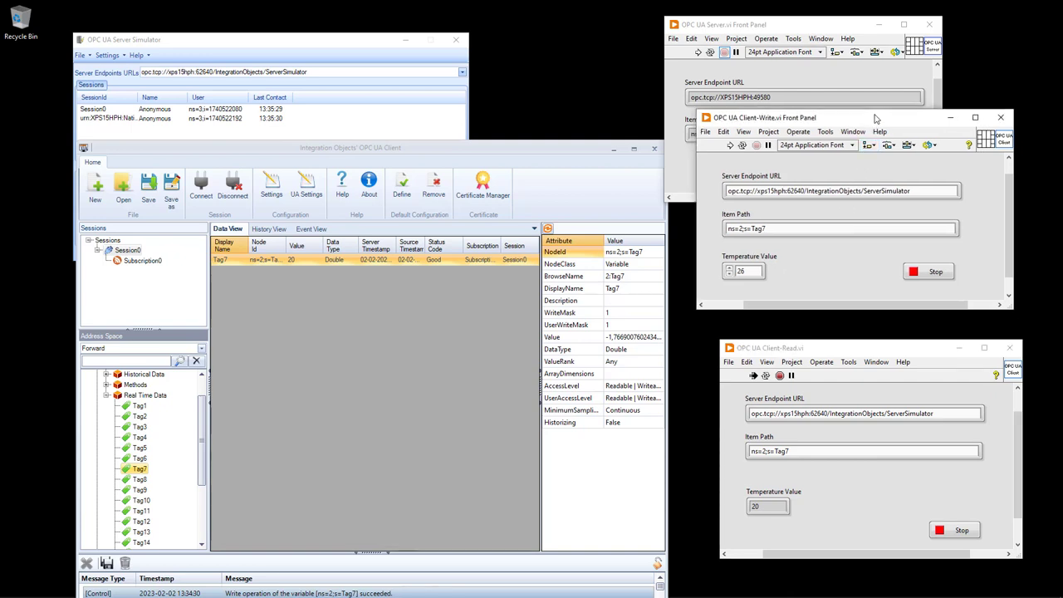
pyautogui.click(730, 145)
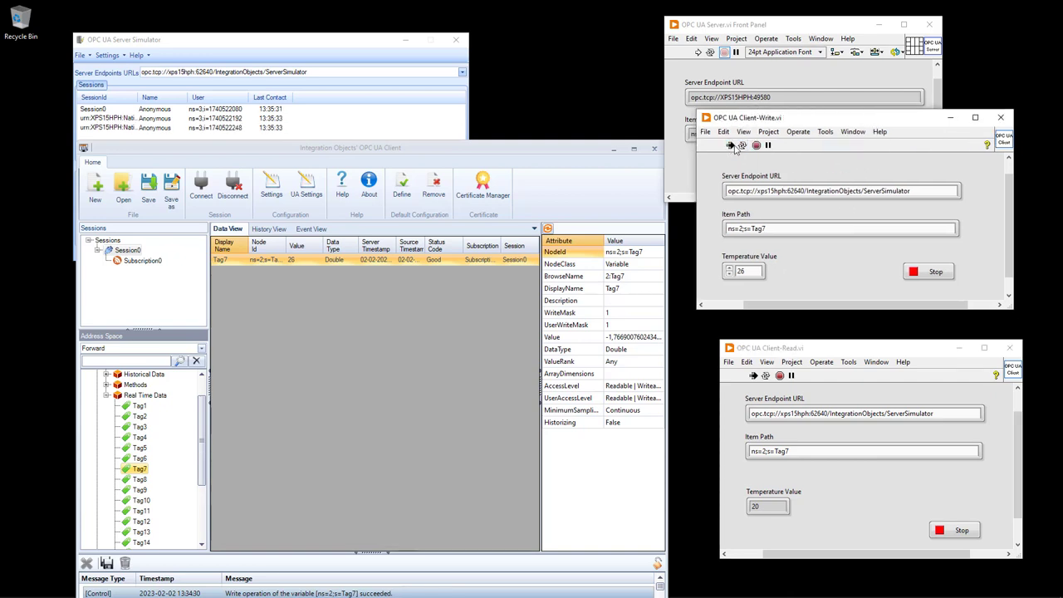
# Step: Write the temperature value 27 to Tag7 from the running OPC UA Client-Write VI
pyautogui.doubleClick(743, 273)
pyautogui.doubleClick(767, 507)
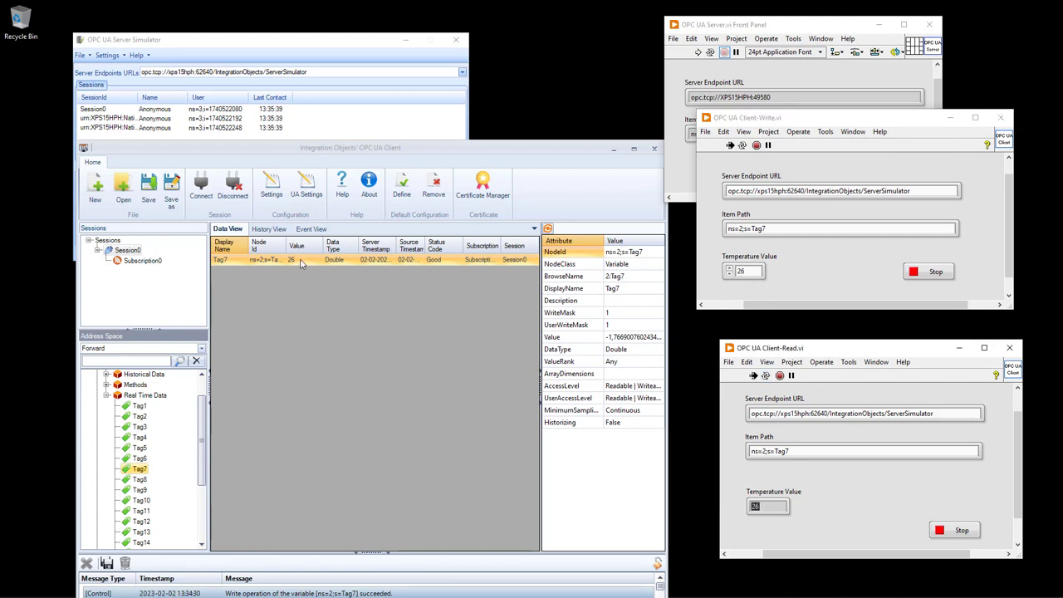
pyautogui.click(780, 279)
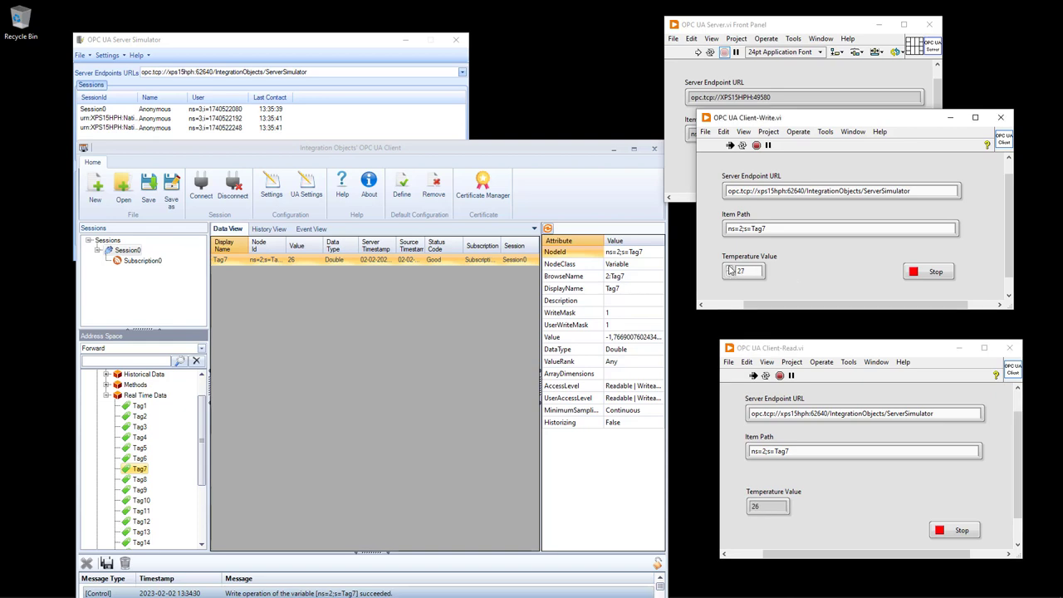
pyautogui.click(829, 507)
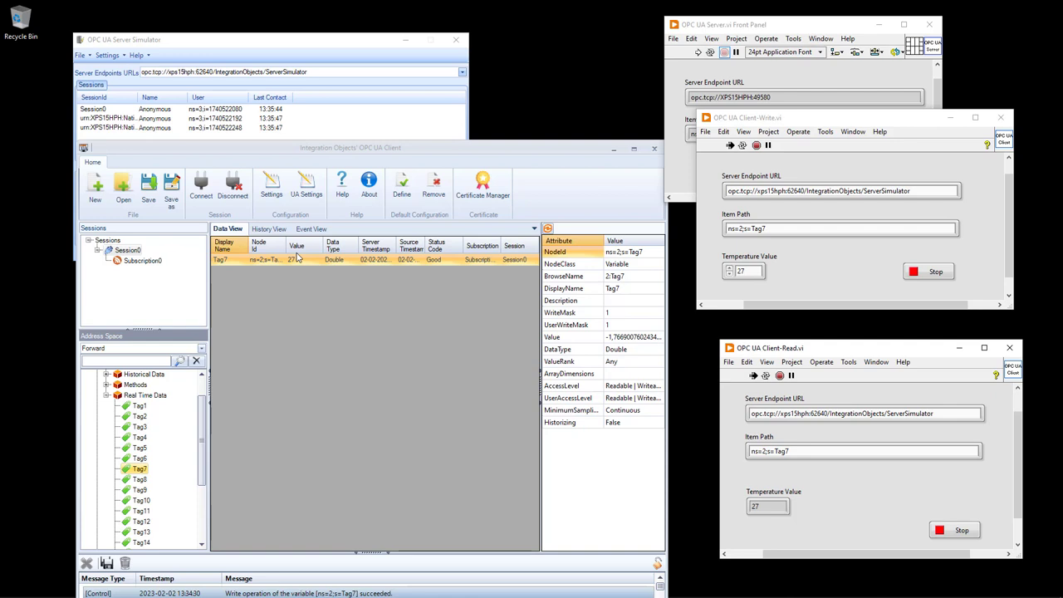
# Step: Bring forward and slightly shift the OPC UA Server Simulator, the LabVIEW OPC UA Server and the OPC UA Client windows
pyautogui.click(457, 149)
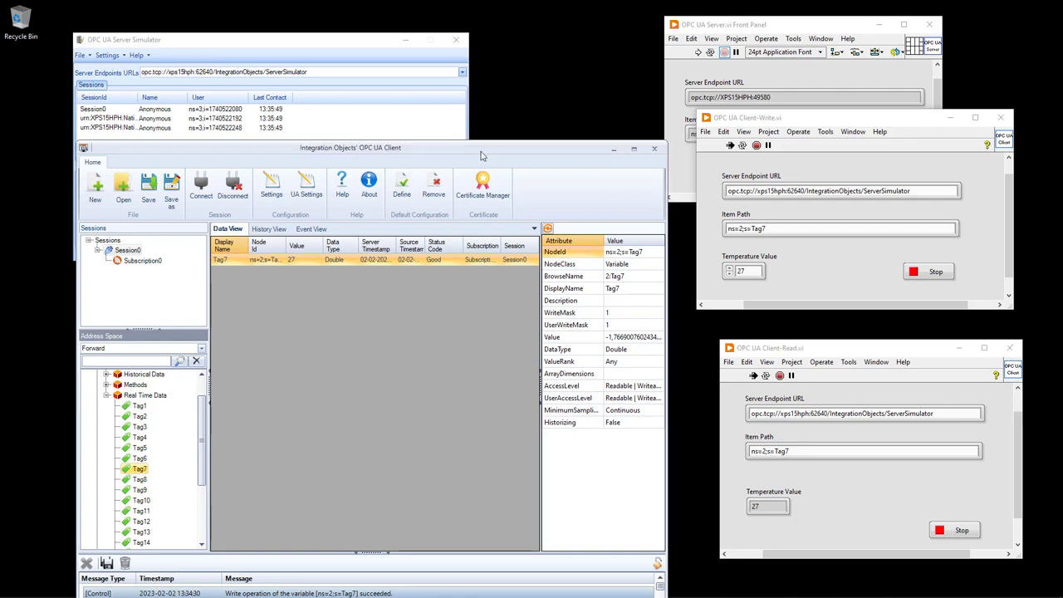
pyautogui.click(320, 44)
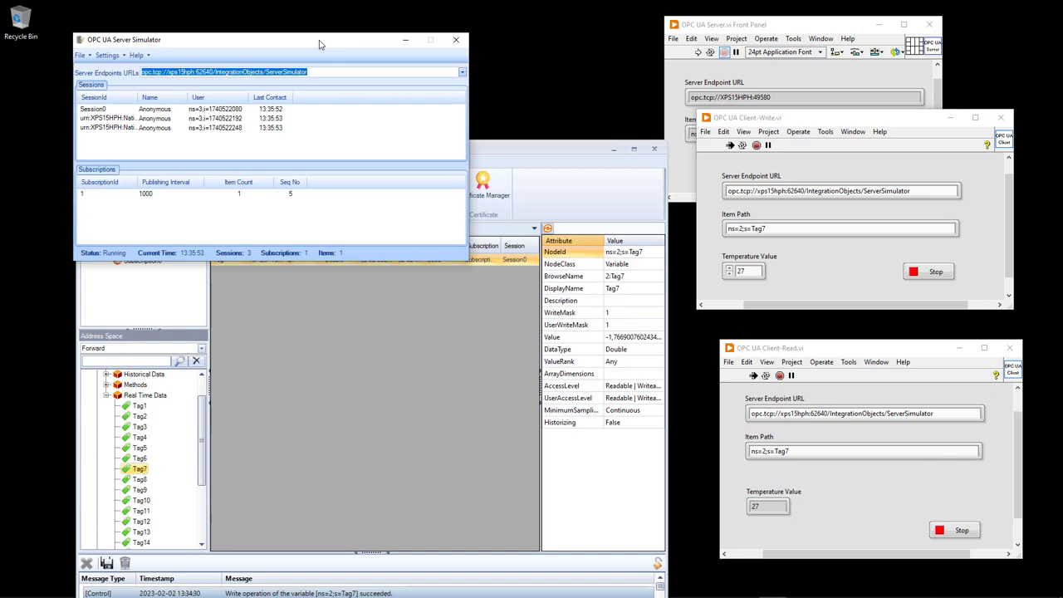
pyautogui.moveTo(320, 44)
pyautogui.mouseDown()
pyautogui.moveTo(370, 71)
pyautogui.moveTo(330, 42)
pyautogui.mouseUp()
pyautogui.click(799, 30)
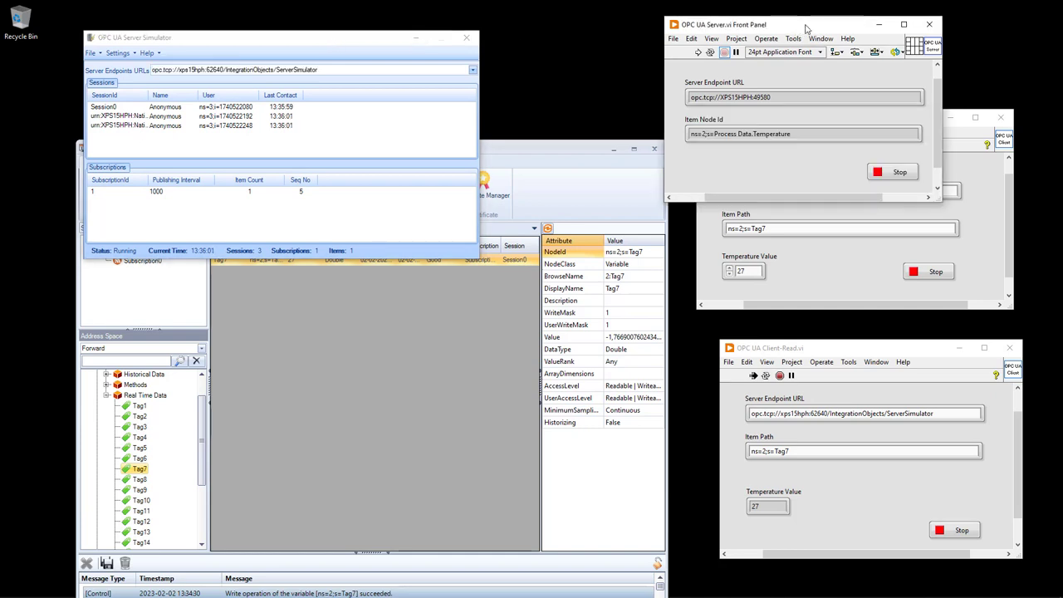
pyautogui.moveTo(805, 31); pyautogui.dragTo(783, 17)
pyautogui.click(515, 147)
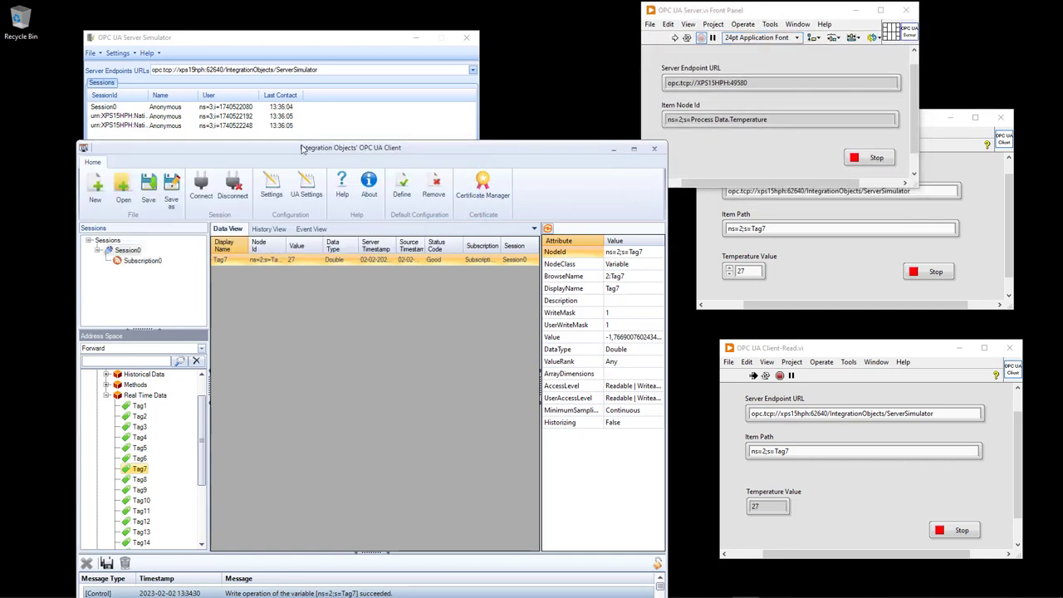
pyautogui.moveTo(406, 152); pyautogui.dragTo(420, 153)
pyautogui.click(847, 284)
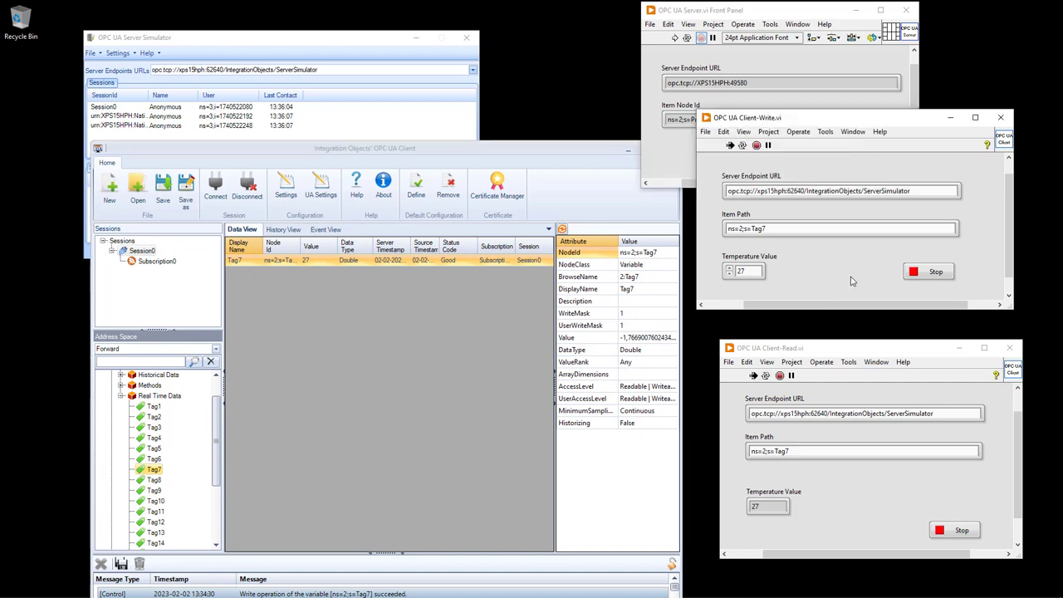
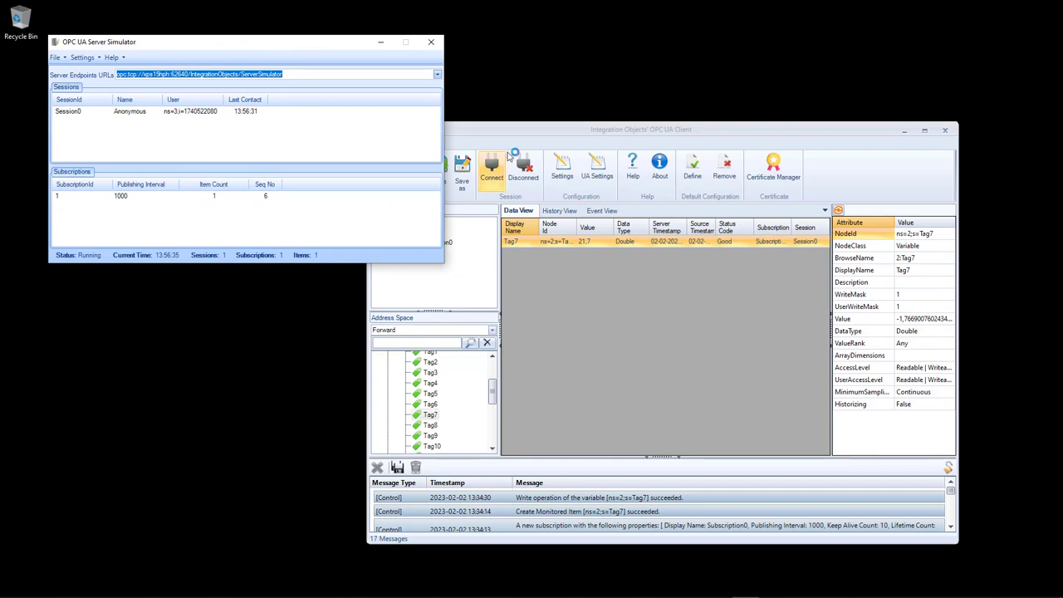
# Step: Shift the OPC UA Client window away from the simulator, and switch to the OPC UA Write project in Visual Studio
pyautogui.moveTo(751, 133); pyautogui.dragTo(757, 136)
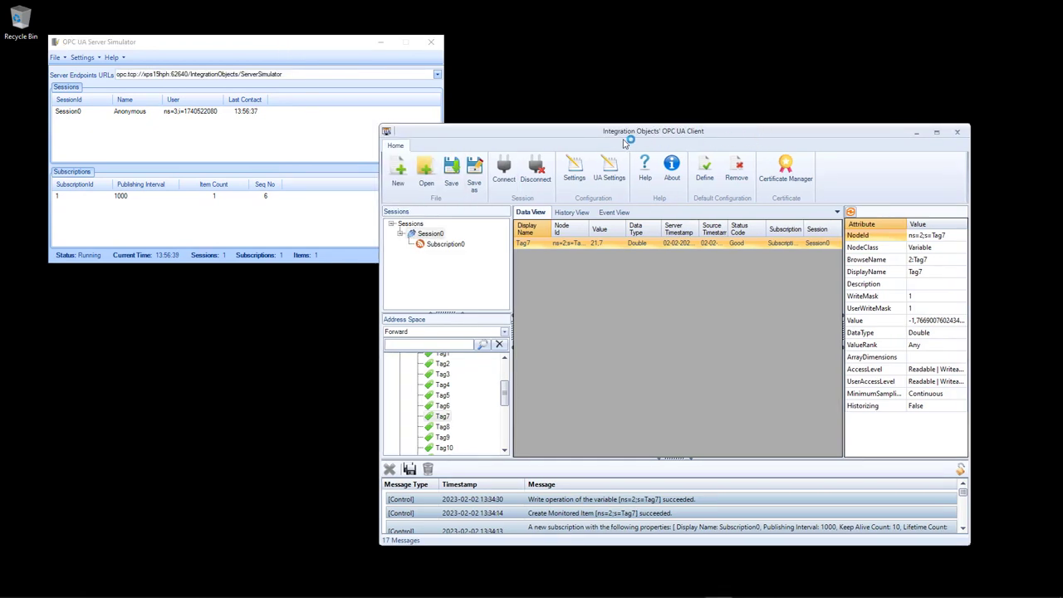
pyautogui.moveTo(565, 125); pyautogui.dragTo(591, 114)
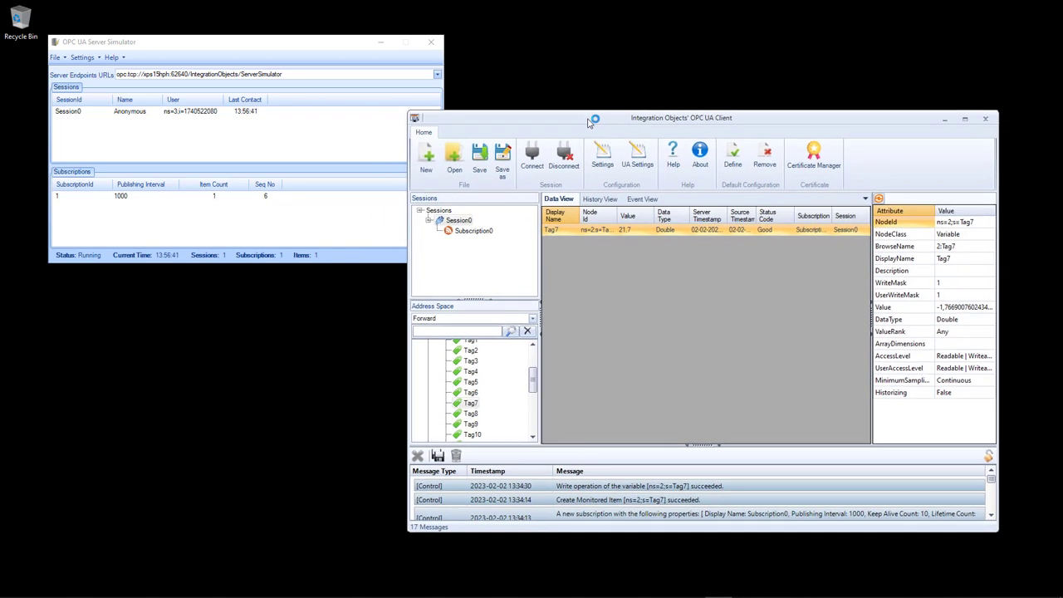
pyautogui.click(366, 587)
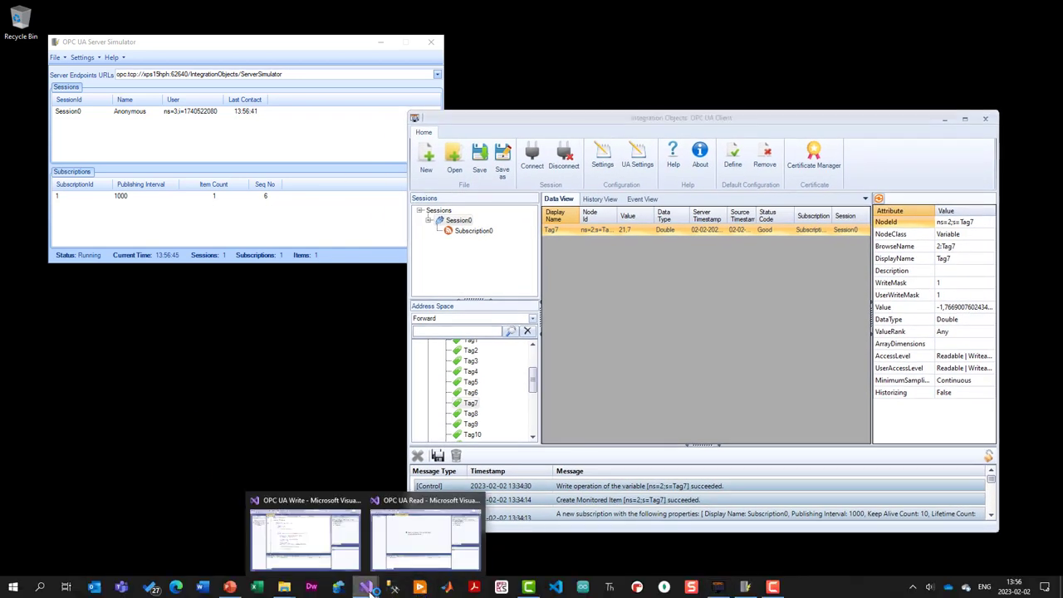
pyautogui.click(321, 531)
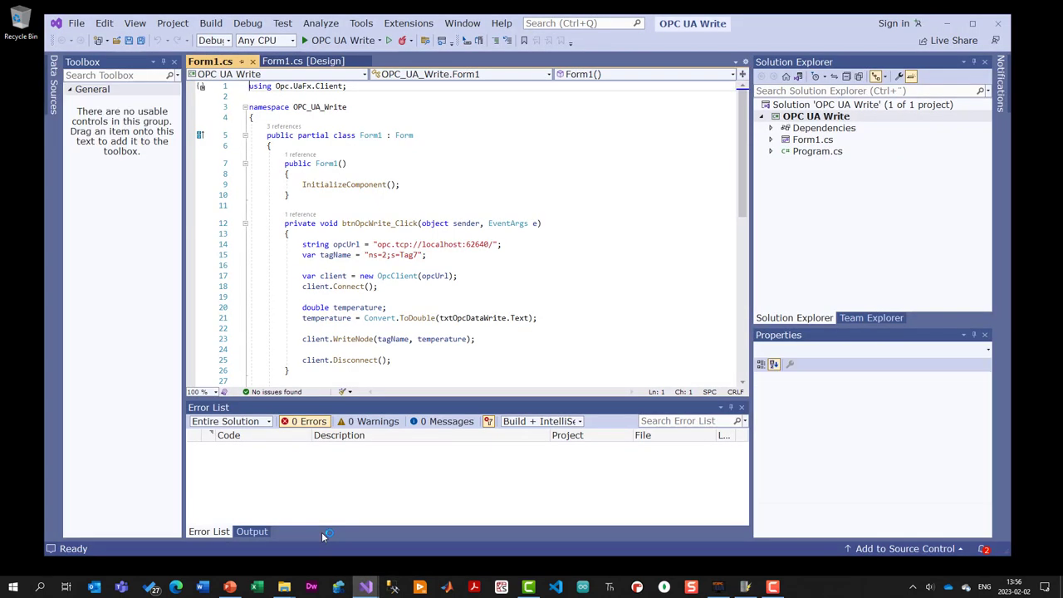
# Step: Bring up the OPC UA Read project, lower its window slightly, and return to the OPC UA Write project
pyautogui.scroll(-2, 480, 230)
pyautogui.scroll(-1, 482, 234)
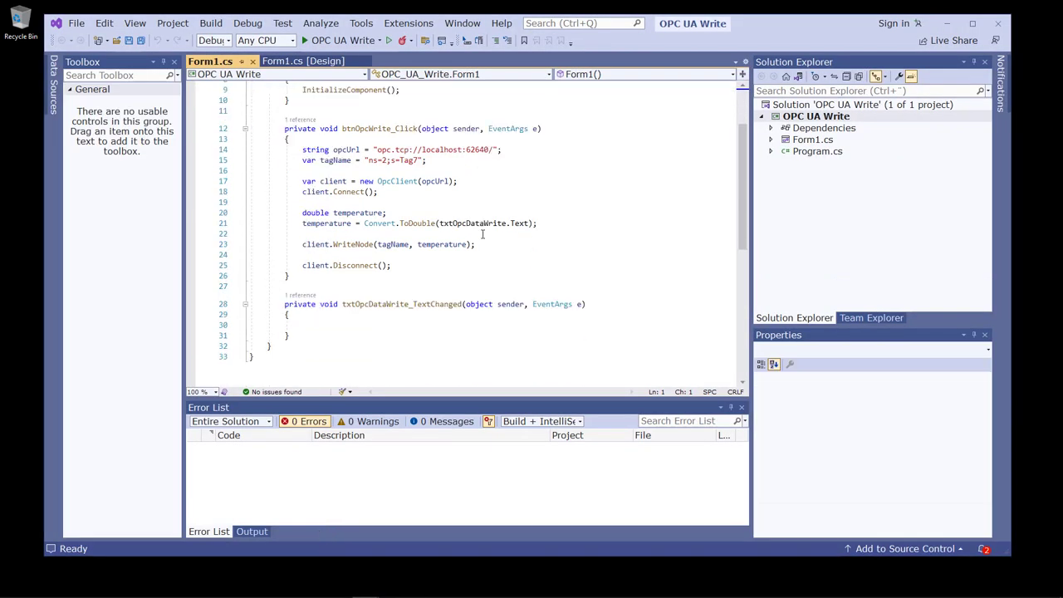
pyautogui.scroll(1, 481, 234)
pyautogui.hotkey('alt', 'Tab')
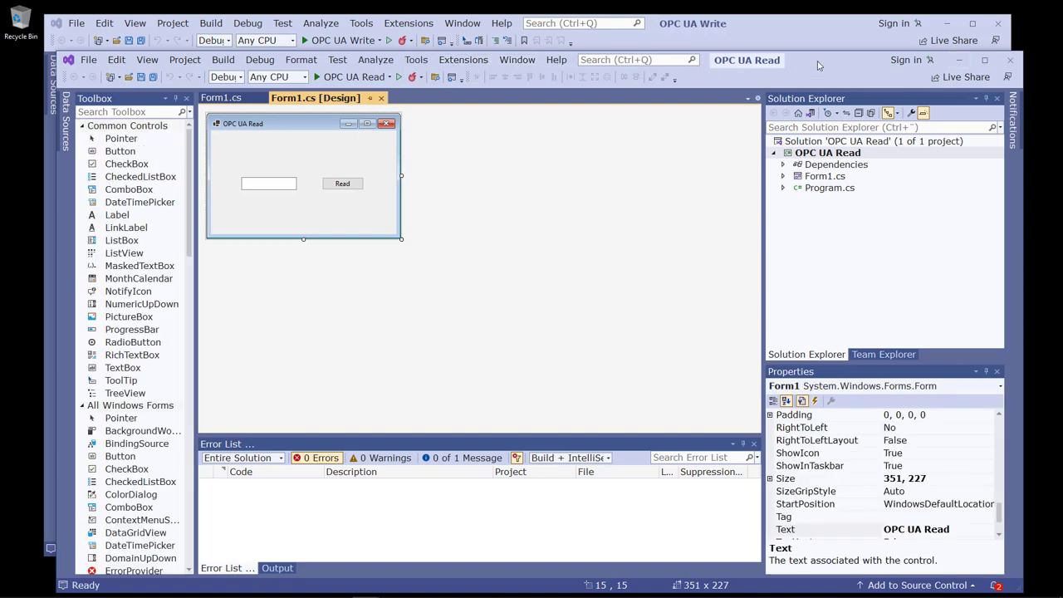
pyautogui.moveTo(818, 65); pyautogui.dragTo(830, 100)
pyautogui.click(316, 68)
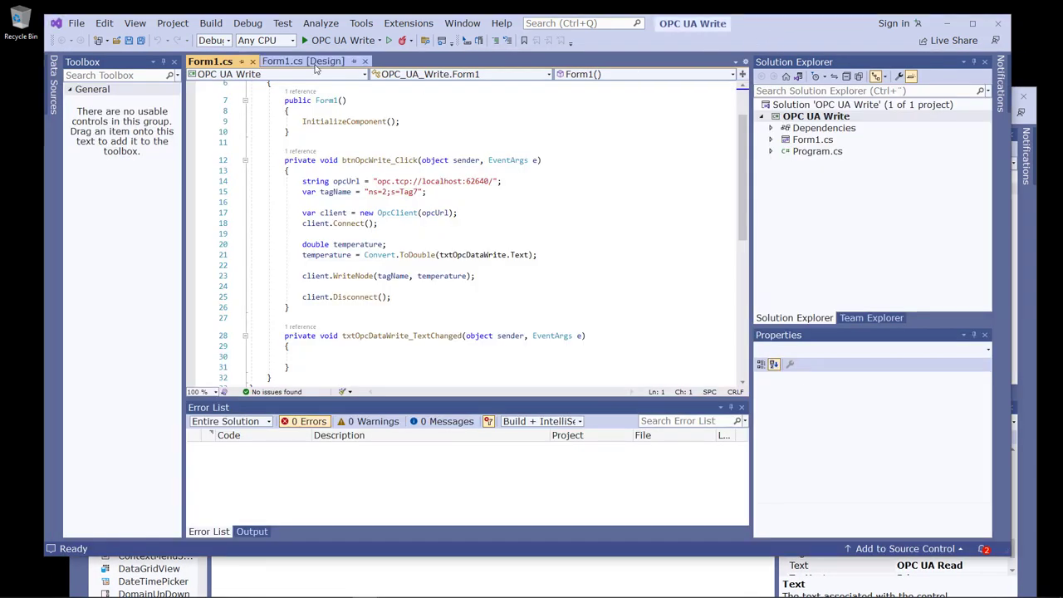
# Step: Examine the OPC UA Write form's text box and its btnOpcWrite_Click code, including the tag name and the WriteNode call
pyautogui.click(313, 63)
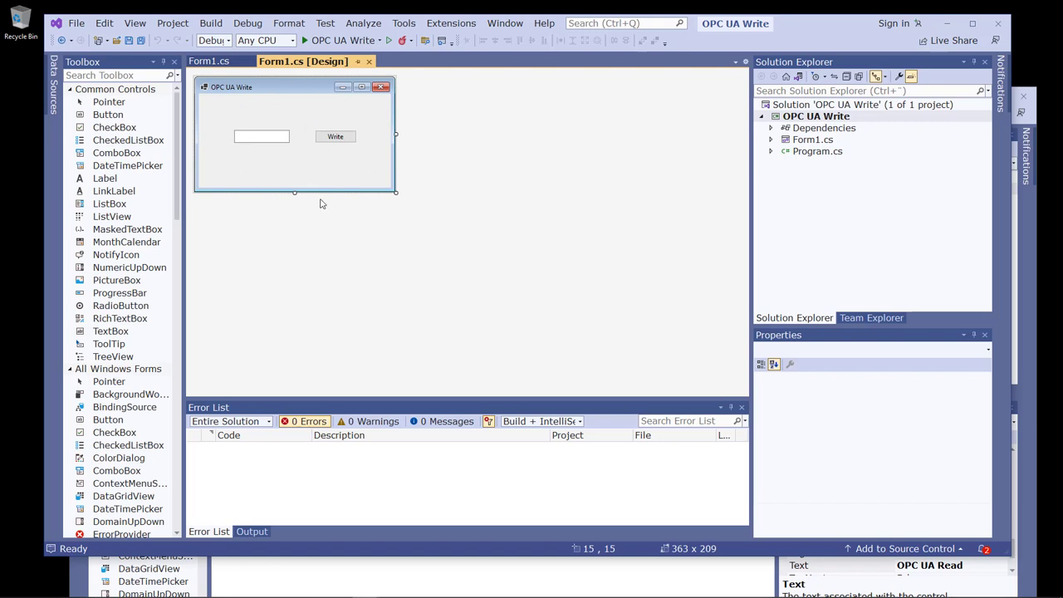
pyautogui.click(263, 139)
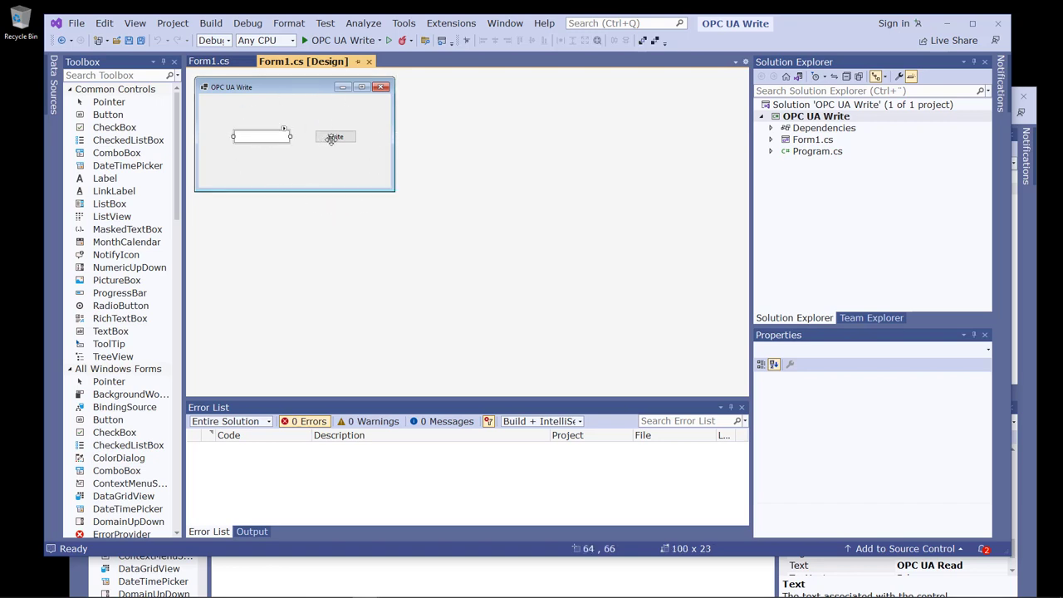
pyautogui.click(220, 63)
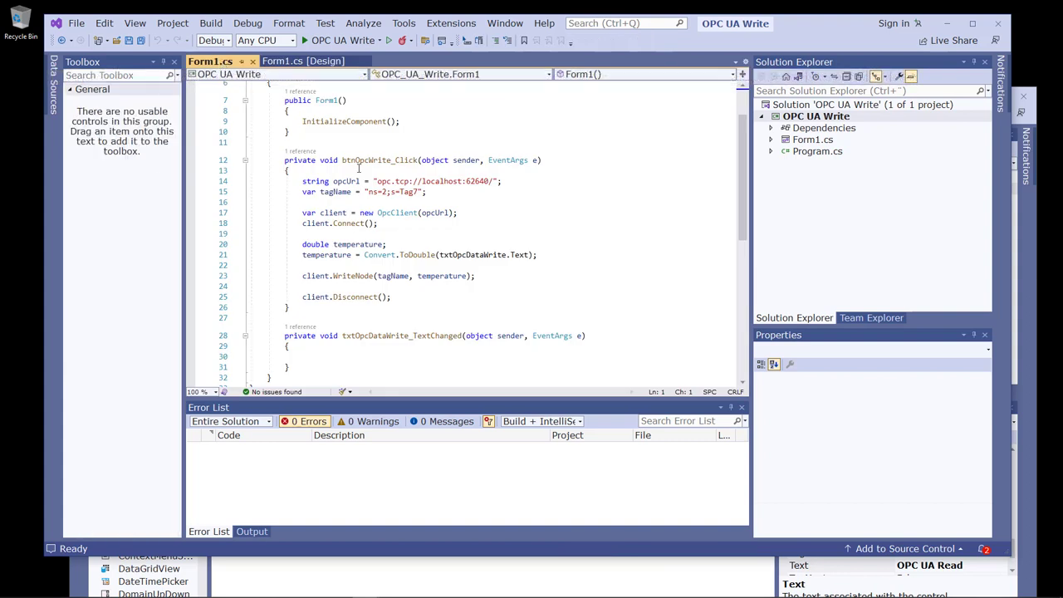
pyautogui.scroll(1, 383, 243)
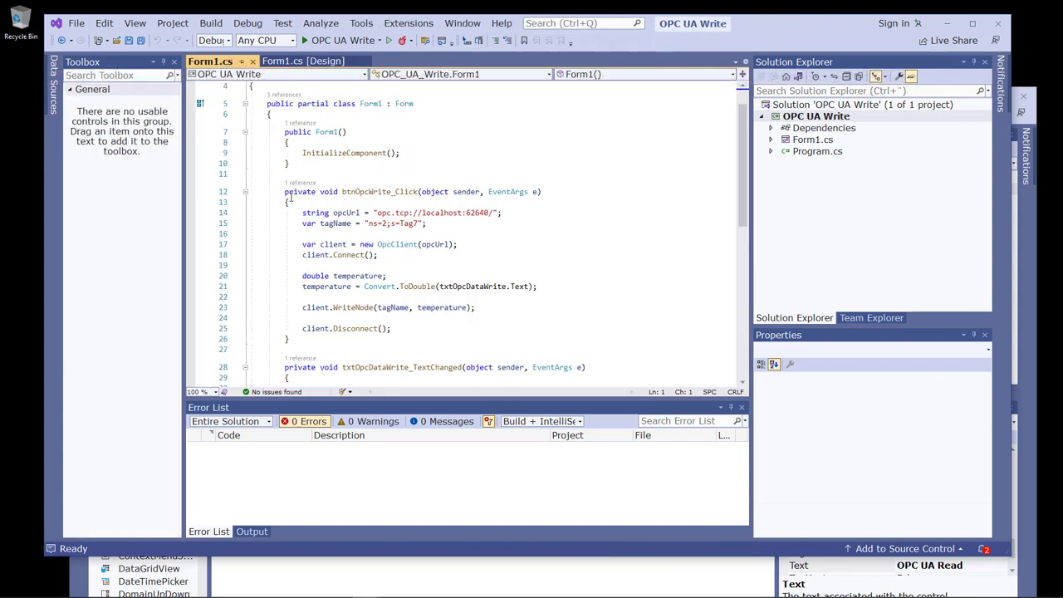
pyautogui.moveTo(285, 192); pyautogui.dragTo(331, 350)
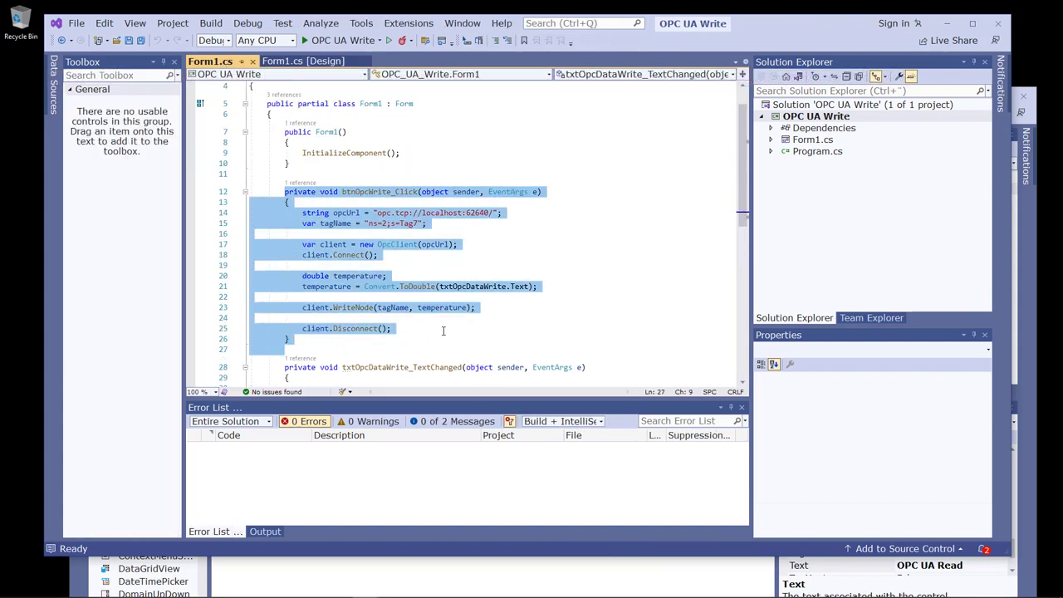
pyautogui.scroll(-1, 442, 330)
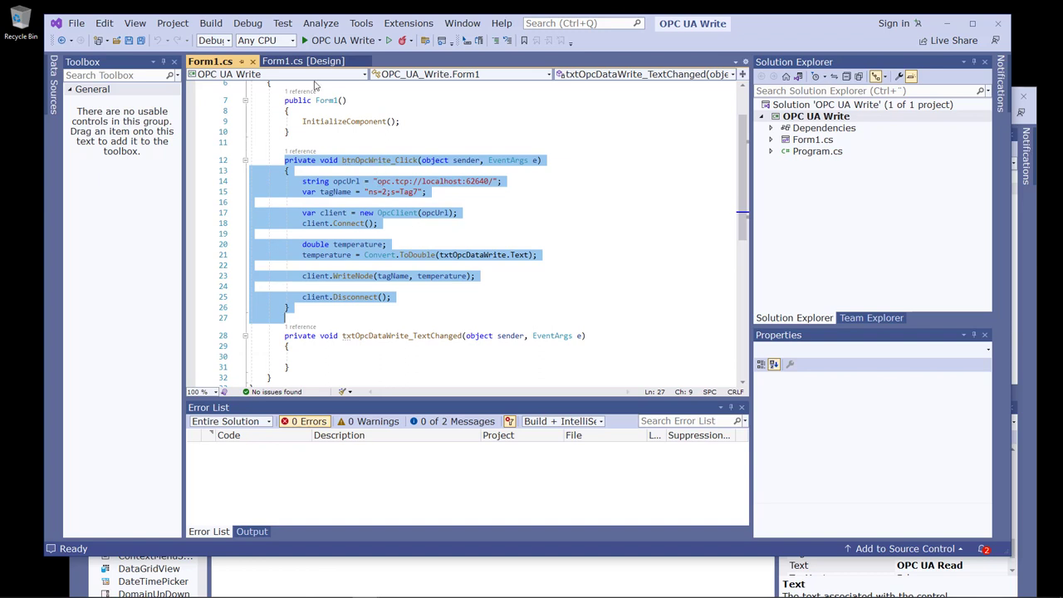
pyautogui.click(473, 189)
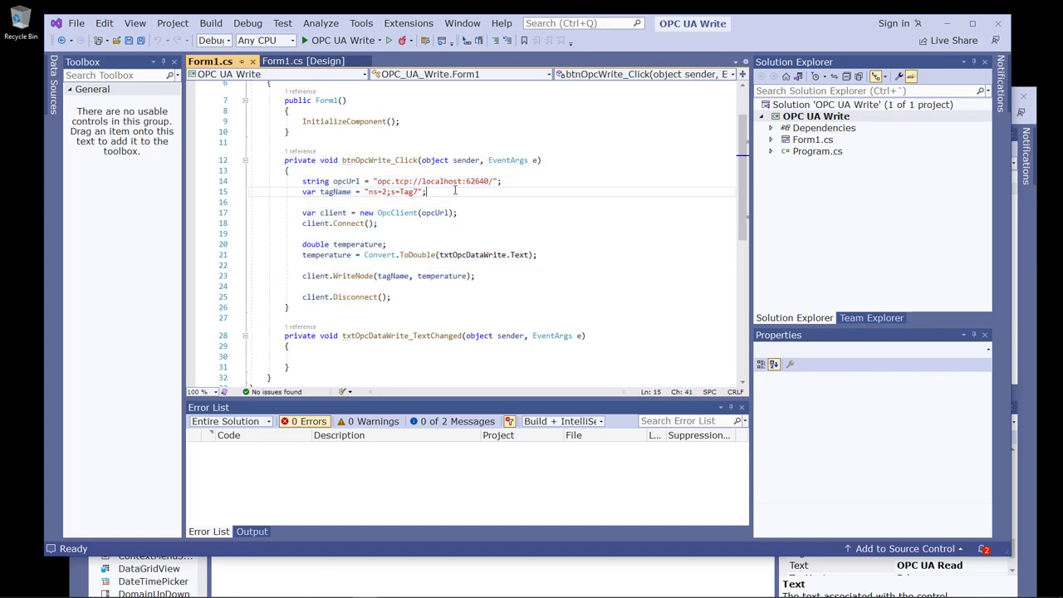
pyautogui.doubleClick(353, 276)
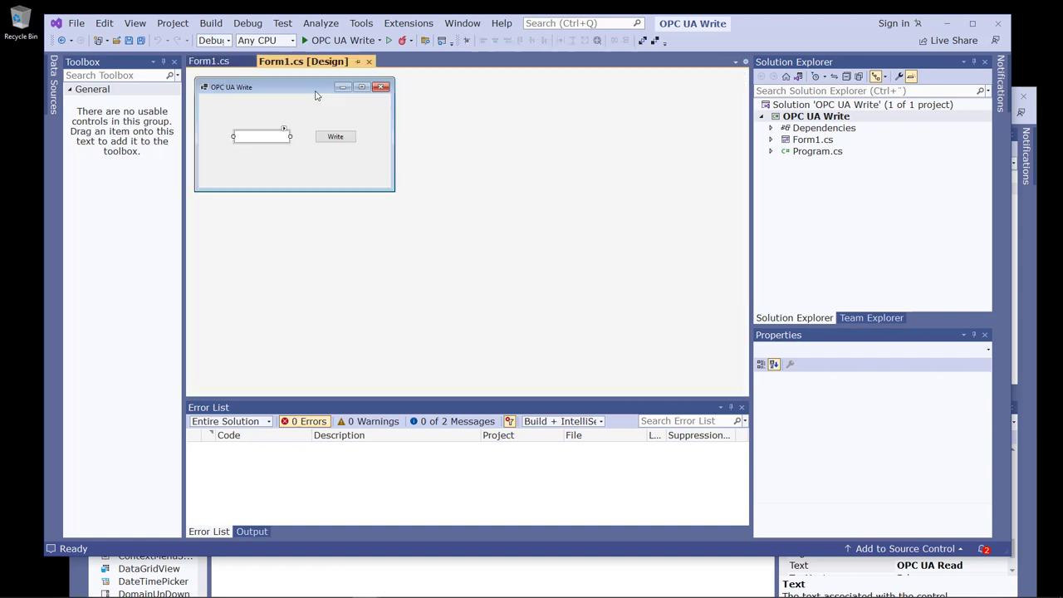
# Step: Run the OPC UA Write project with Visual Studio minimised, and move its form down to the simulator's lower edge
pyautogui.click(303, 60)
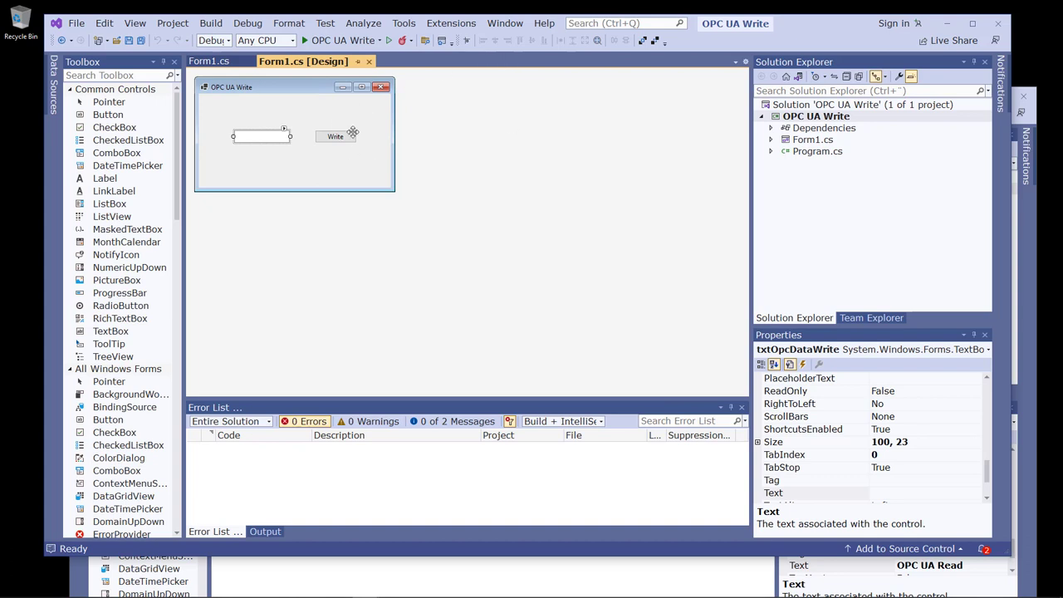
pyautogui.click(340, 39)
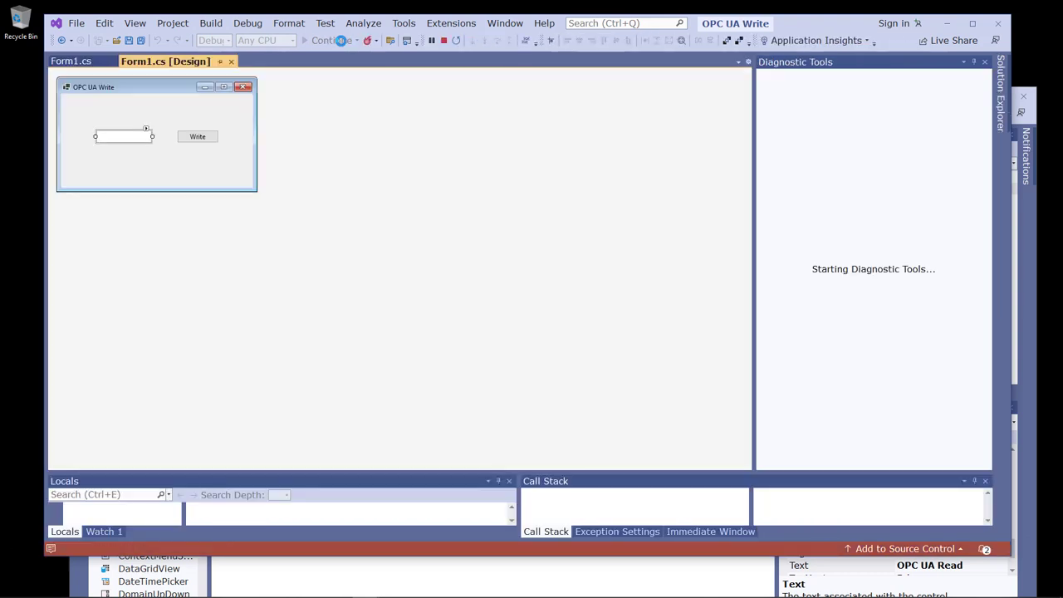
pyautogui.click(948, 24)
pyautogui.moveTo(176, 98); pyautogui.dragTo(198, 248)
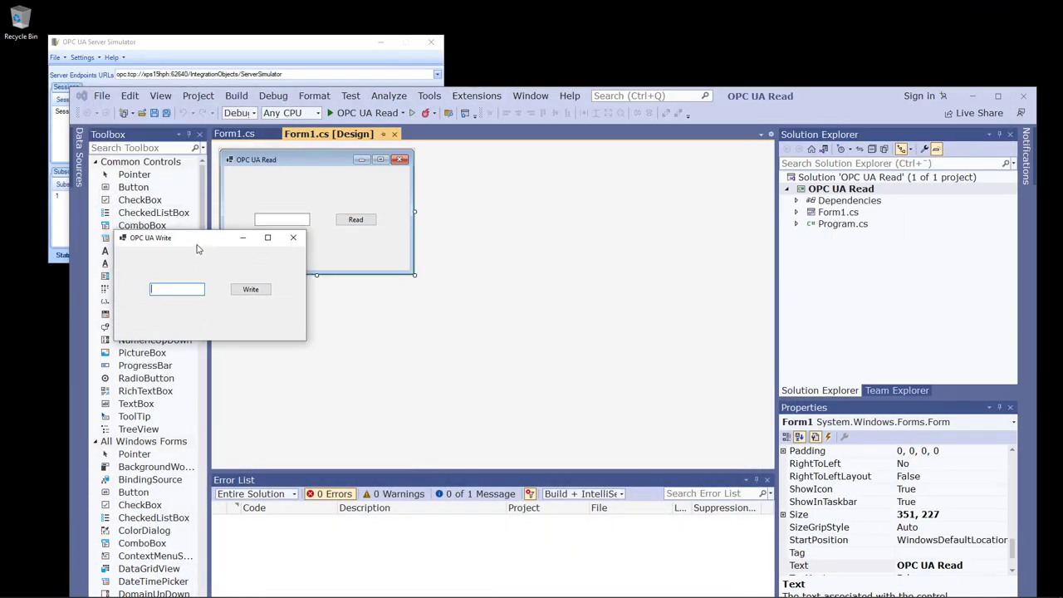
# Step: Run the OPC UA Read project, and minimise its Visual Studio window to uncover the simulator and client windows
pyautogui.click(342, 266)
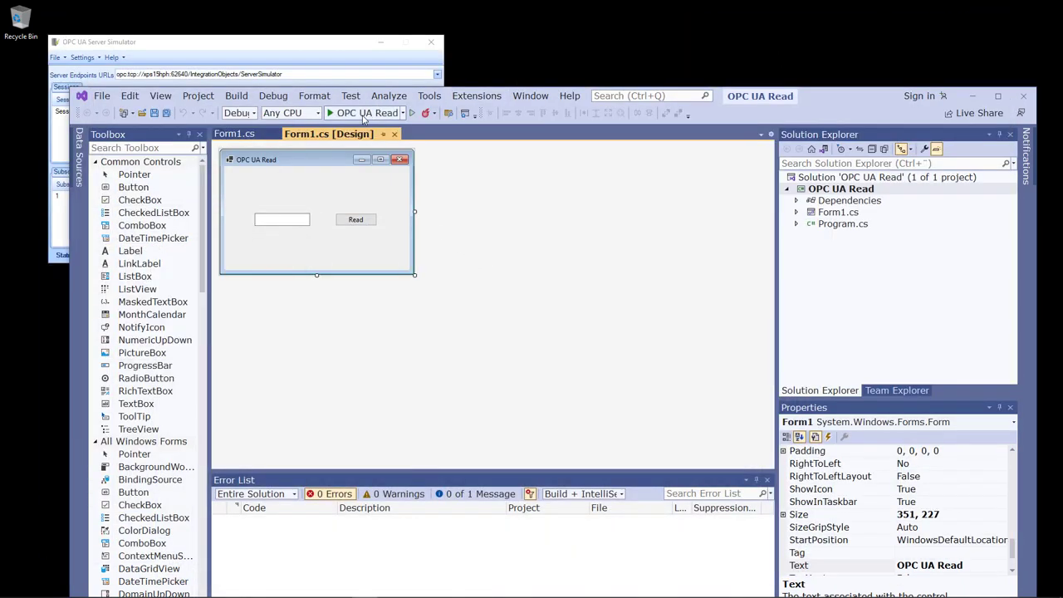
pyautogui.click(977, 98)
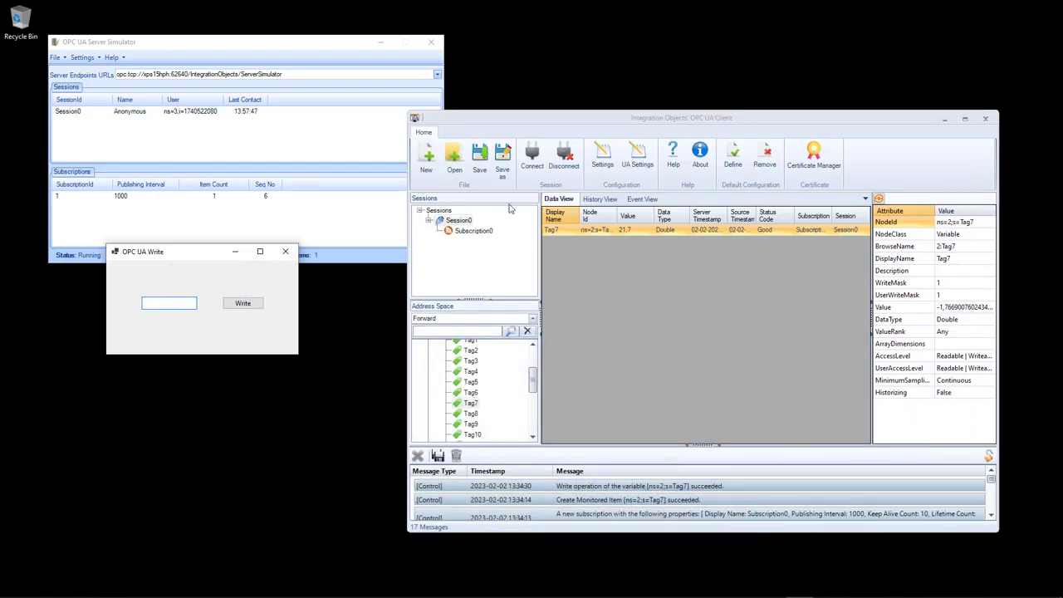
pyautogui.click(365, 584)
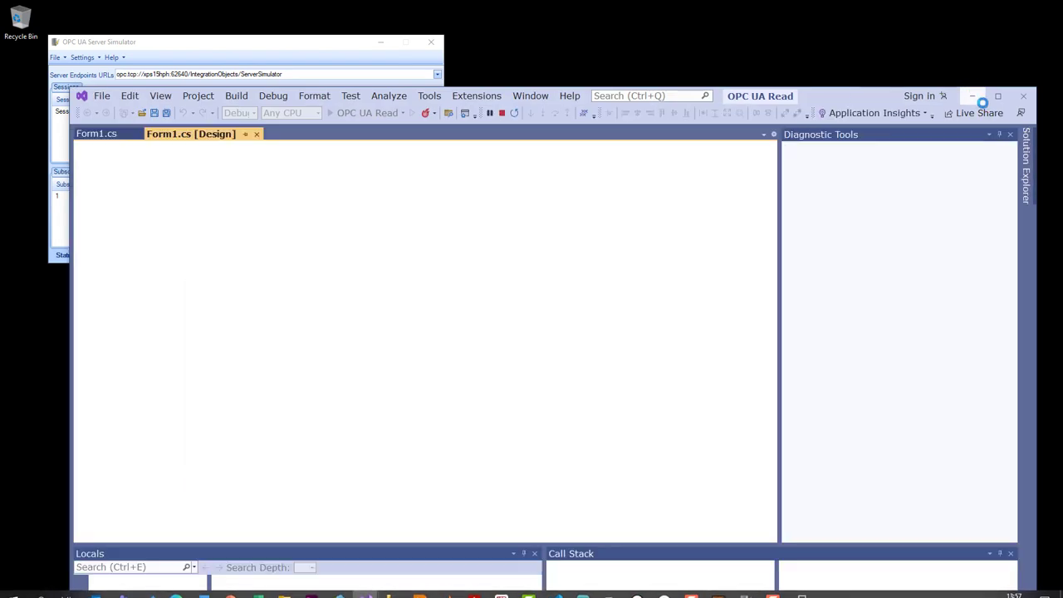
pyautogui.click(973, 96)
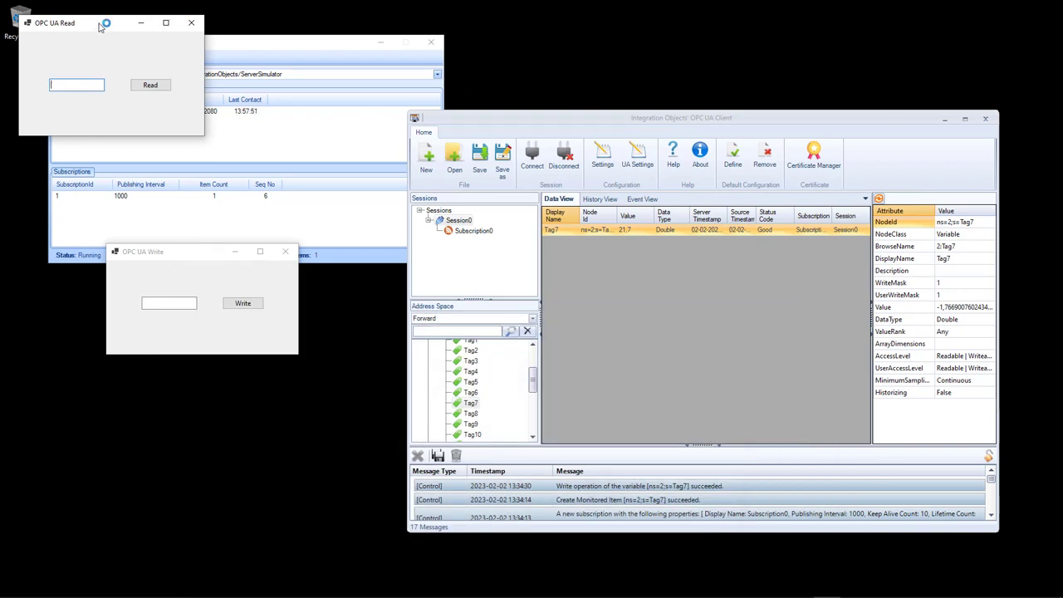
# Step: Stack the OPC UA Write and OPC UA Read forms below the simulator, and write the value 22 to Tag7
pyautogui.moveTo(100, 23); pyautogui.dragTo(216, 453)
pyautogui.moveTo(184, 252); pyautogui.dragTo(223, 316)
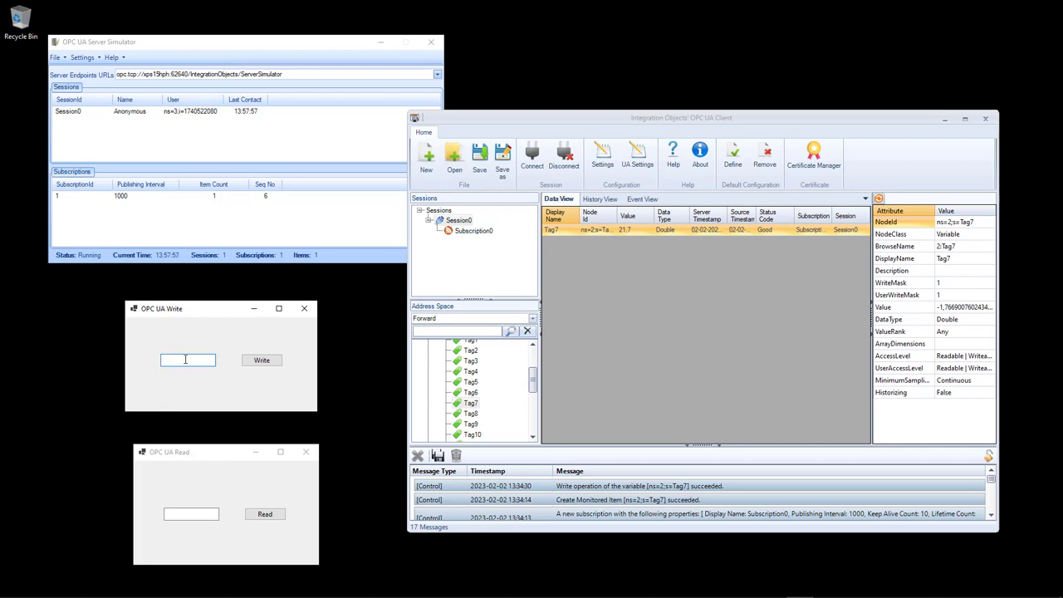
pyautogui.click(194, 359)
pyautogui.write('22')
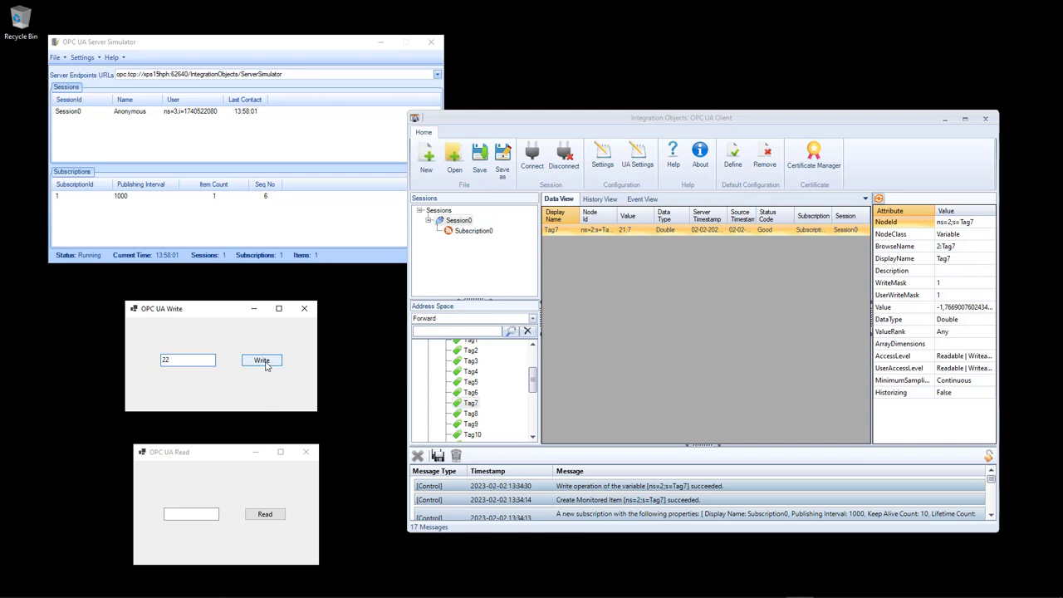
pyautogui.click(265, 365)
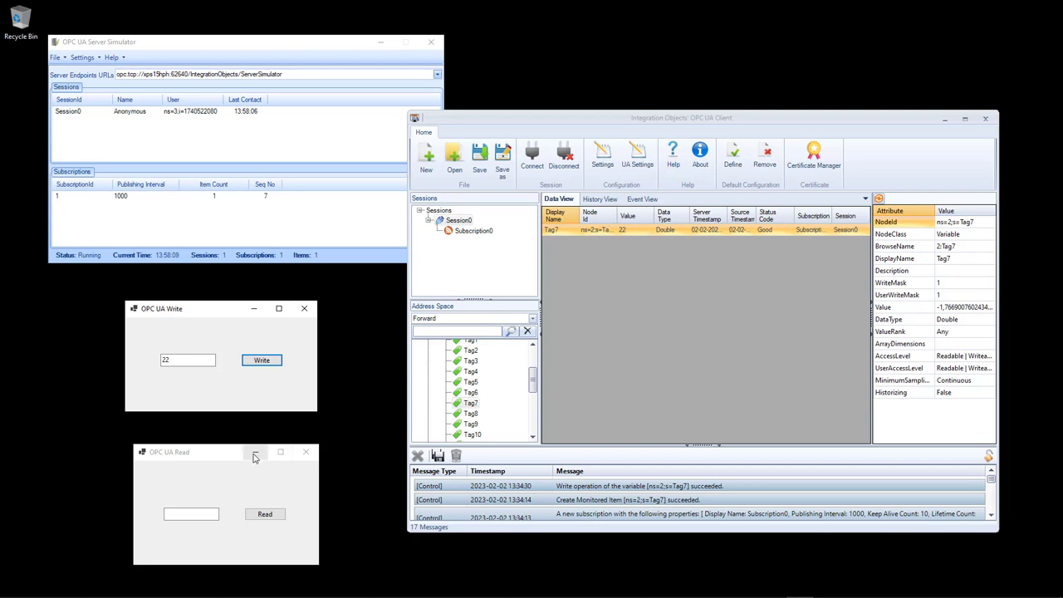
# Step: Read the current Tag7 value with the OPC UA Read form, and move that form slightly left below the Write form
pyautogui.click(213, 460)
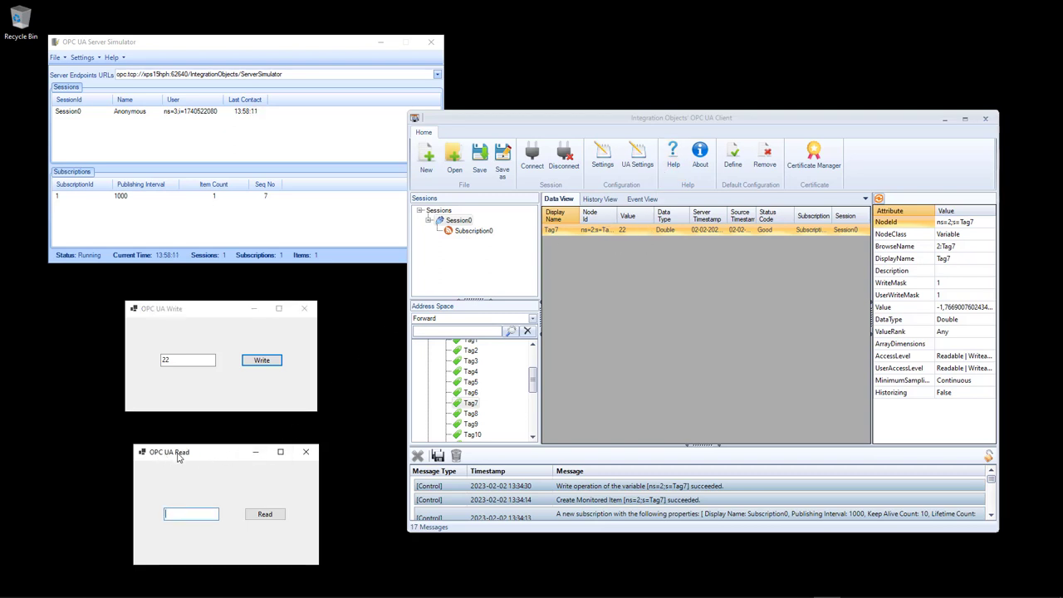
pyautogui.click(260, 518)
pyautogui.moveTo(215, 455); pyautogui.dragTo(145, 450)
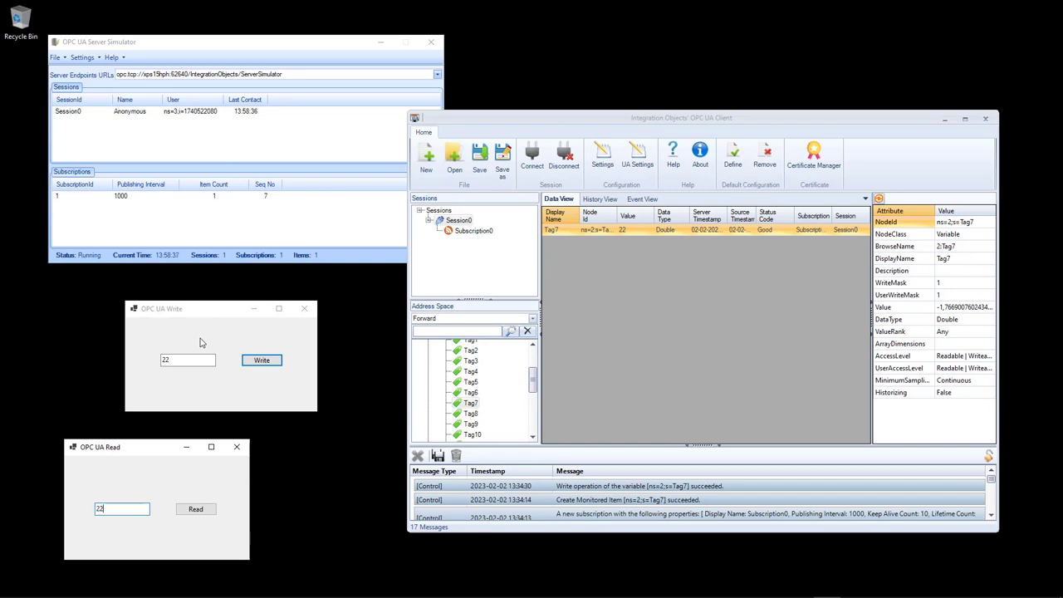
pyautogui.moveTo(151, 455); pyautogui.dragTo(171, 456)
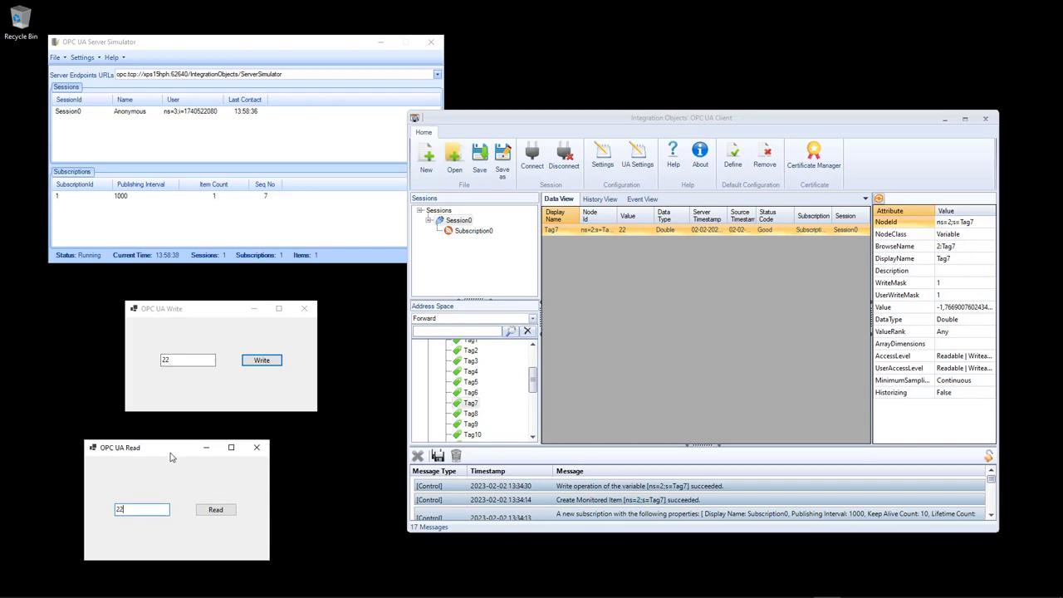
# Step: Switch to Visual Studio and run the OPC UA Write Client and OPC UA Read Client projects, minimising both Visual Studio windows
pyautogui.hotkey('alt', 'Tab')
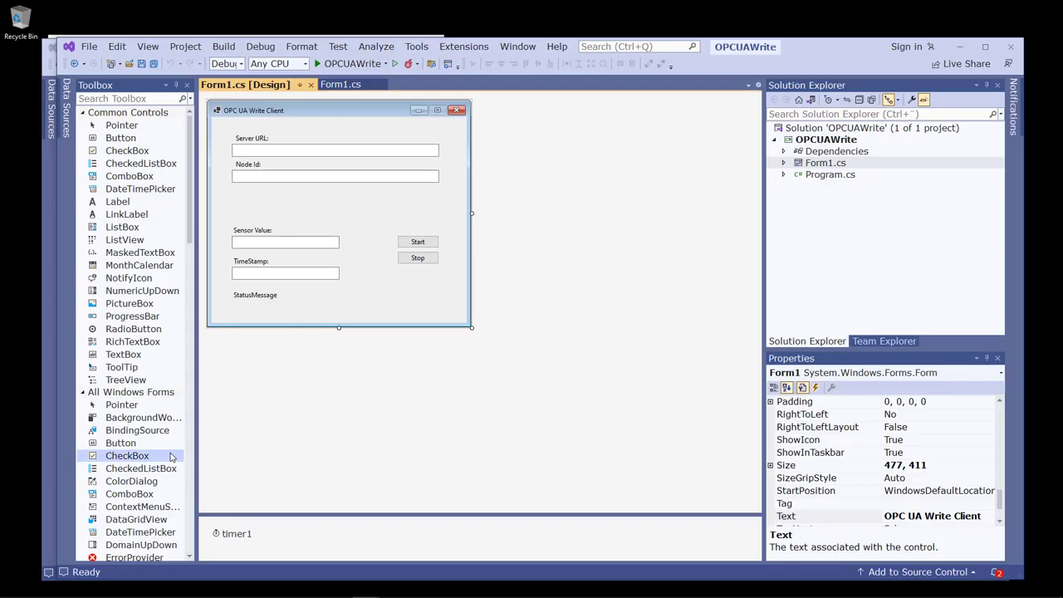
pyautogui.click(350, 66)
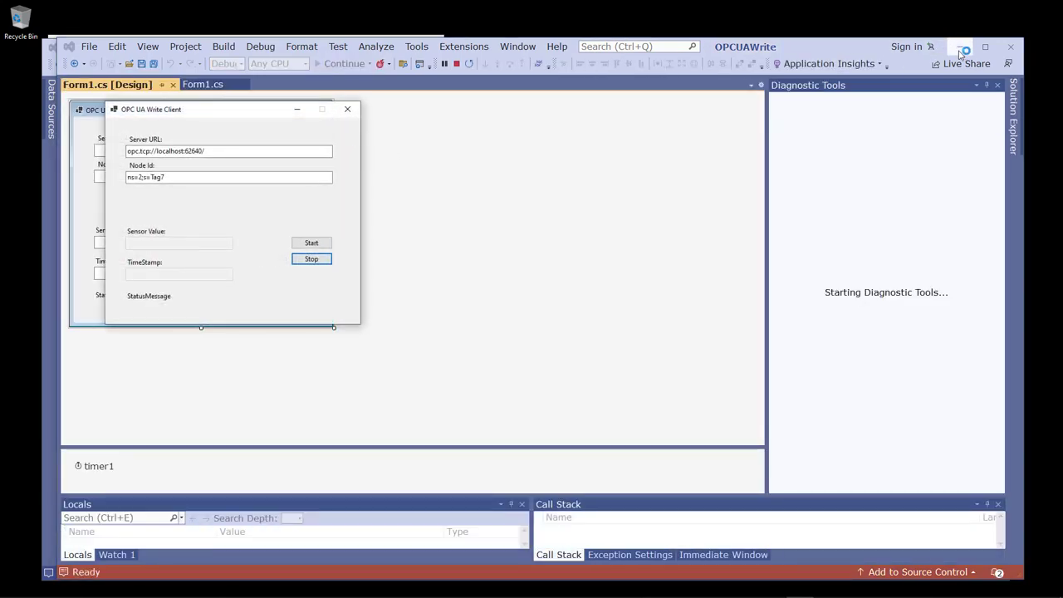
pyautogui.click(959, 46)
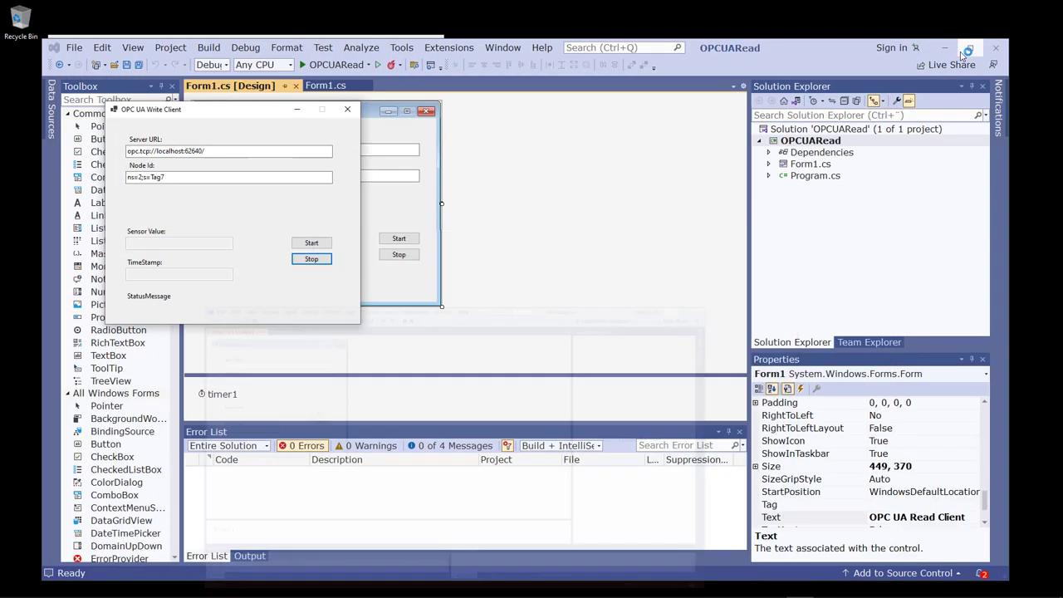
pyautogui.click(560, 194)
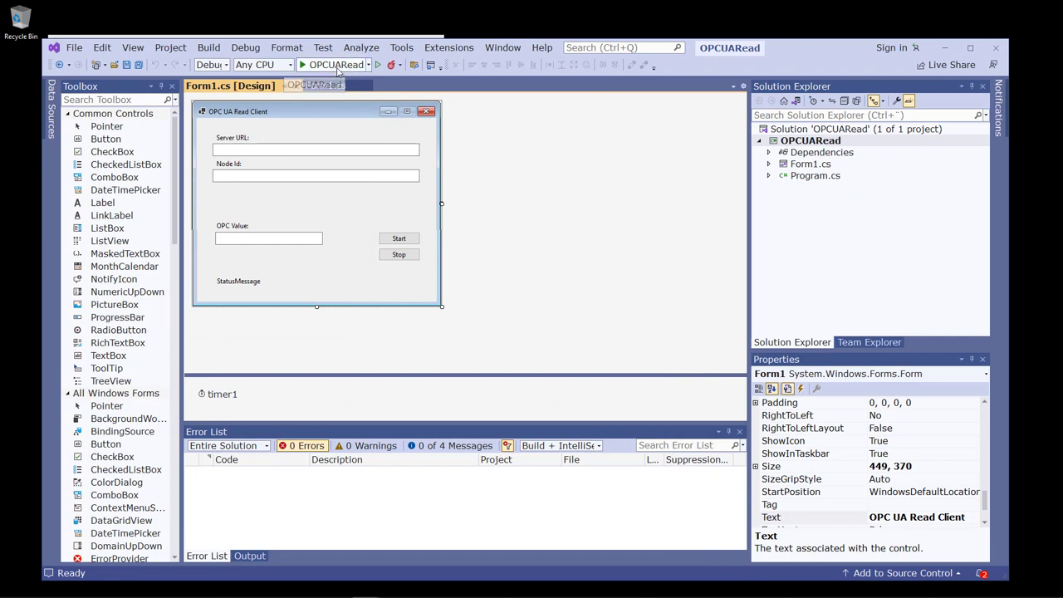
pyautogui.click(337, 65)
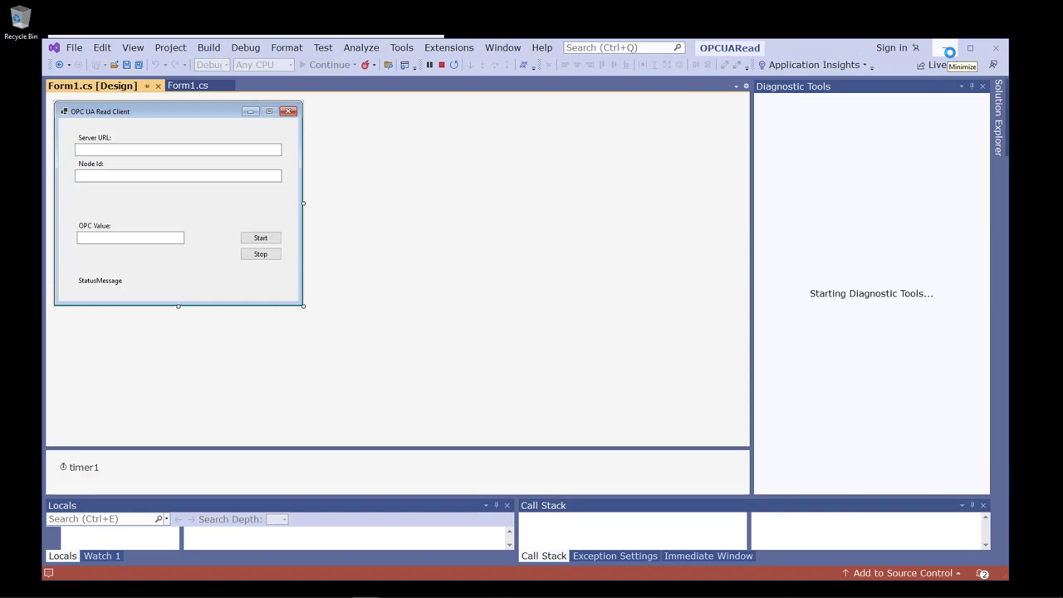
pyautogui.click(949, 51)
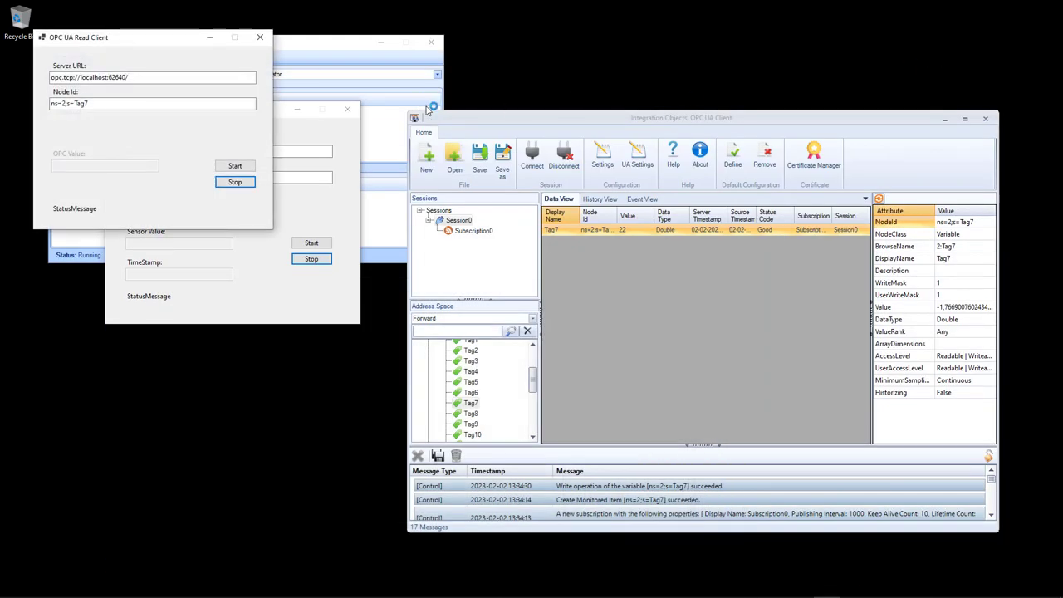
# Step: Place the OPC UA Write Client below the simulator and the OPC UA Read Client beside it over the OPC UA Client
pyautogui.moveTo(157, 42); pyautogui.dragTo(372, 361)
pyautogui.moveTo(221, 112); pyautogui.dragTo(178, 258)
pyautogui.moveTo(373, 353); pyautogui.dragTo(552, 360)
pyautogui.moveTo(209, 256); pyautogui.dragTo(223, 324)
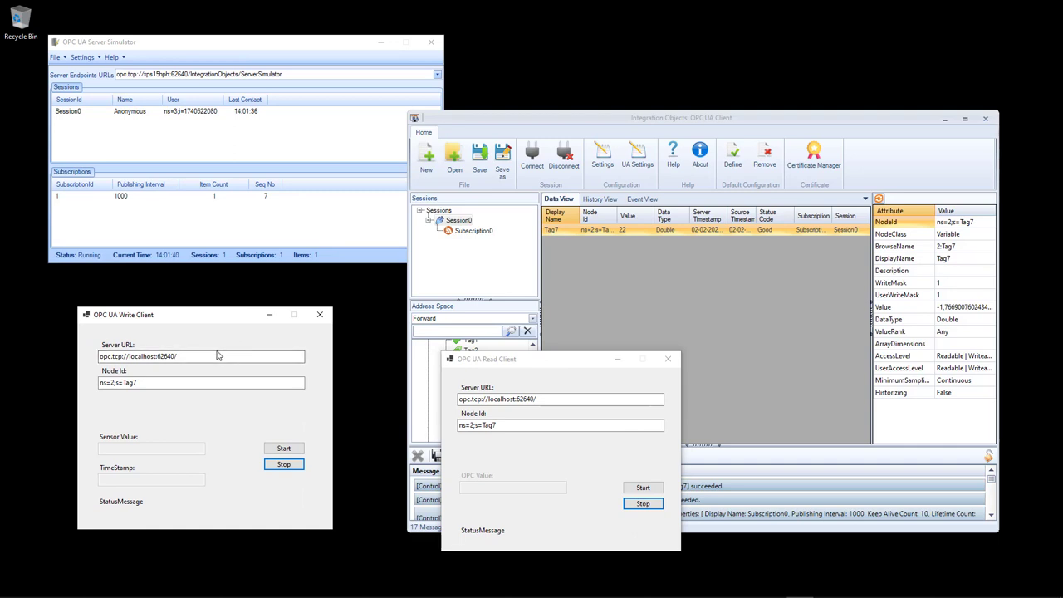
# Step: Examine the Server URL and Node Id set in the OPC UA Write Client, and nudge its window slightly left
pyautogui.moveTo(99, 356); pyautogui.dragTo(178, 356)
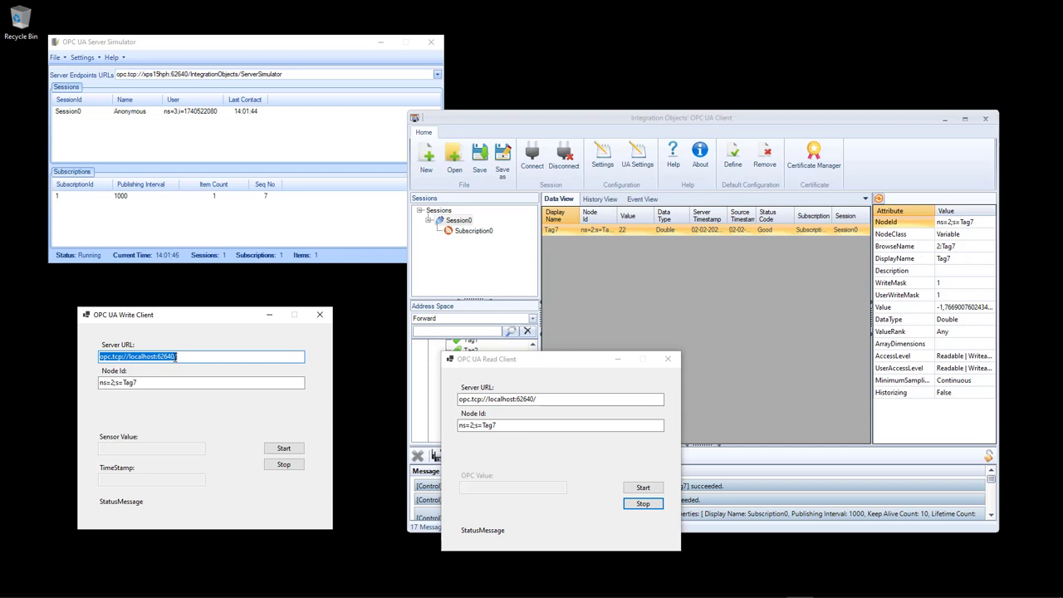
pyautogui.moveTo(179, 356); pyautogui.dragTo(172, 356)
pyautogui.doubleClick(158, 381)
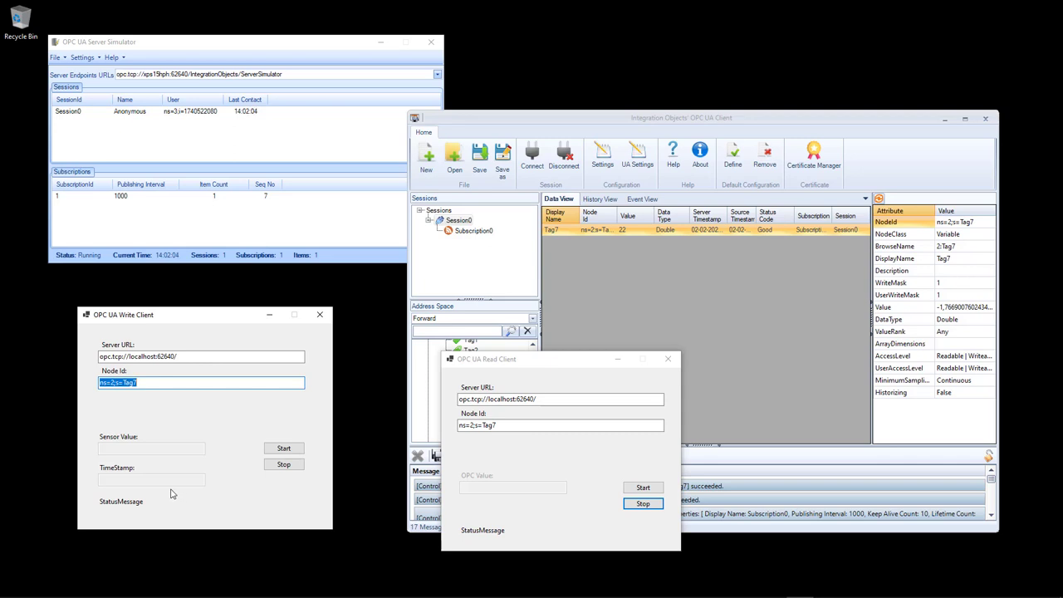
pyautogui.click(180, 380)
pyautogui.moveTo(204, 317)
pyautogui.mouseDown()
pyautogui.moveTo(218, 320)
pyautogui.moveTo(192, 316)
pyautogui.mouseUp()
# Step: Move the OPC UA Read Client clear of the address space tree, and examine its Server URL and Node Id
pyautogui.moveTo(573, 362); pyautogui.dragTo(651, 332)
pyautogui.click(650, 370)
pyautogui.hotkey('ctrl', 'a')
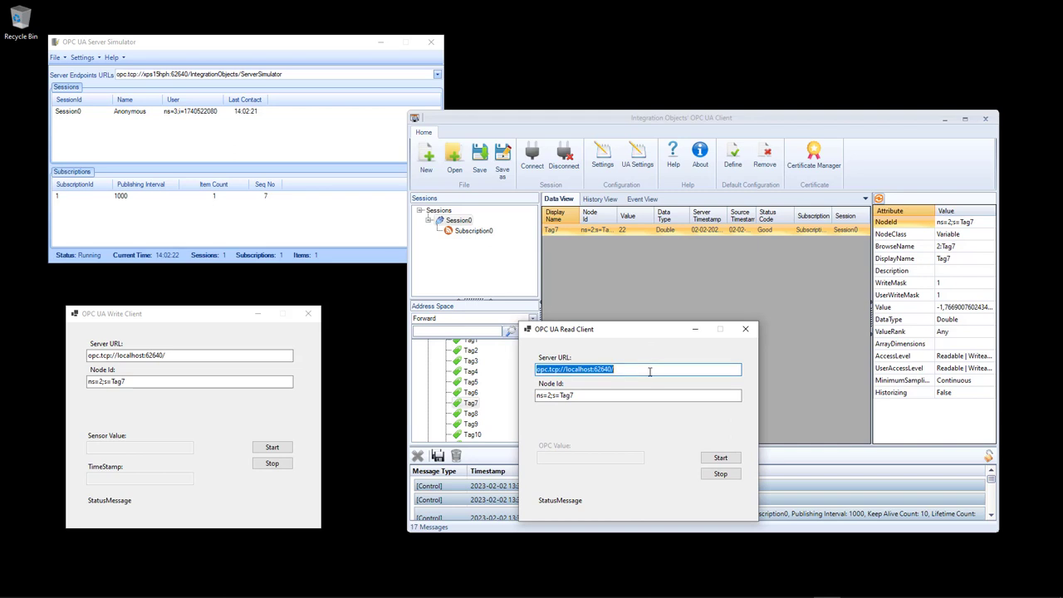
pyautogui.click(625, 396)
pyautogui.hotkey('ctrl', 'a')
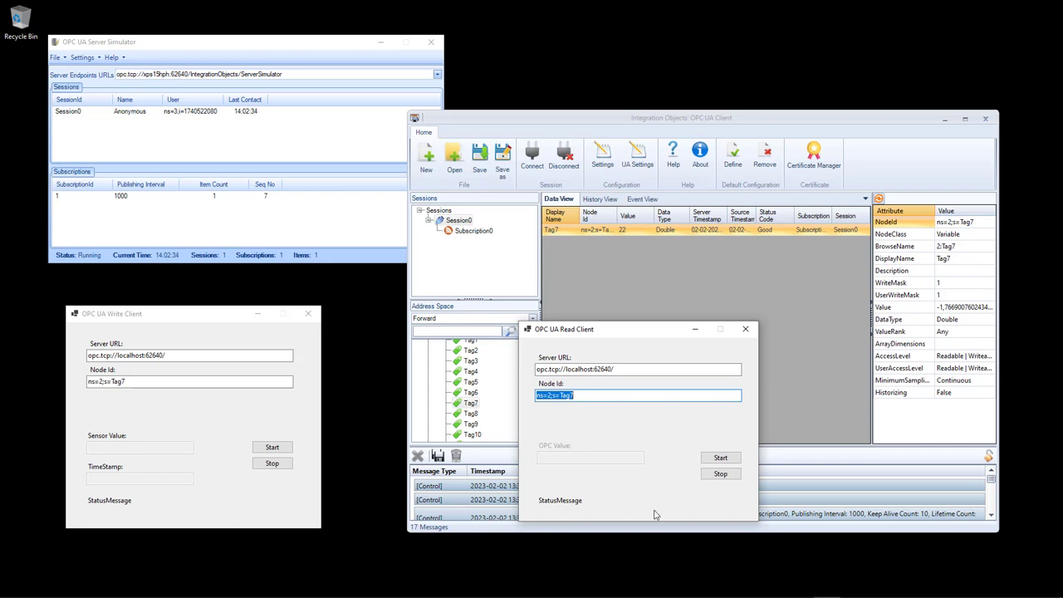
# Step: Start logging sensor values to Tag7 in the OPC UA Write Client, and move its window slightly down
pyautogui.click(191, 319)
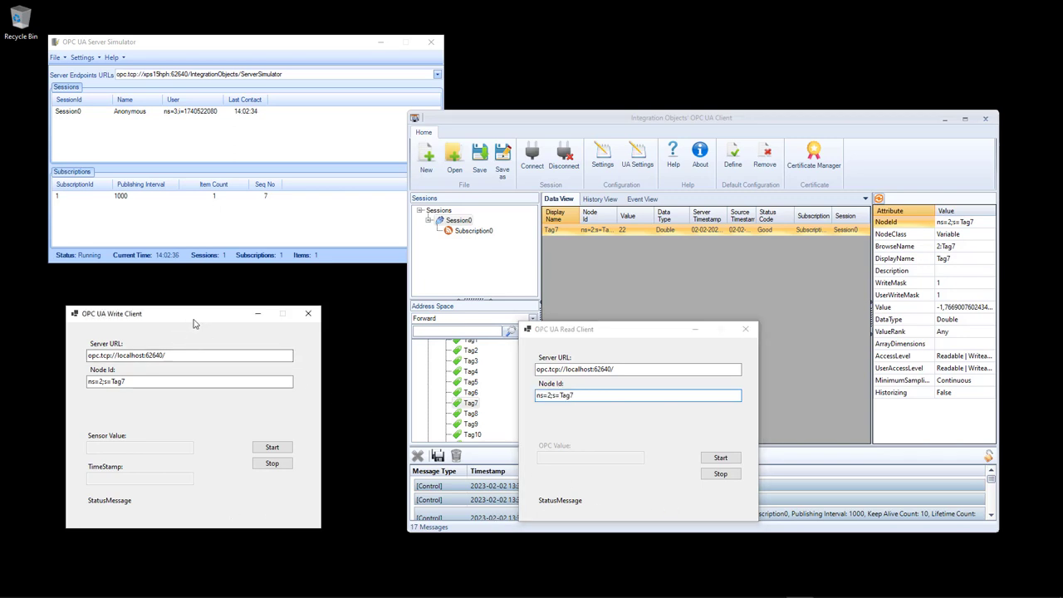
pyautogui.click(274, 448)
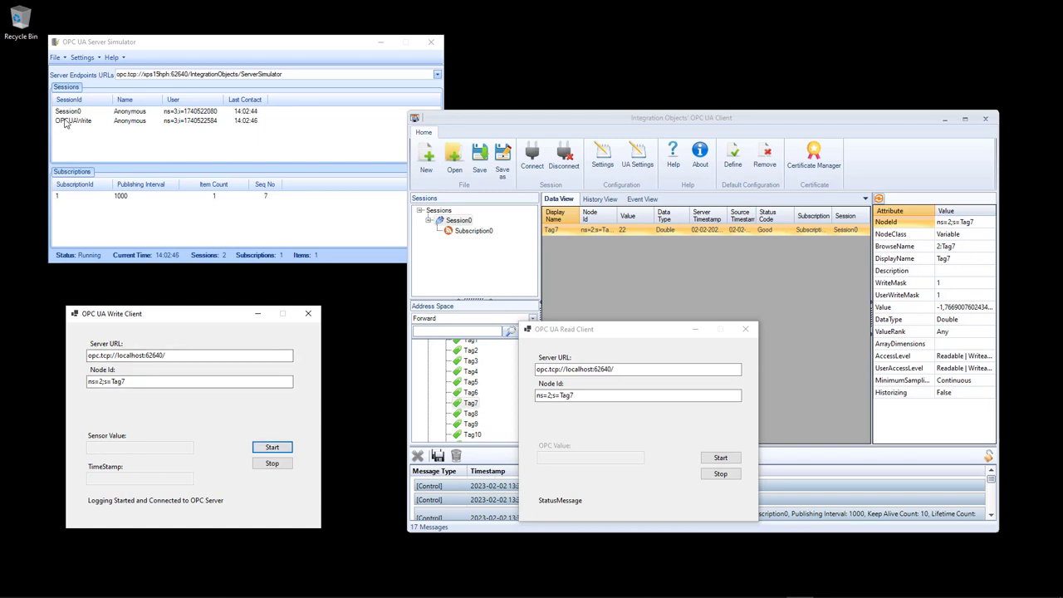
pyautogui.moveTo(179, 314)
pyautogui.mouseDown()
pyautogui.moveTo(169, 326)
pyautogui.moveTo(180, 332)
pyautogui.mouseUp()
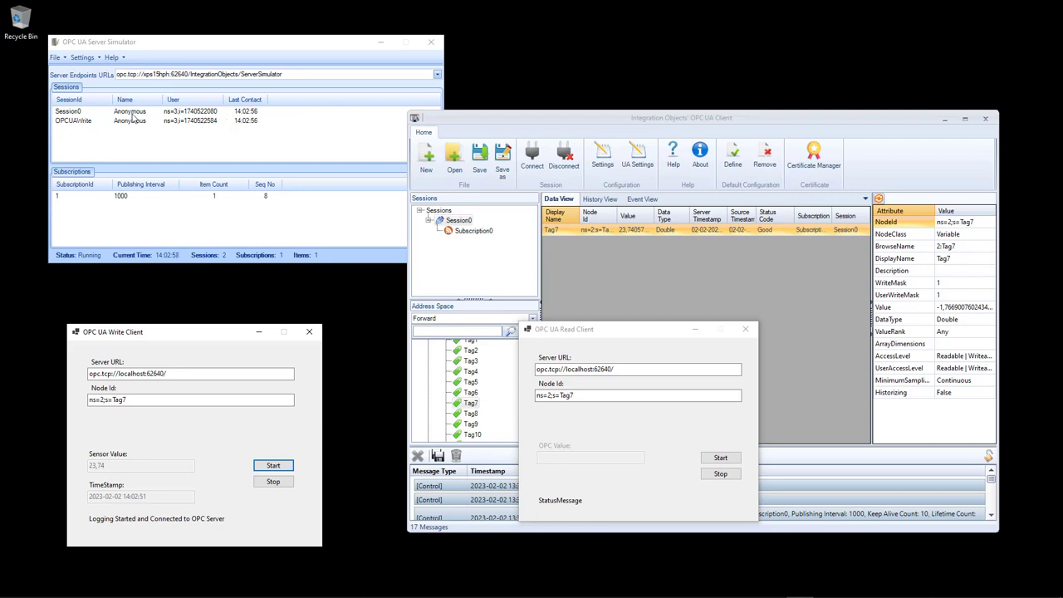
# Step: Bring Integration Objects' OPC UA Client to the front, and relocate it up and to the right of the simulator
pyautogui.click(478, 121)
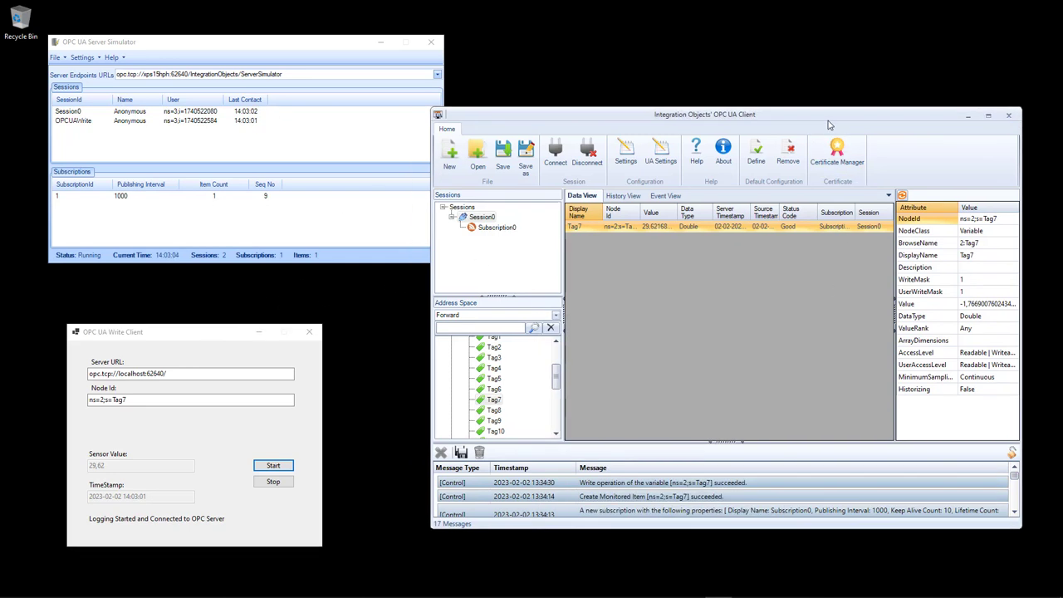
pyautogui.moveTo(802, 117); pyautogui.dragTo(821, 324)
pyautogui.moveTo(820, 325); pyautogui.dragTo(750, 451)
pyautogui.moveTo(818, 278); pyautogui.dragTo(853, 76)
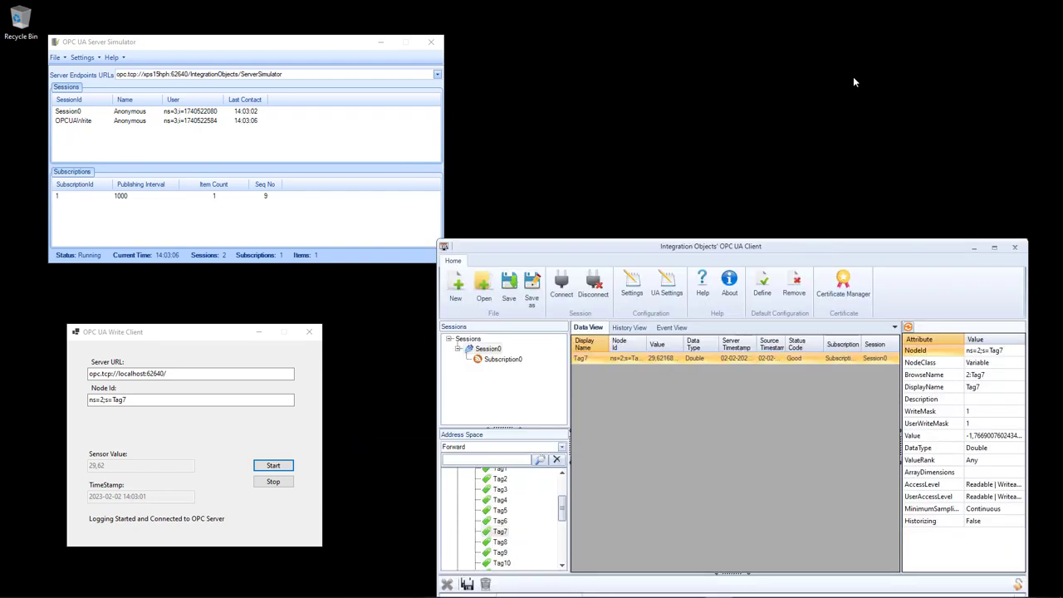
# Step: Place the OPC UA Read Client beside the Write Client, start reading Tag7, and compare its value with the OPC UA Client's data view
pyautogui.click(660, 503)
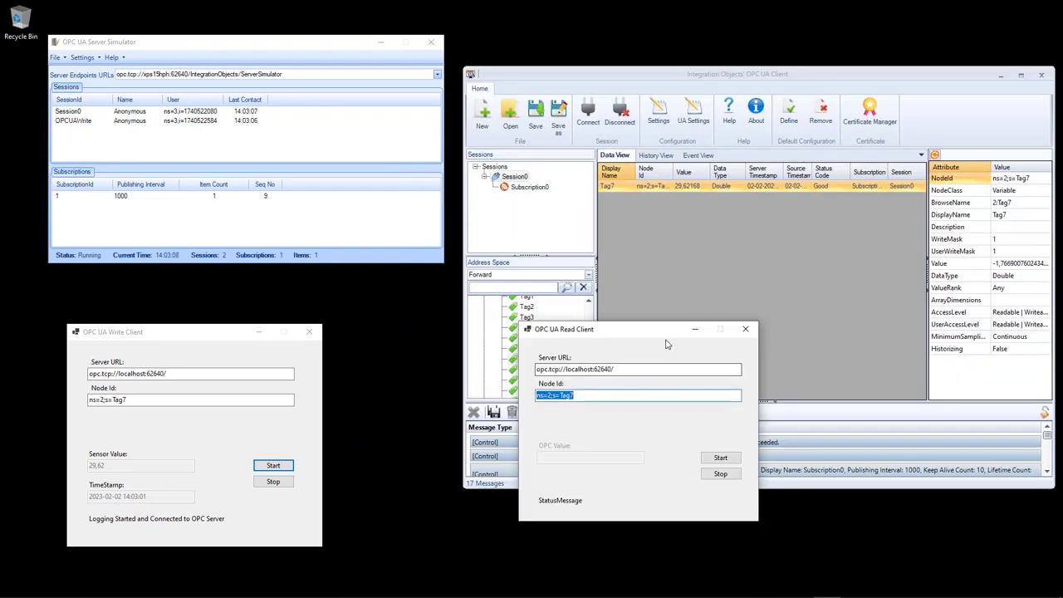
pyautogui.moveTo(658, 337); pyautogui.dragTo(528, 350)
pyautogui.click(595, 474)
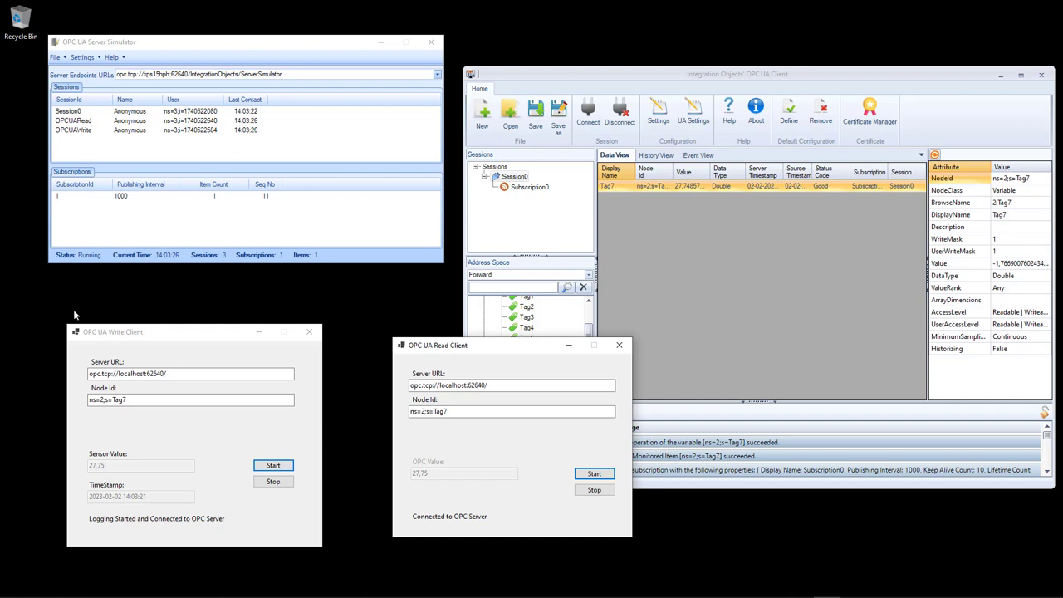
pyautogui.click(743, 243)
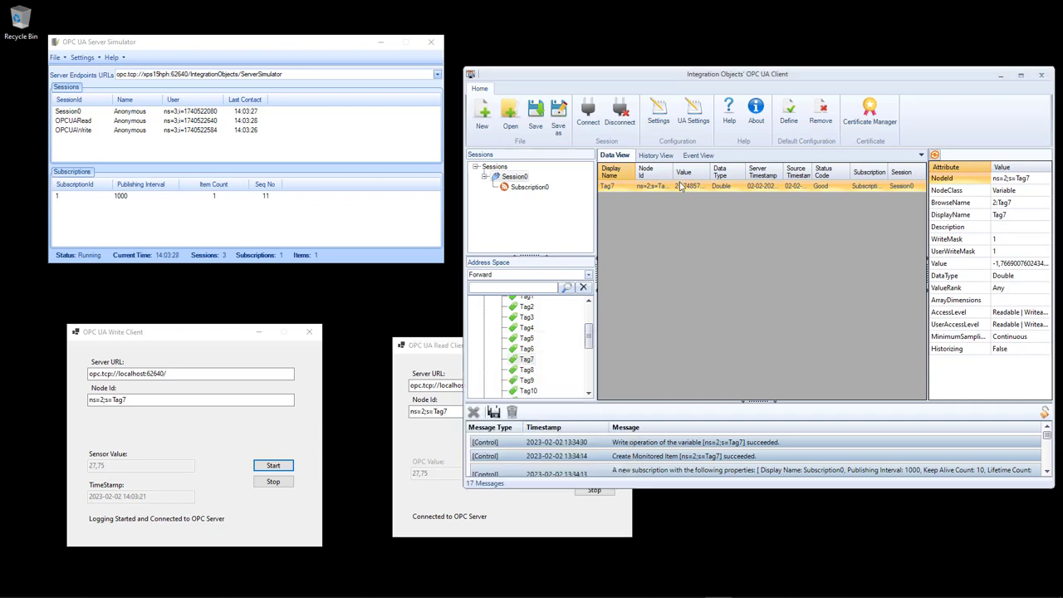
pyautogui.click(547, 515)
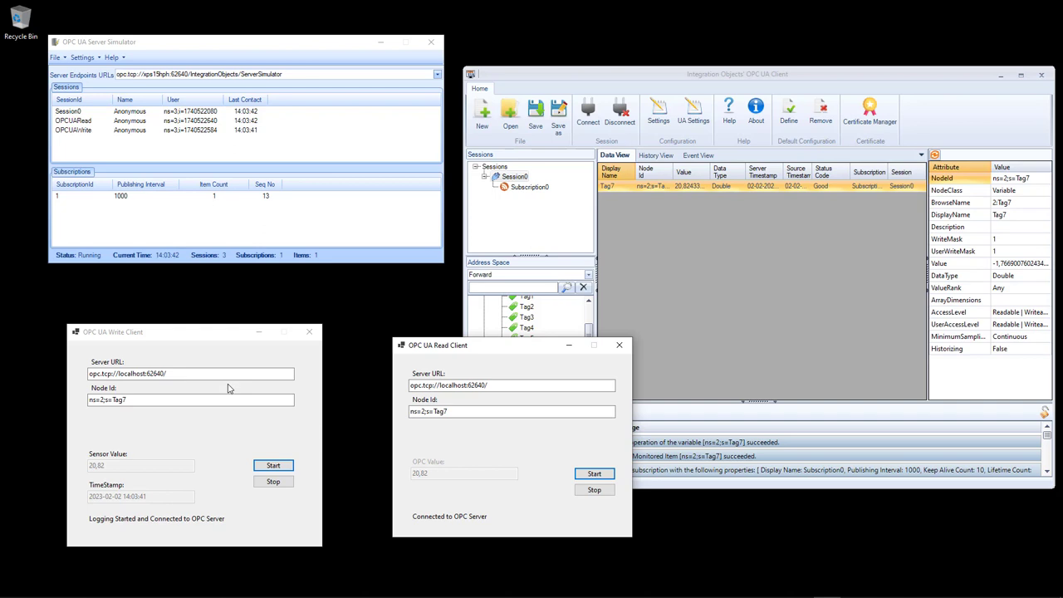
pyautogui.click(223, 373)
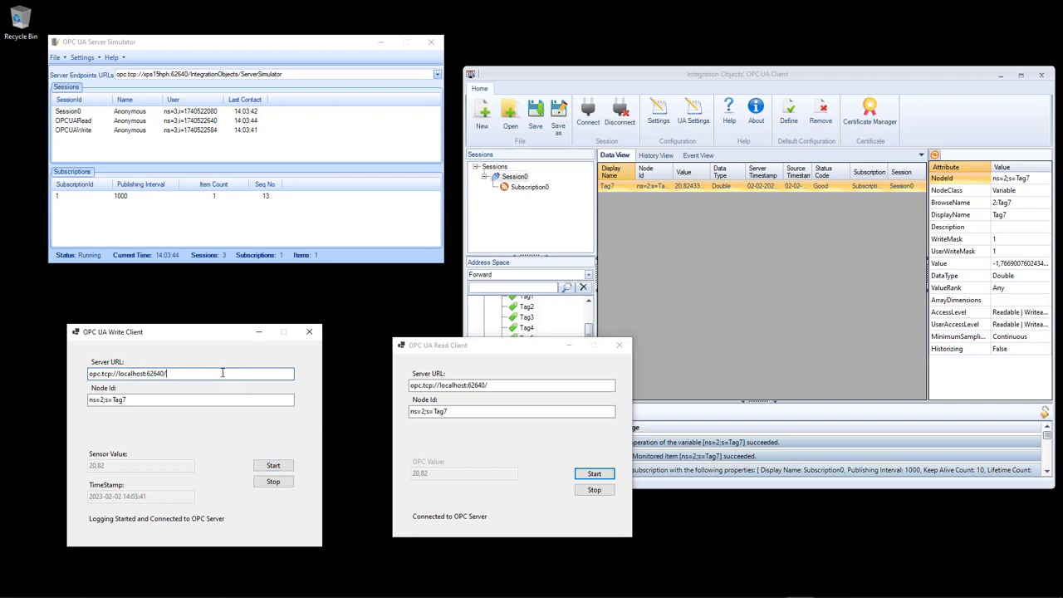
pyautogui.doubleClick(223, 373)
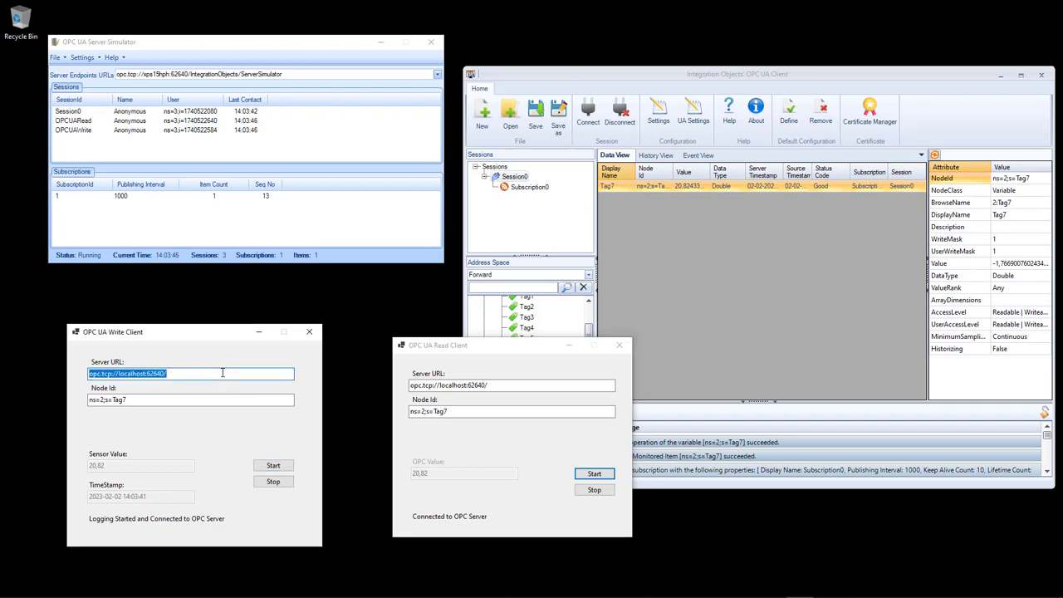
pyautogui.click(225, 401)
pyautogui.doubleClick(224, 401)
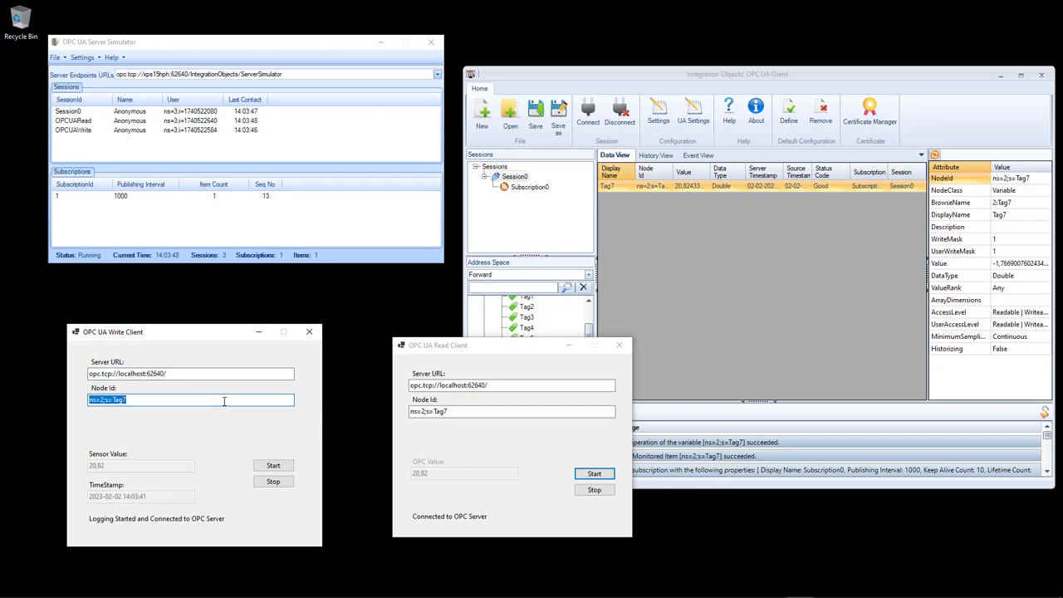